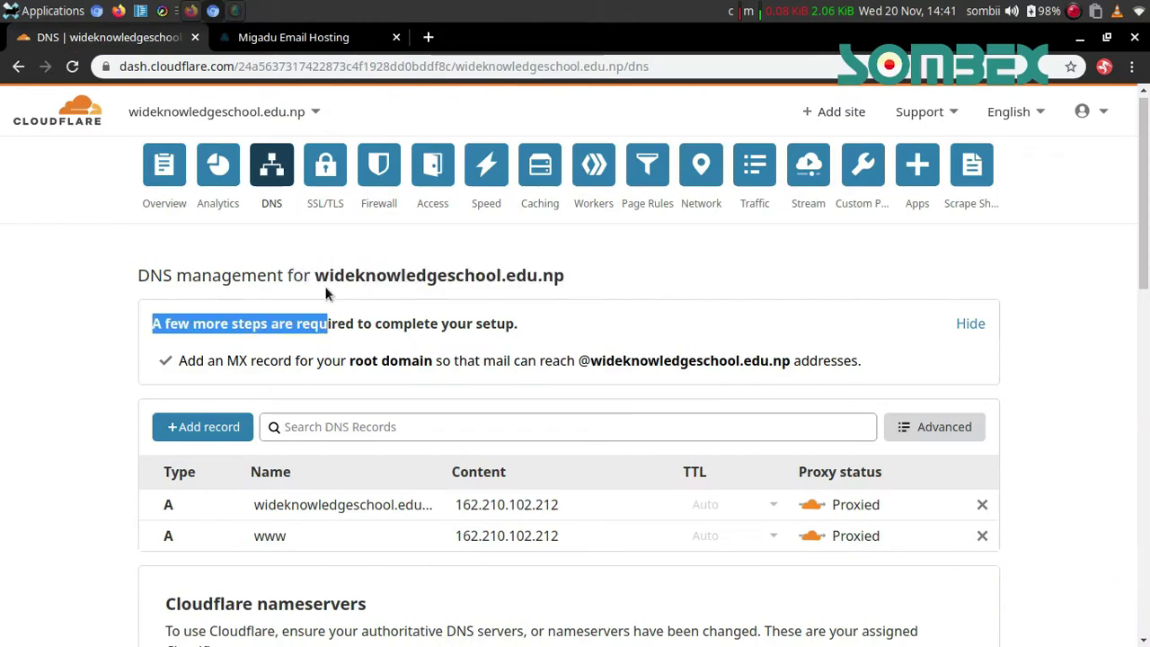
Add the domain wideknowledgeschool.edu.np in Migadu
left_click(305, 37)
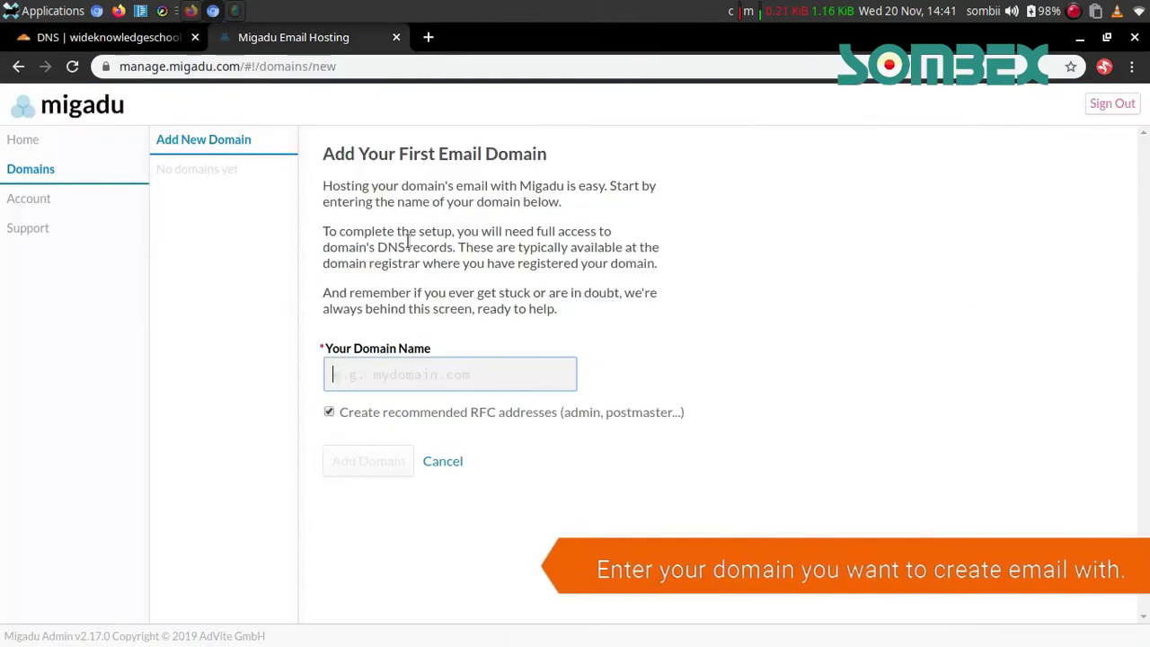
type("wideknowledgeschool.edu.np")
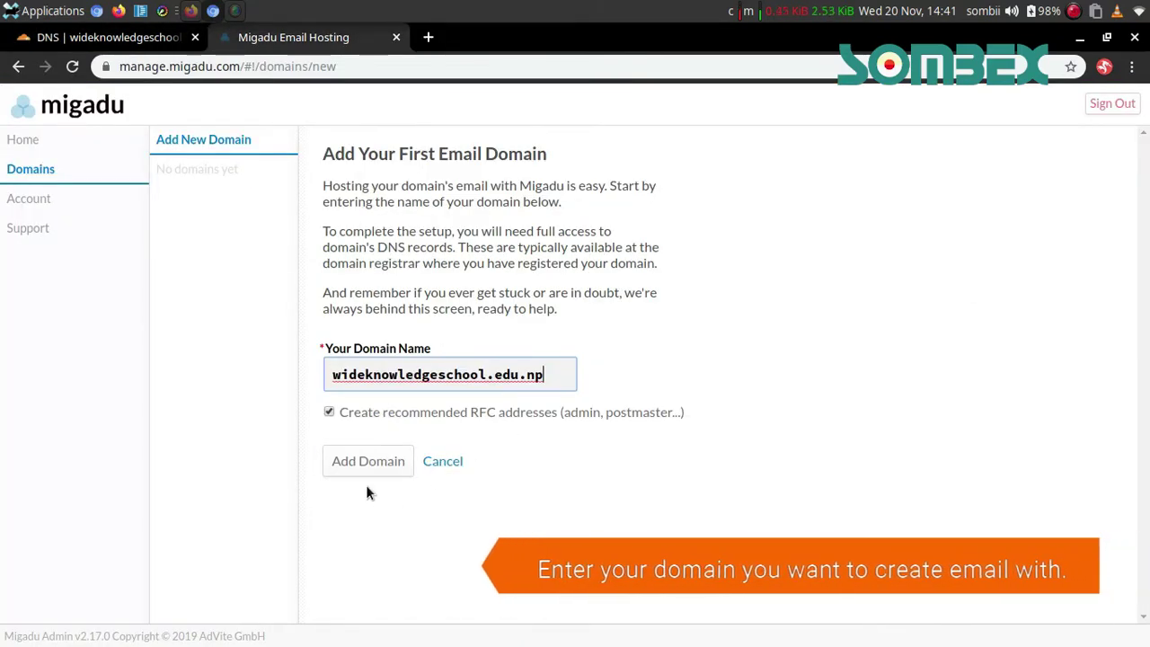
left_click(343, 467)
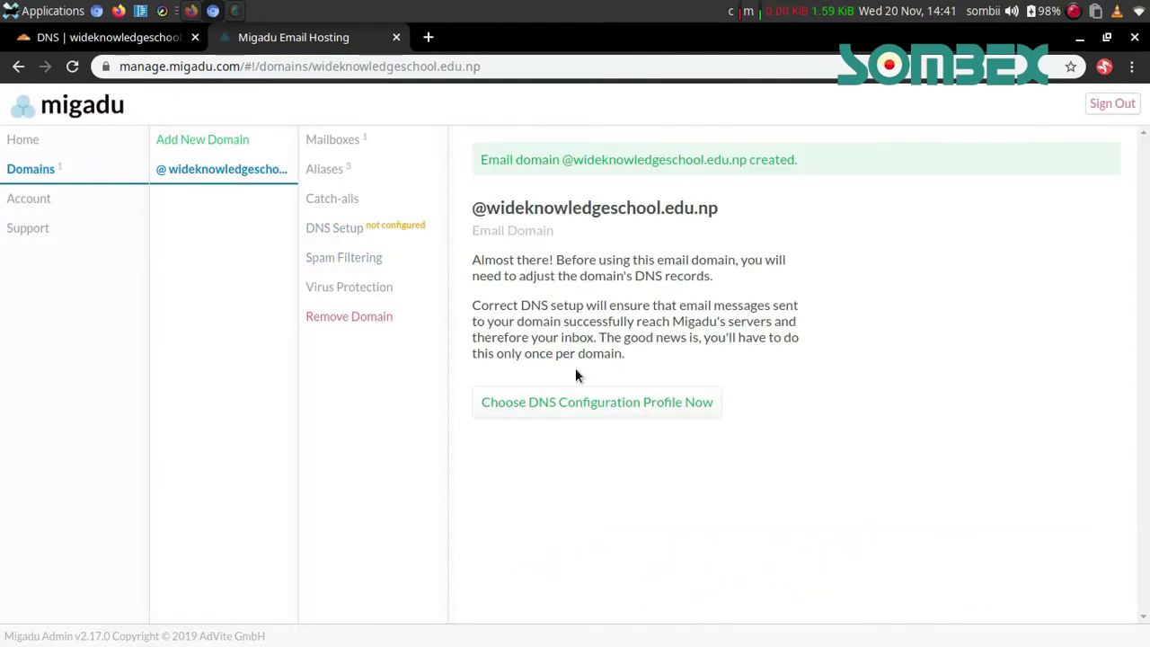
Set the DNS profile to External DNS and copy the aspmx1/aspmx2.migadu.com MX values
left_click(569, 402)
left_click(671, 265)
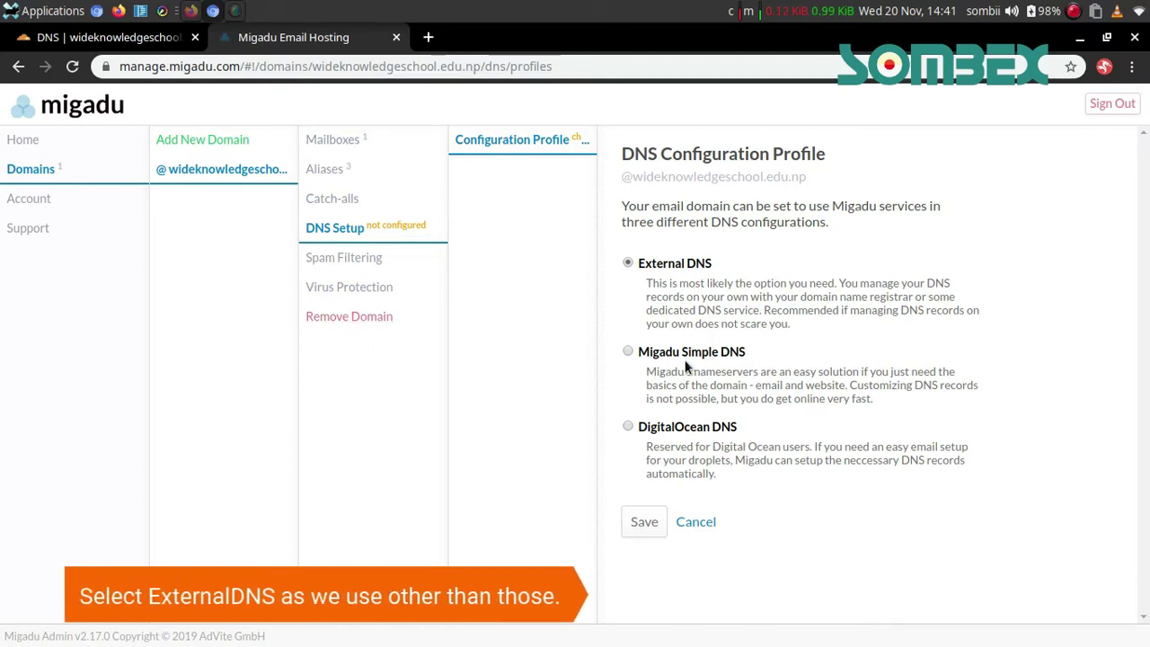
left_click(636, 526)
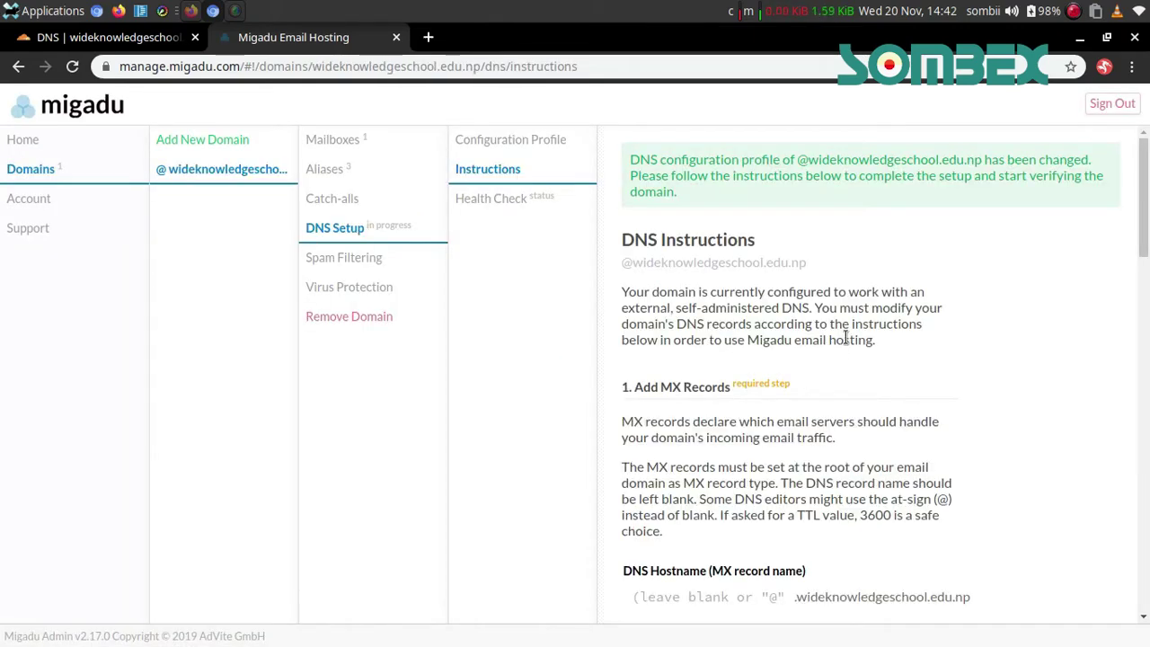
scroll(929, 430, "down", 4)
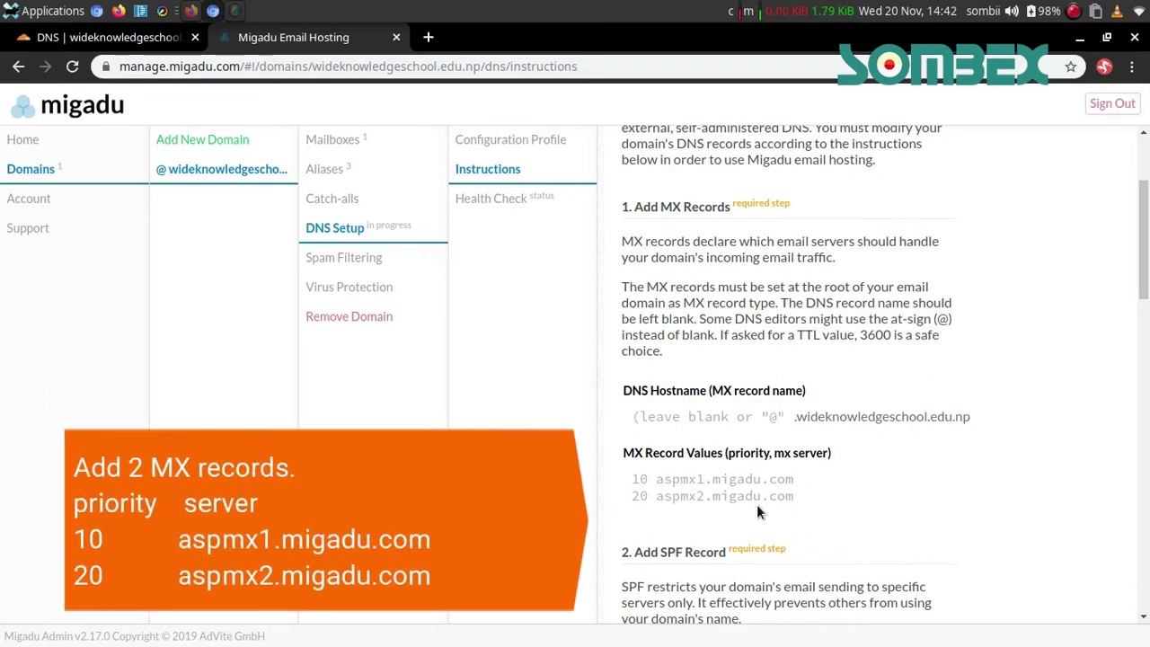
left_click(676, 488)
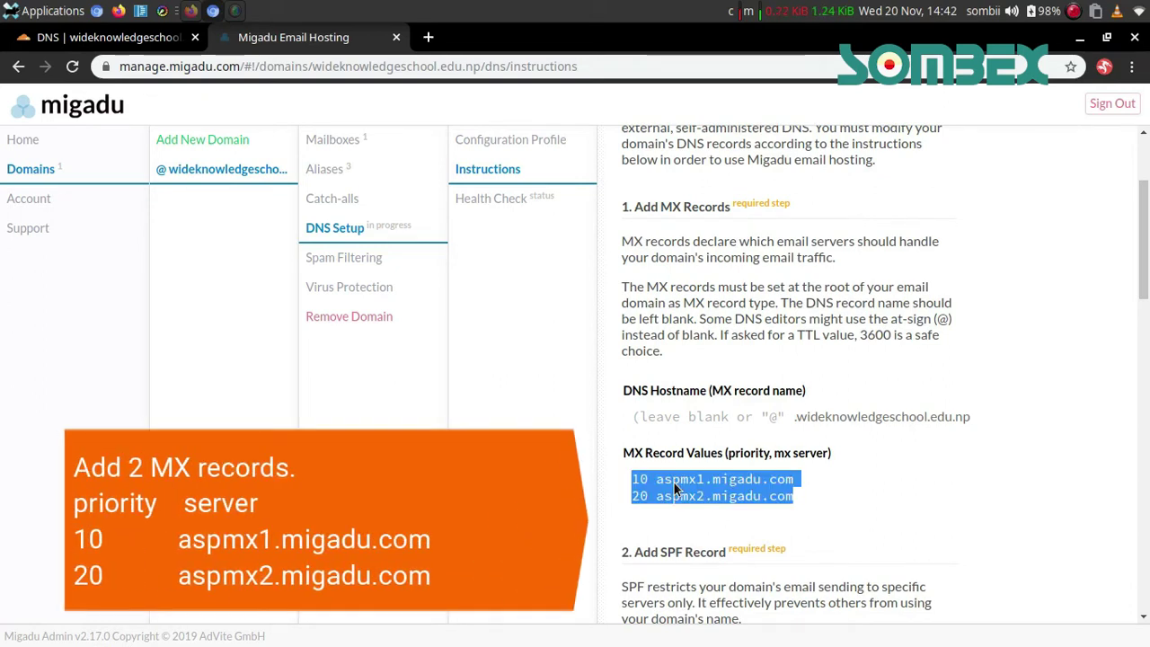
left_click(135, 40)
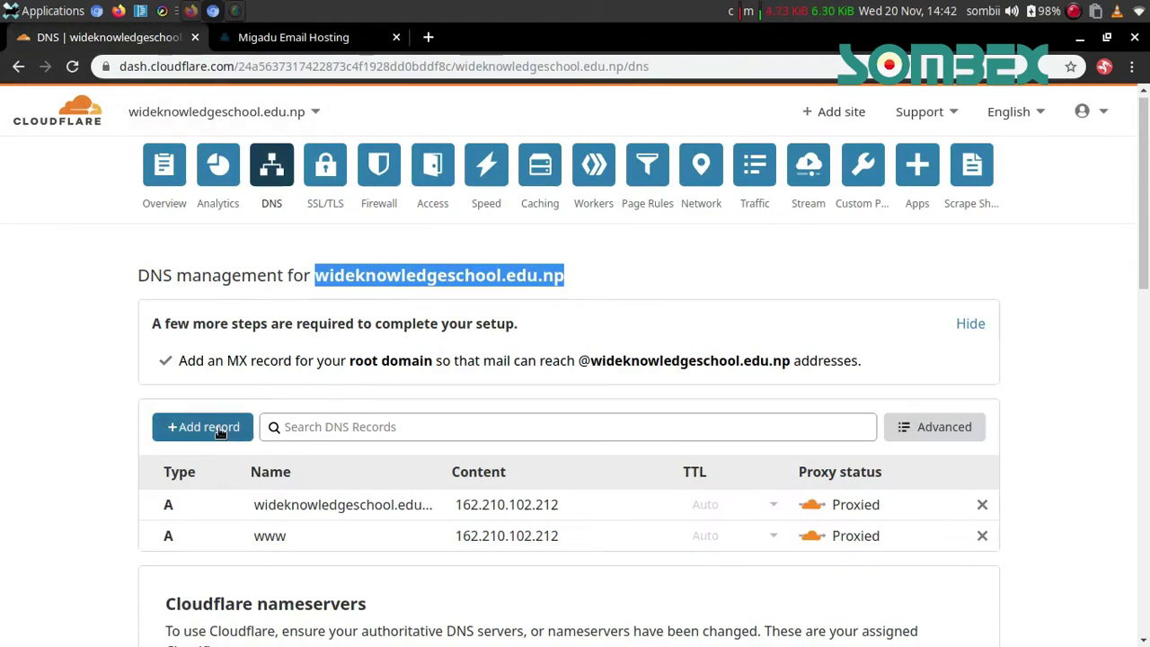
Start a new MX record named @ with mail server aspmx1.migadu.com
left_click(220, 431)
left_click(310, 520)
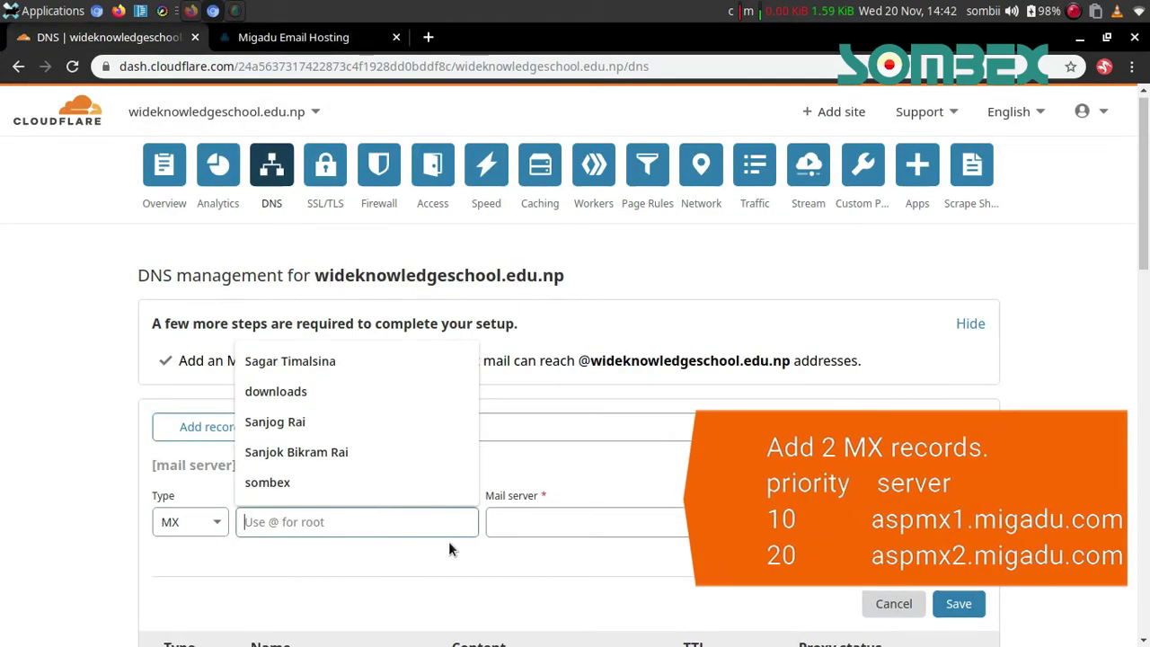
type("@")
left_click(594, 523)
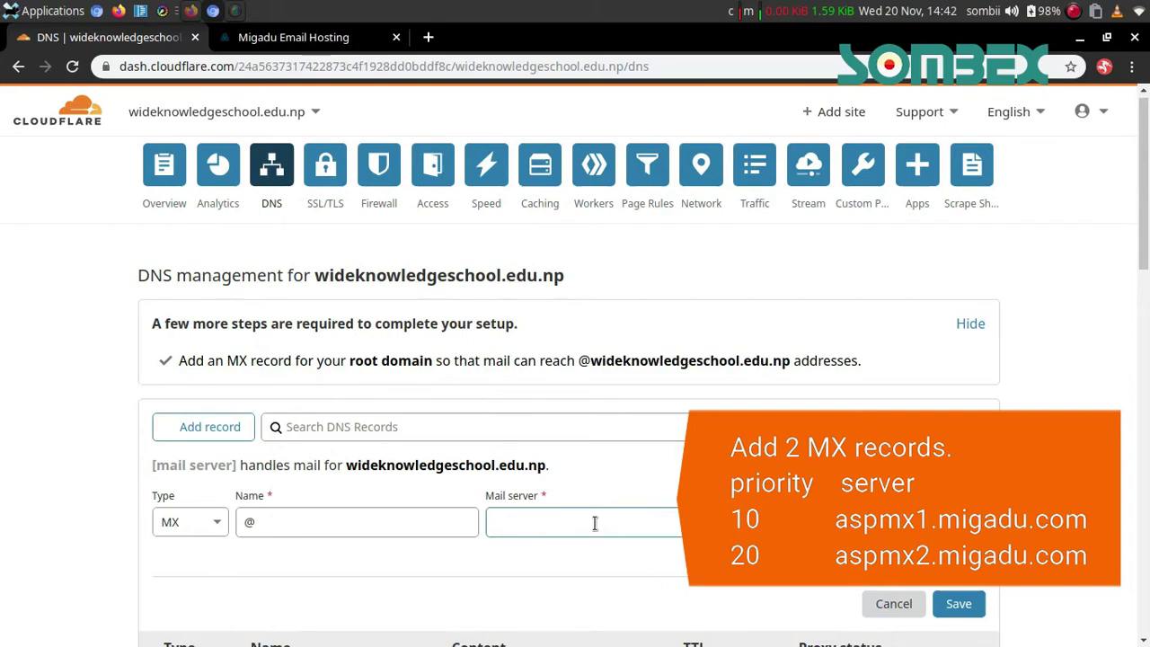
type("aspm")
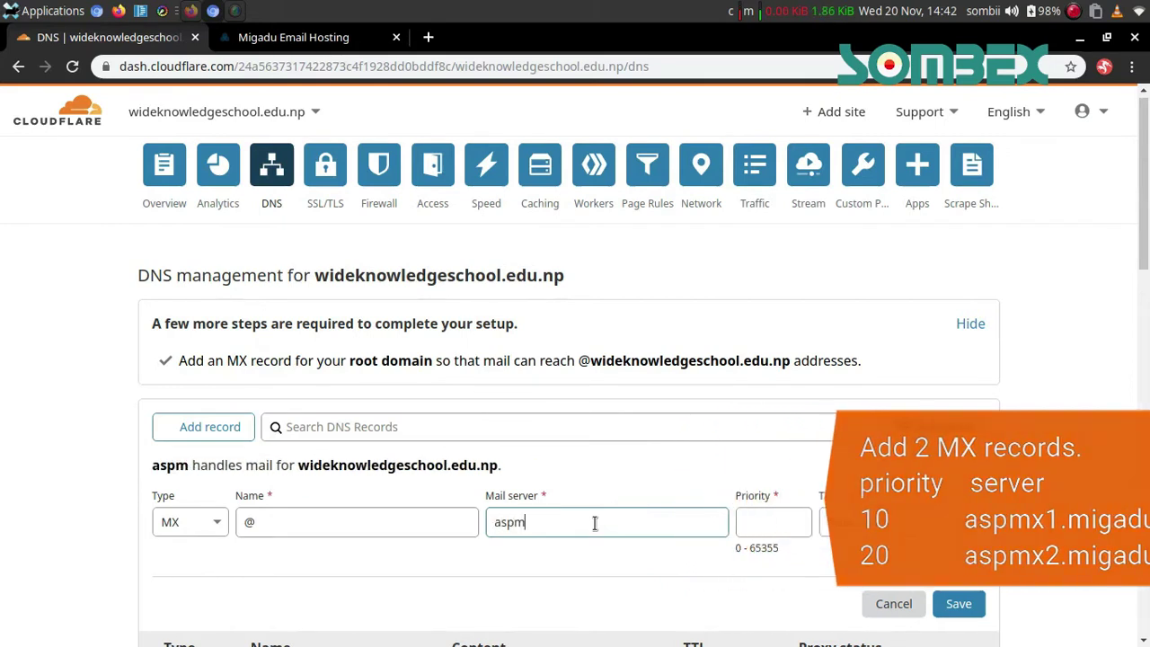
type("x1.mi")
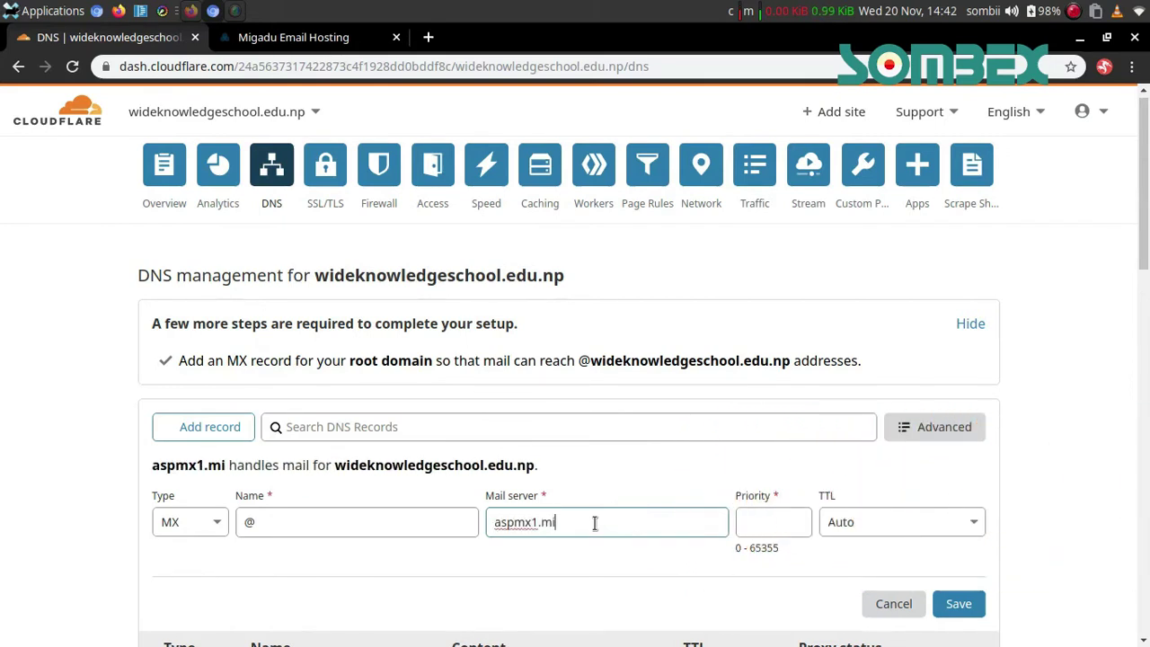
type("gadu.com")
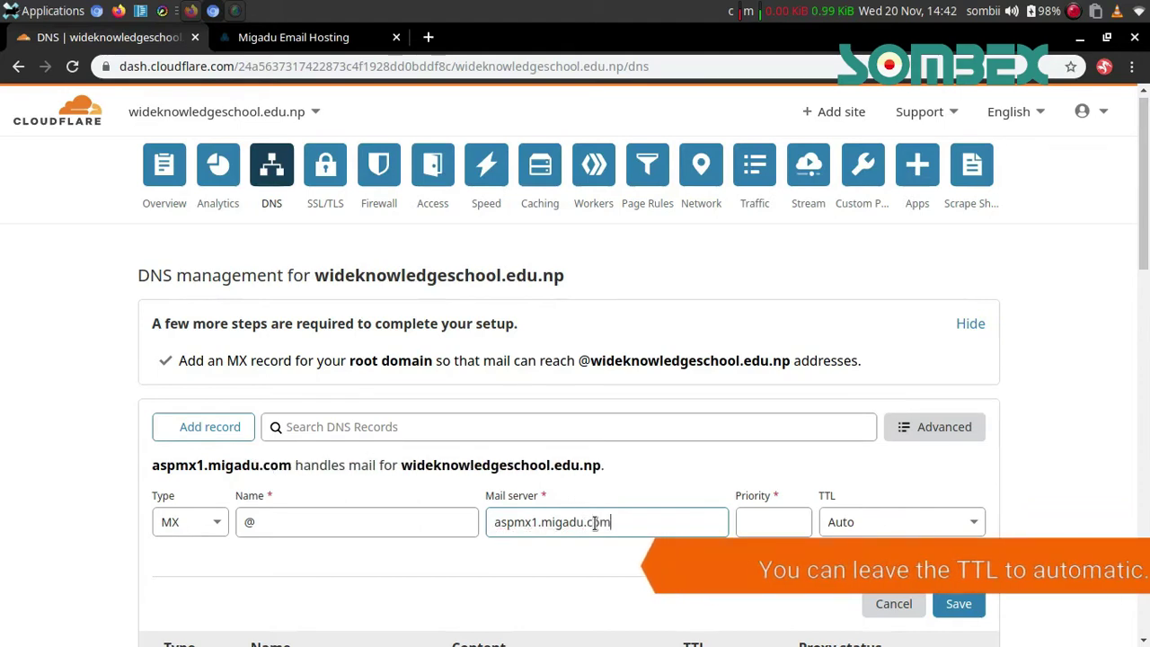
left_click(296, 37)
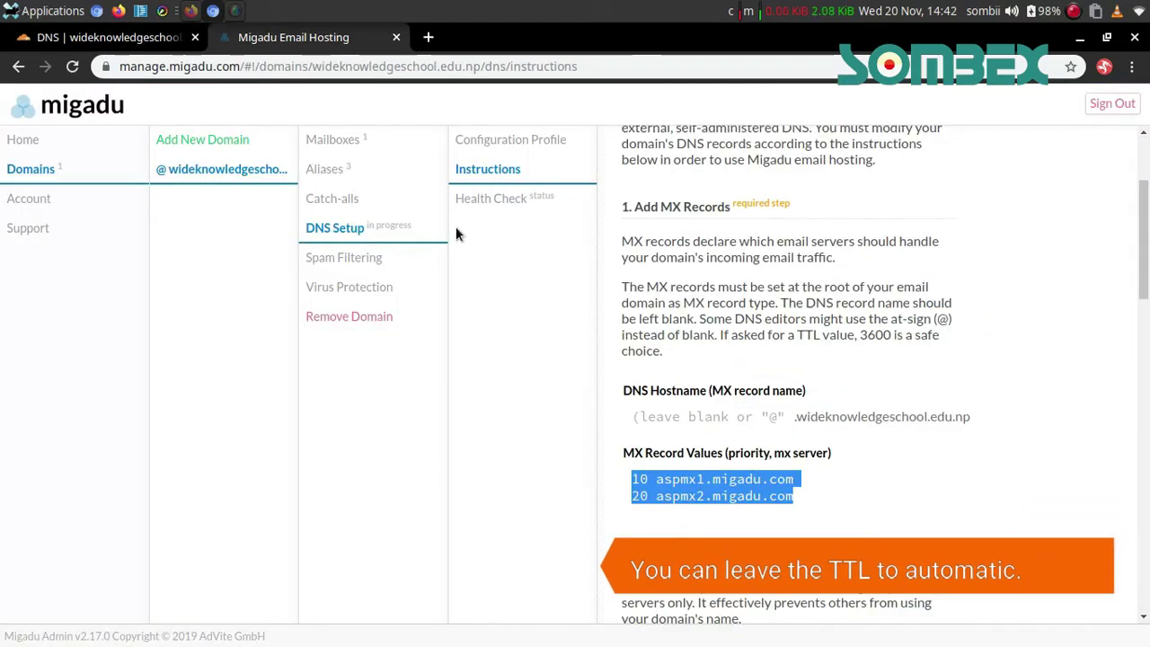
key("ctrl+Tab")
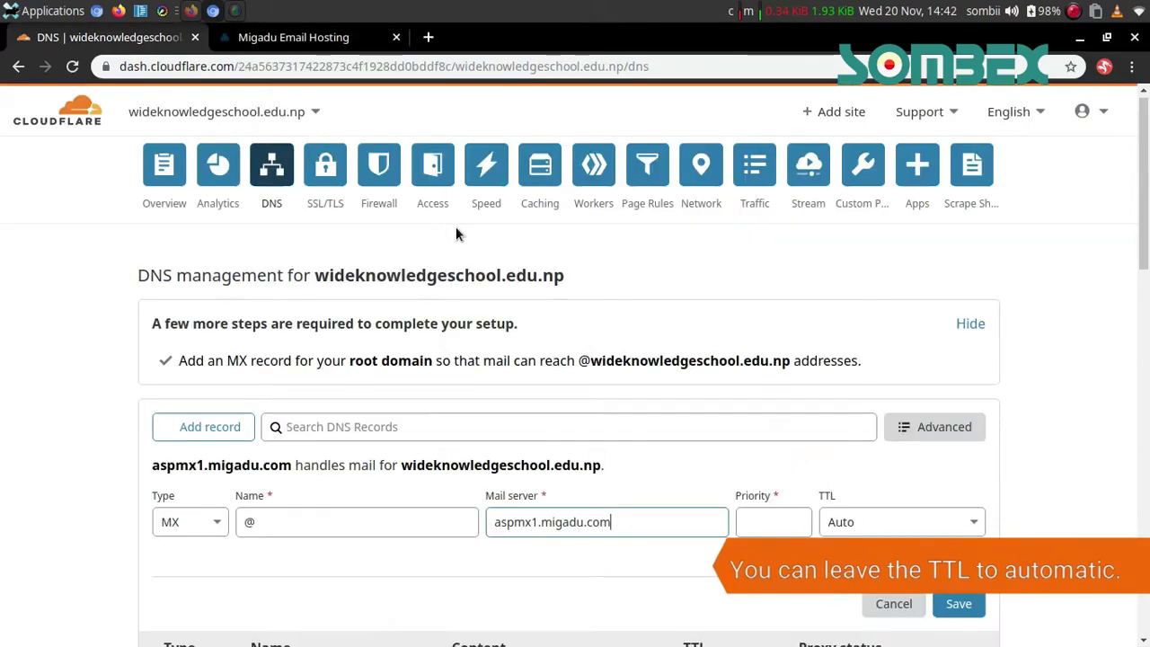
key("ctrl+Tab")
key("ctrl+Tab")
Give the MX record priority 10 and a 2 min TTL, and save it
key("Tab")
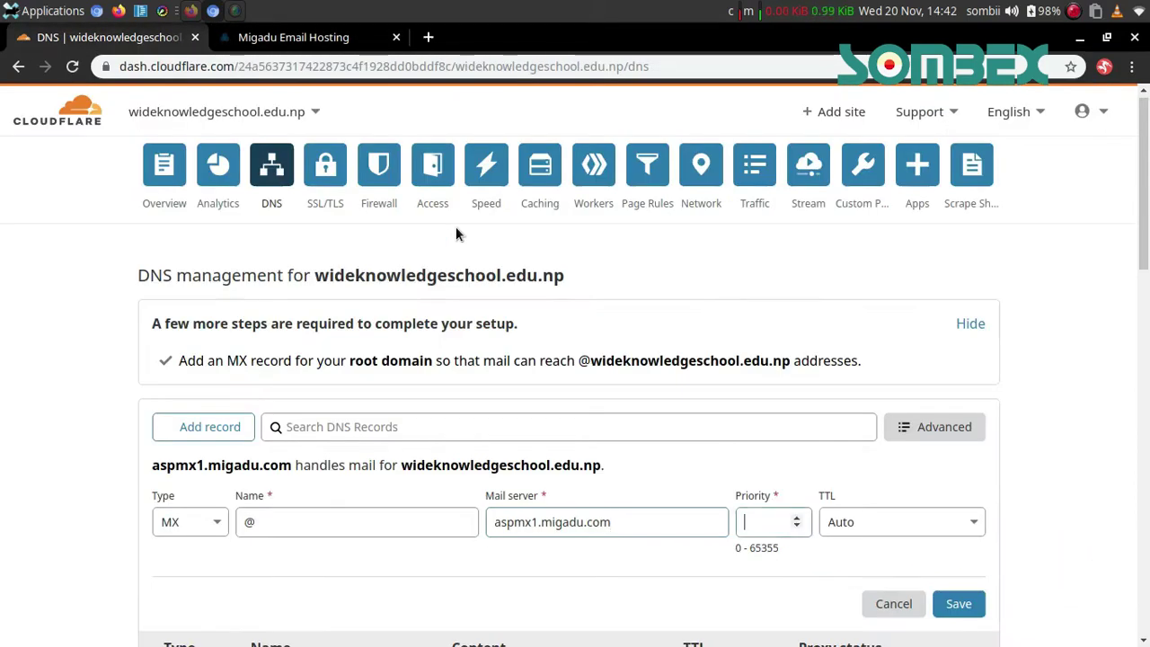
type("10")
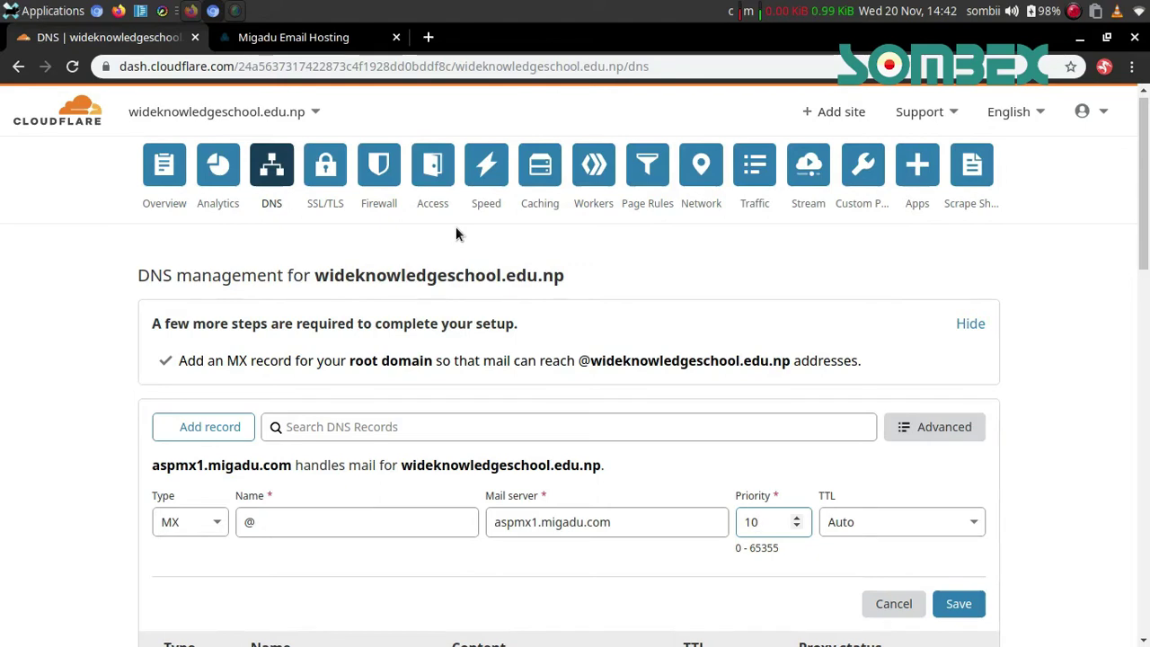
left_click(894, 529)
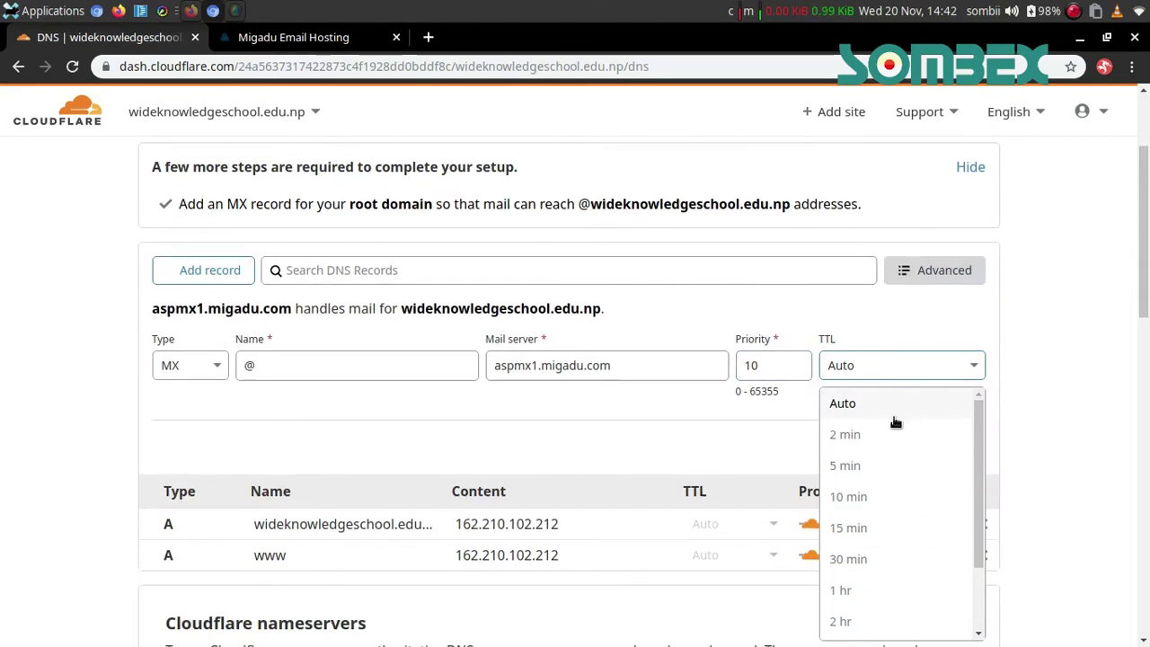
left_click(895, 446)
left_click(974, 447)
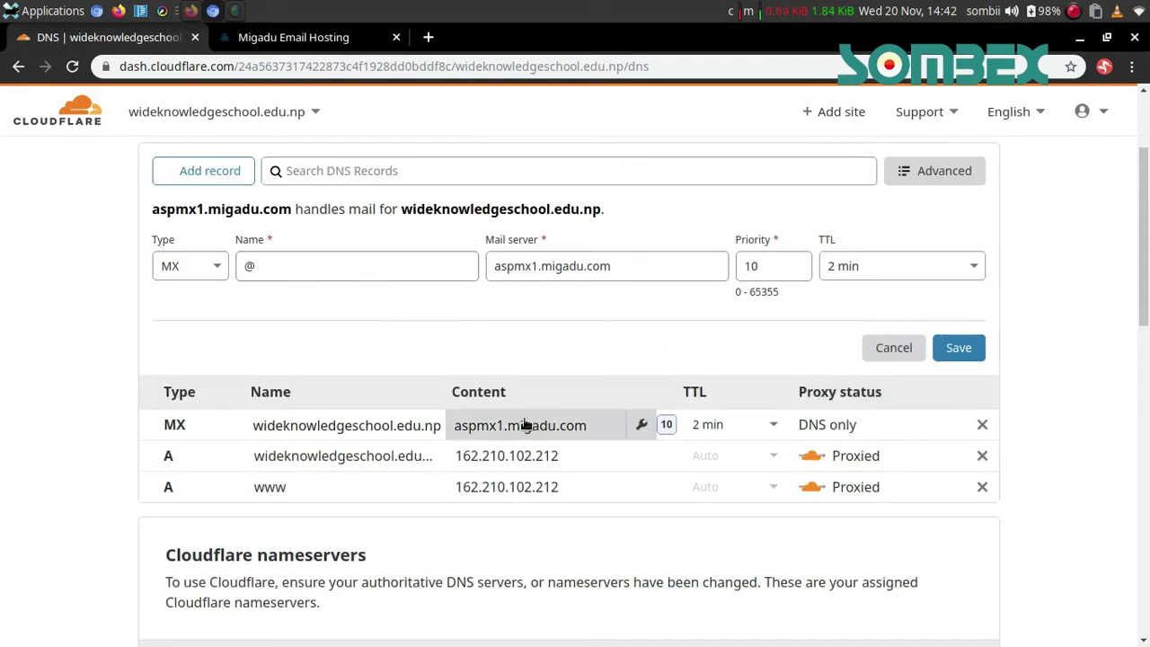
Save a second MX record to aspmx2.migadu.com with priority 20, then close the form
key("ctrl+Tab")
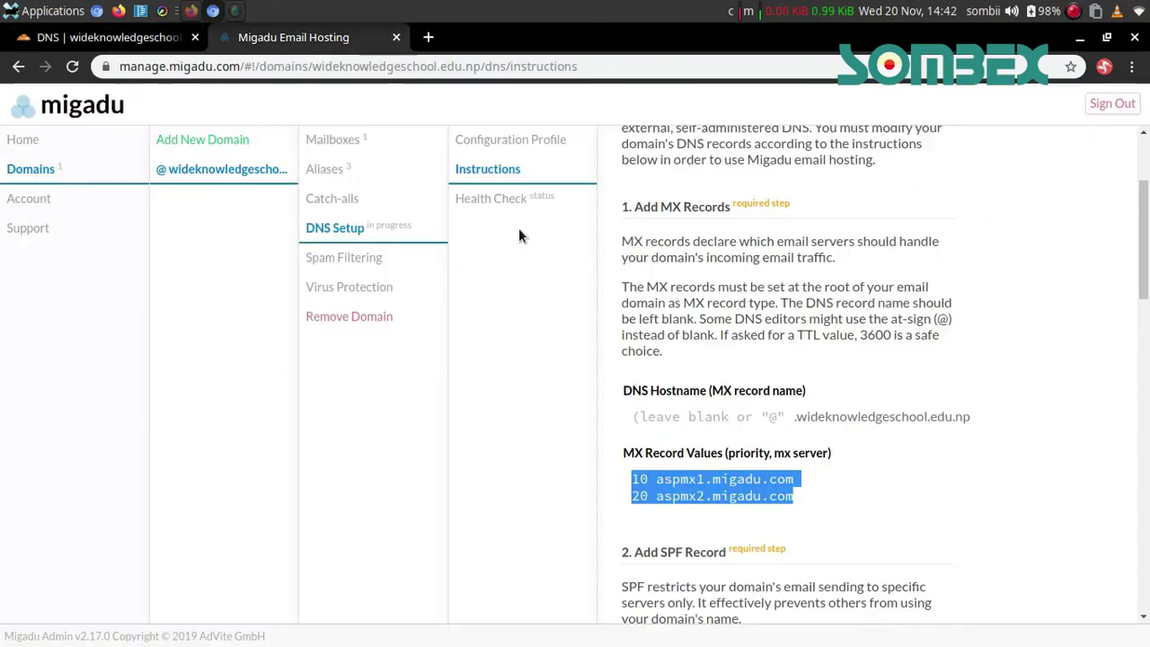
key("ctrl+Tab")
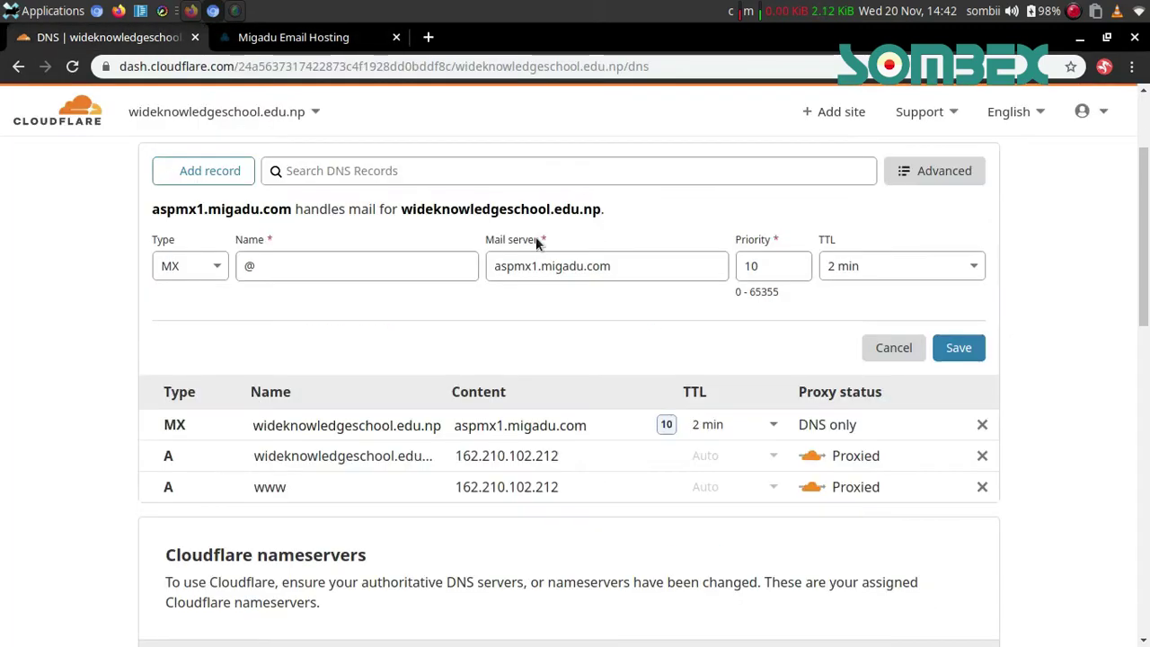
key("Left")
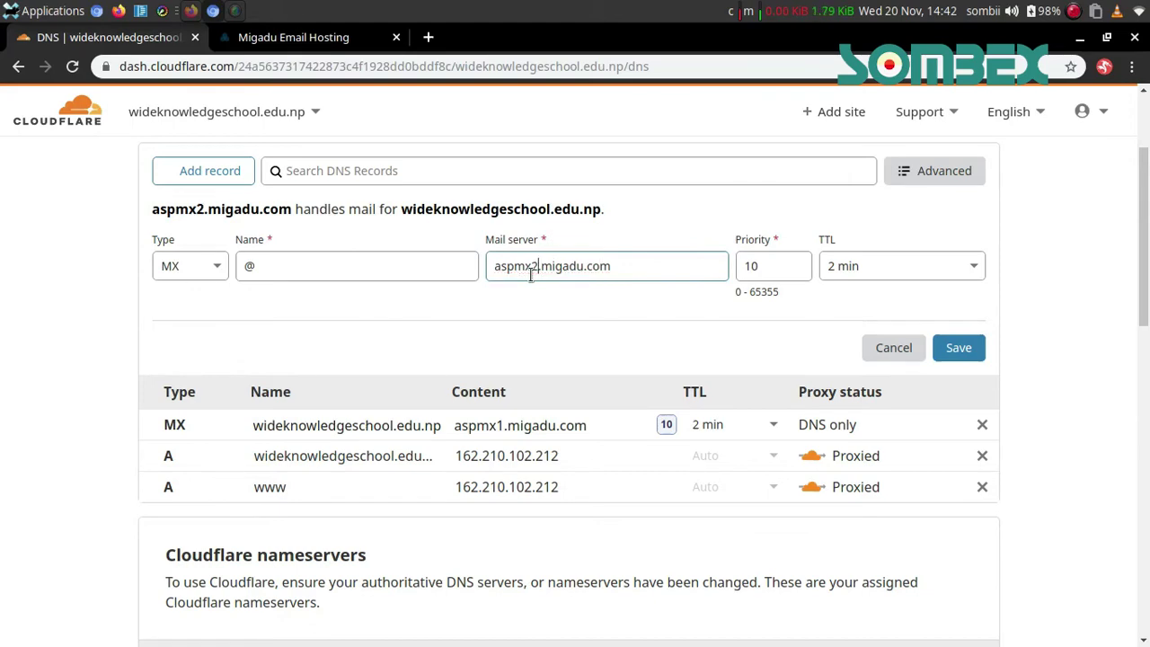
key("ctrl+Tab")
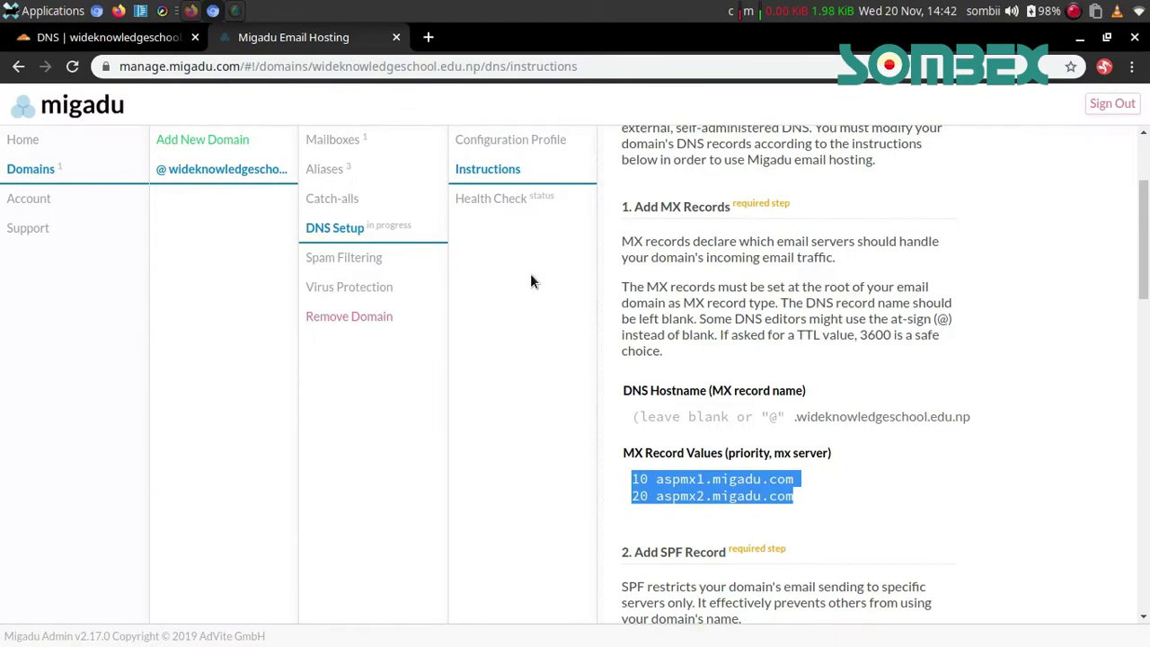
key("ctrl+Tab")
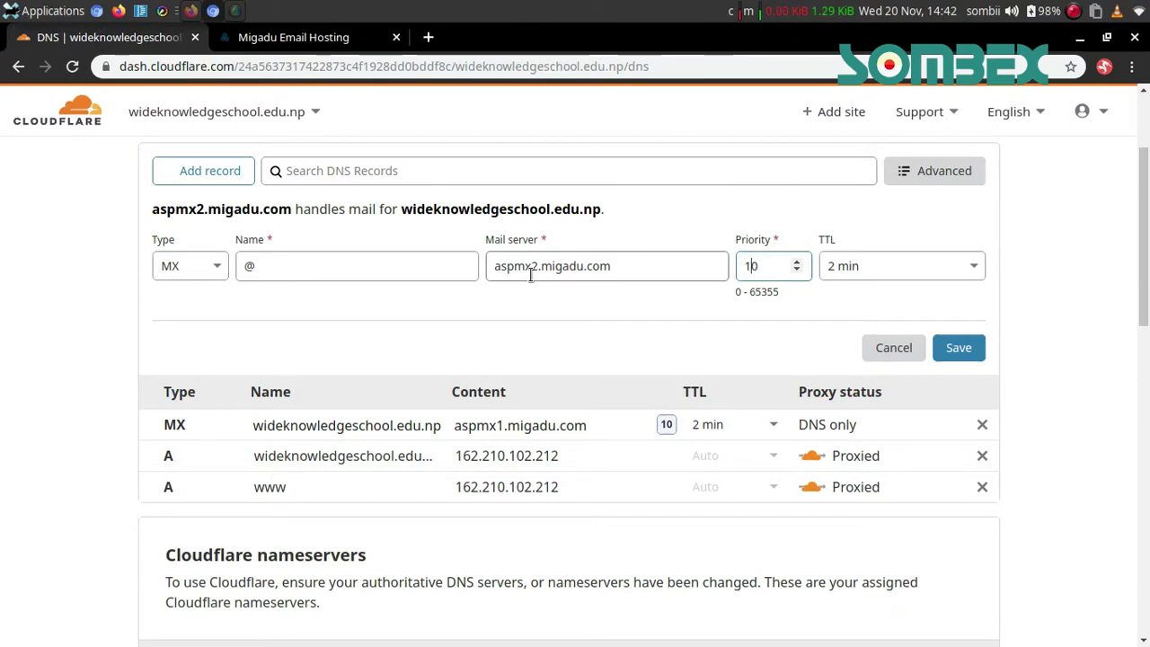
key("Tab")
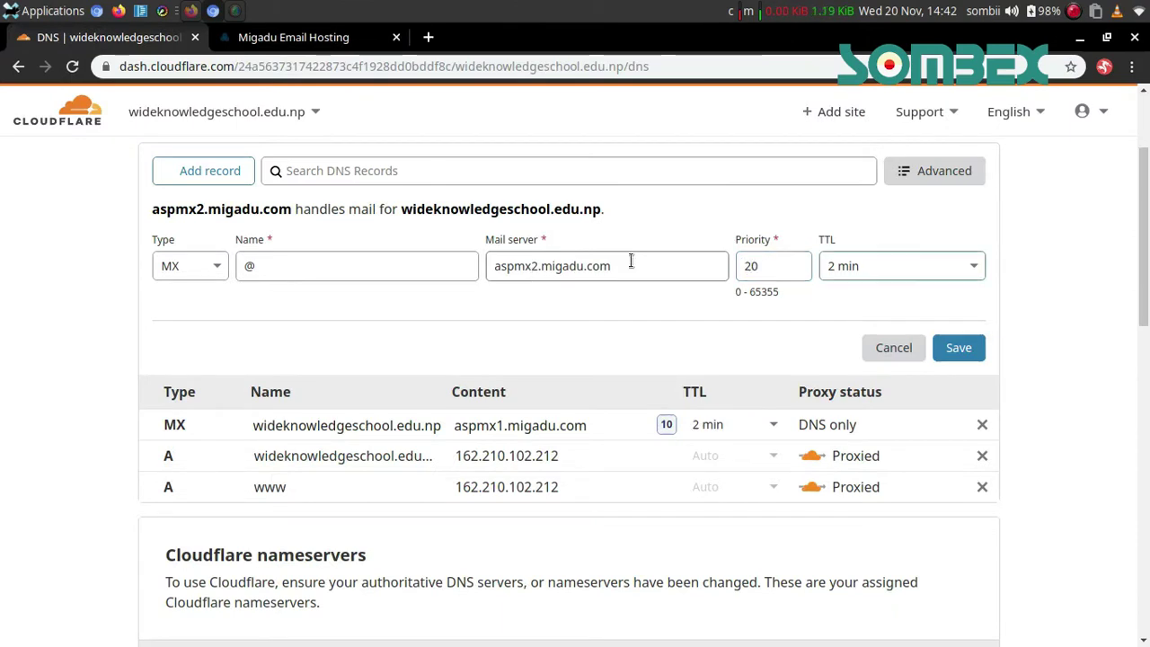
left_click(956, 344)
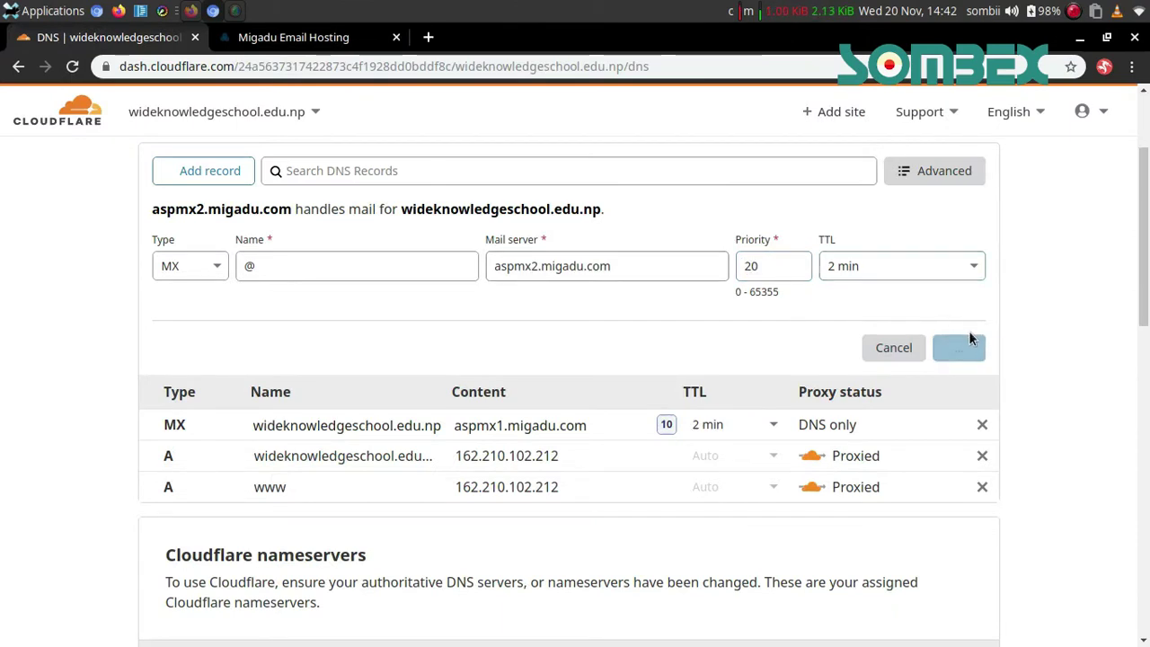
left_click(893, 348)
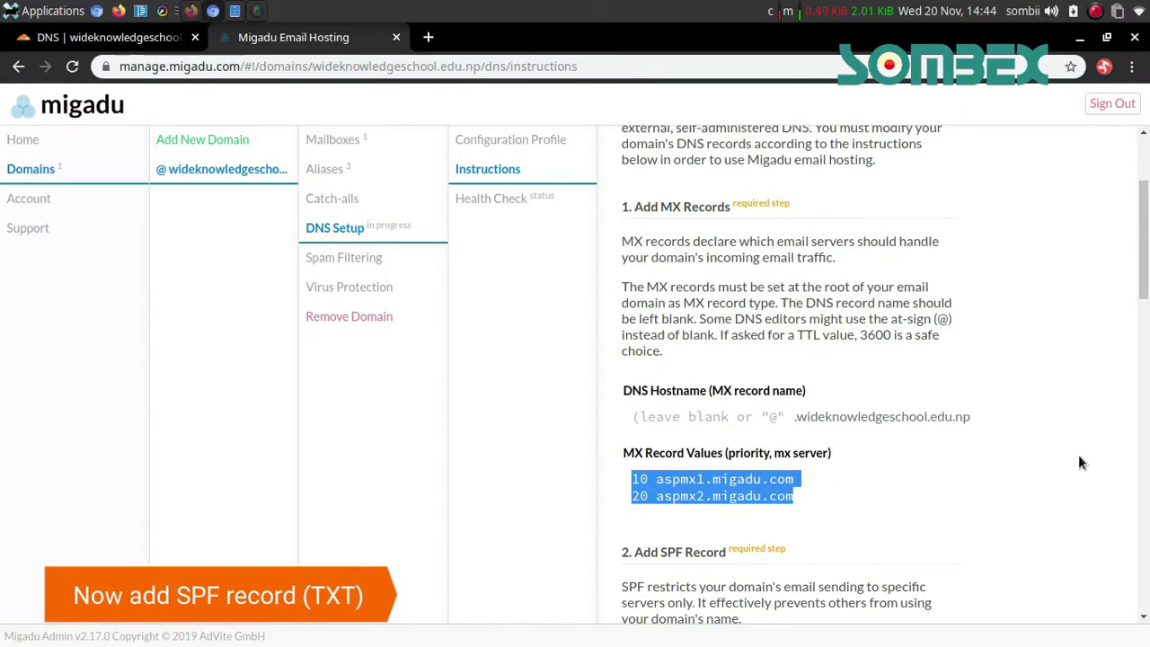
scroll(1080, 461, "down", 5)
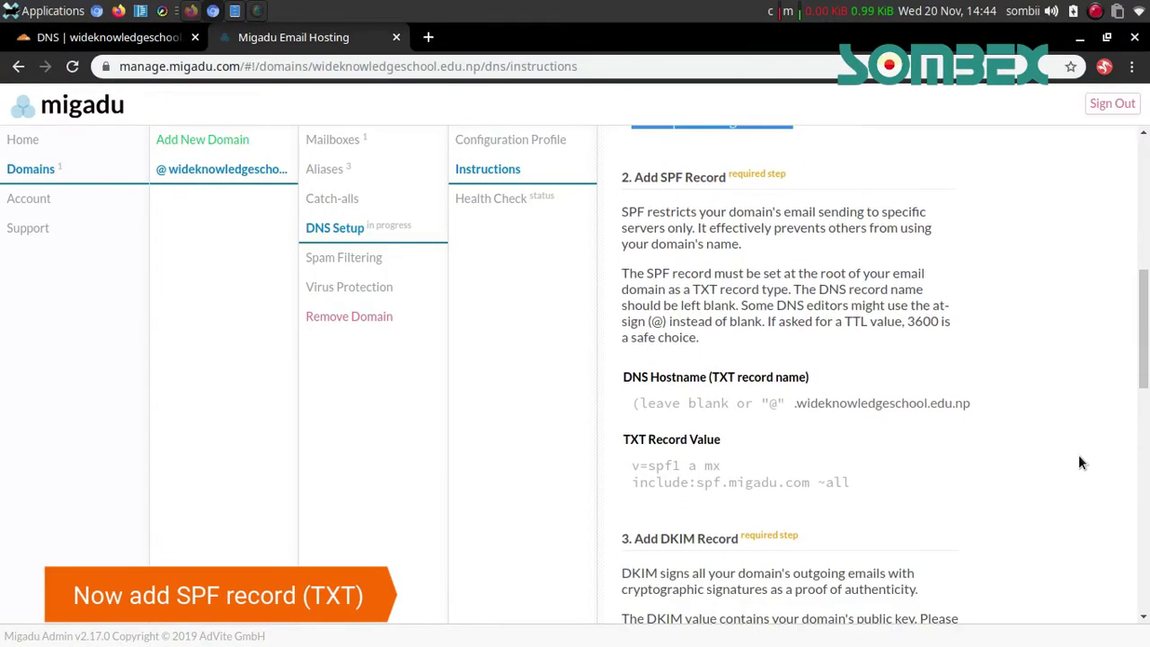
scroll(1080, 461, "down", 1)
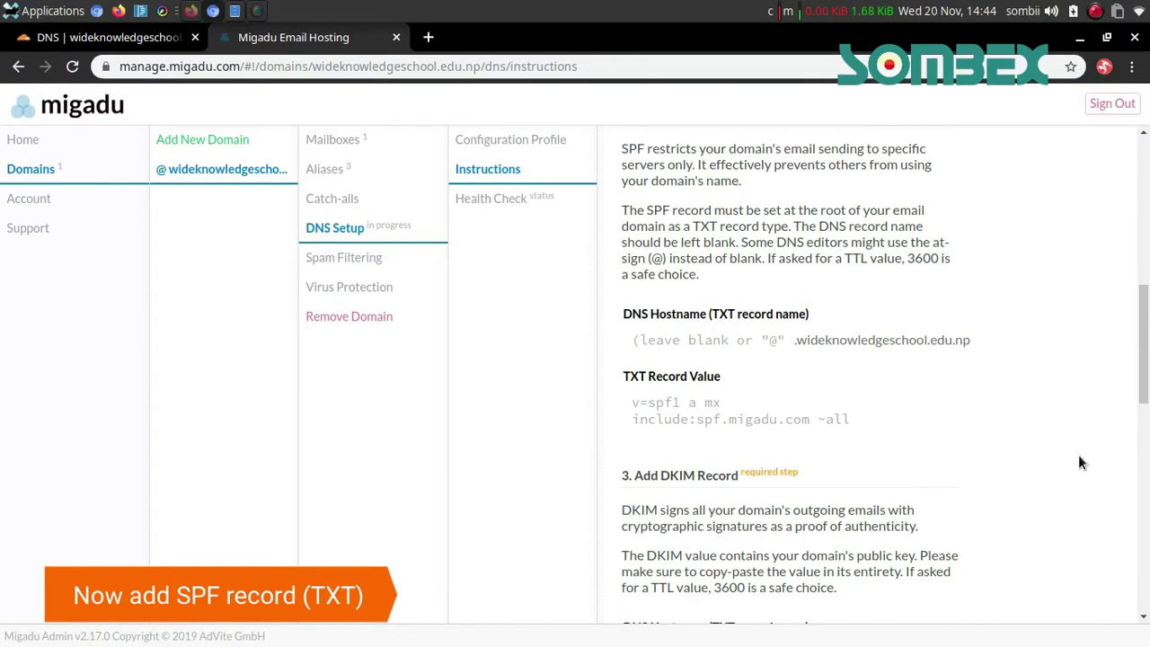
double_click(678, 311)
key("ctrl+Page_Up")
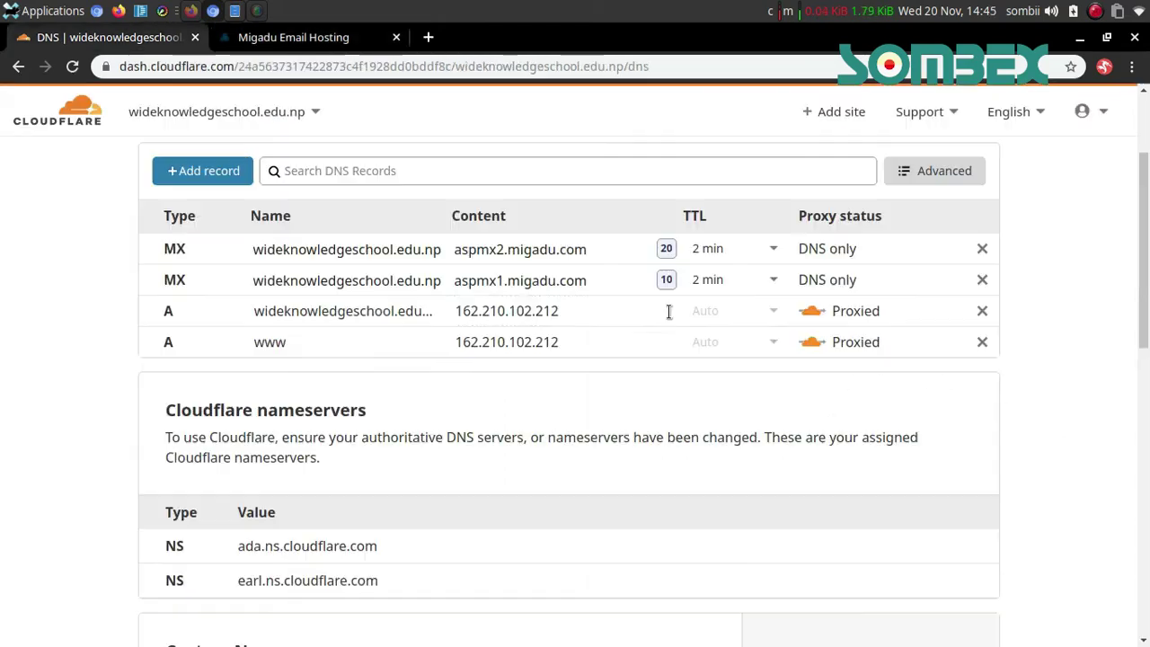
Start a root TXT record named @ with a 2 min TTL
left_click(216, 172)
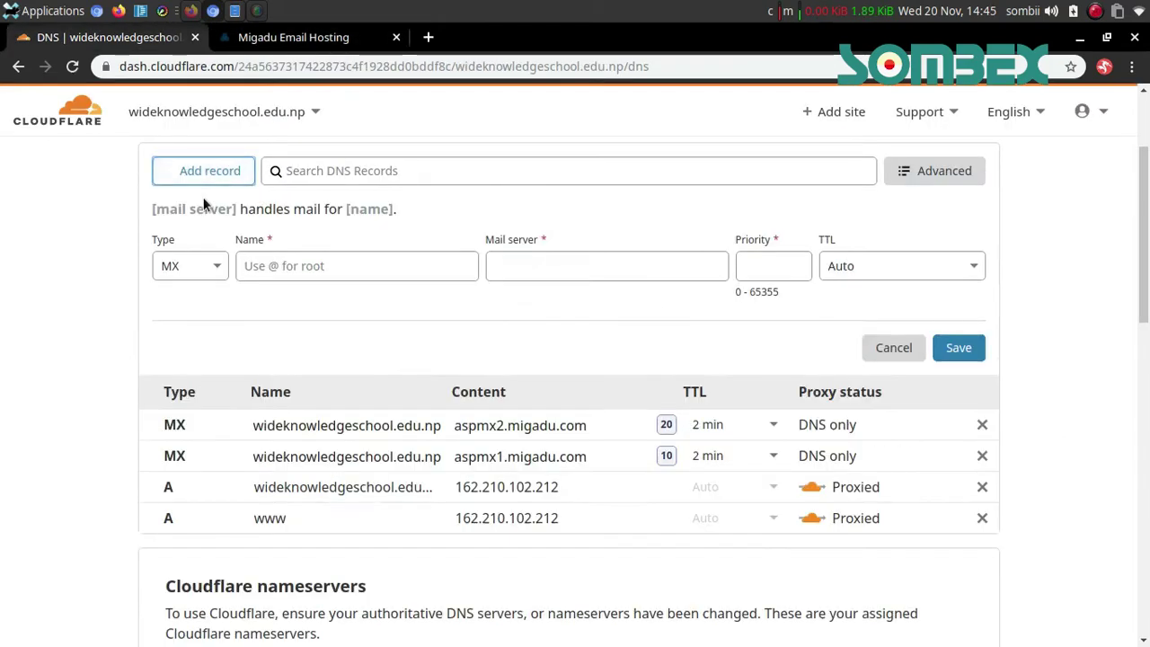
left_click(174, 273)
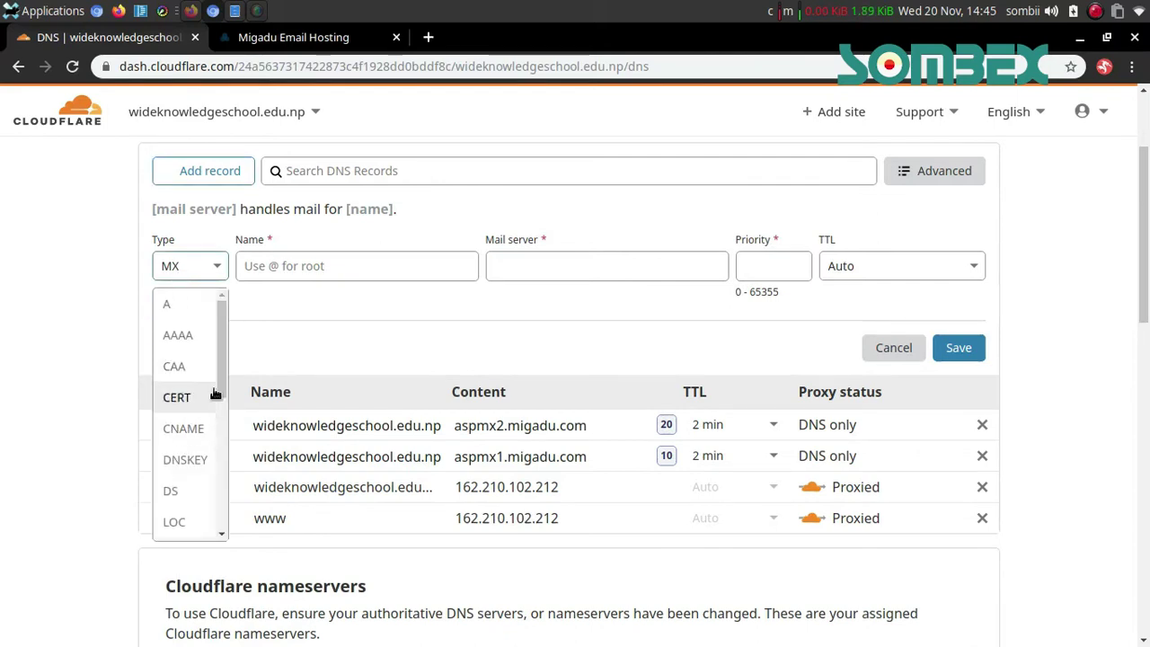
left_click_drag(218, 390, 213, 518)
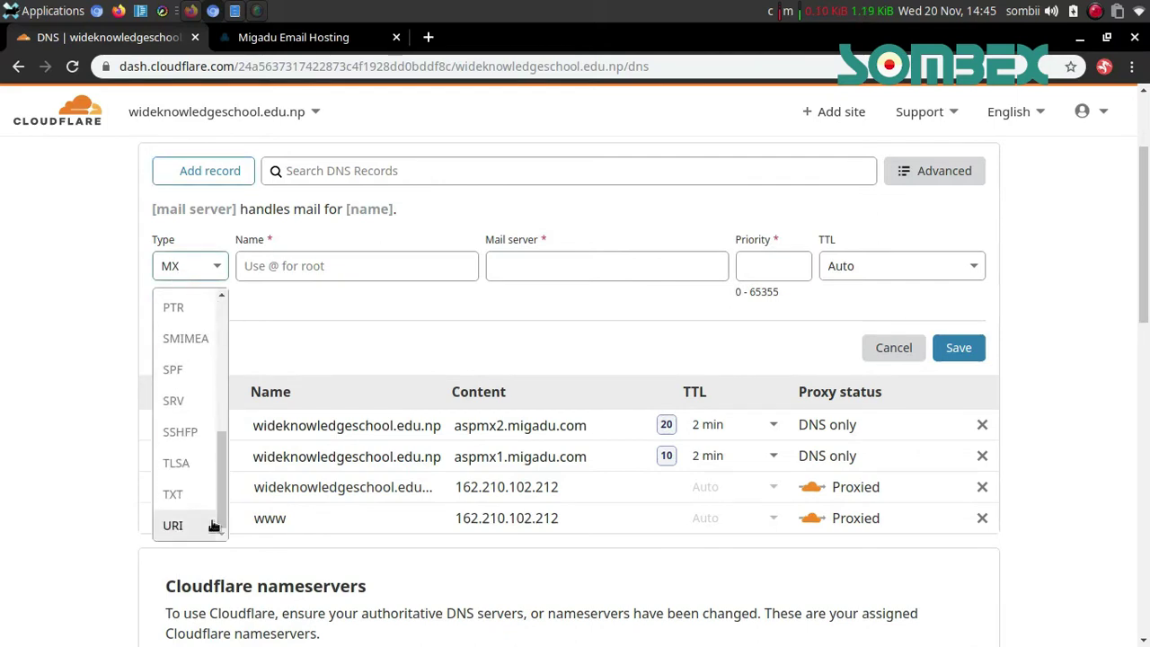
left_click(196, 493)
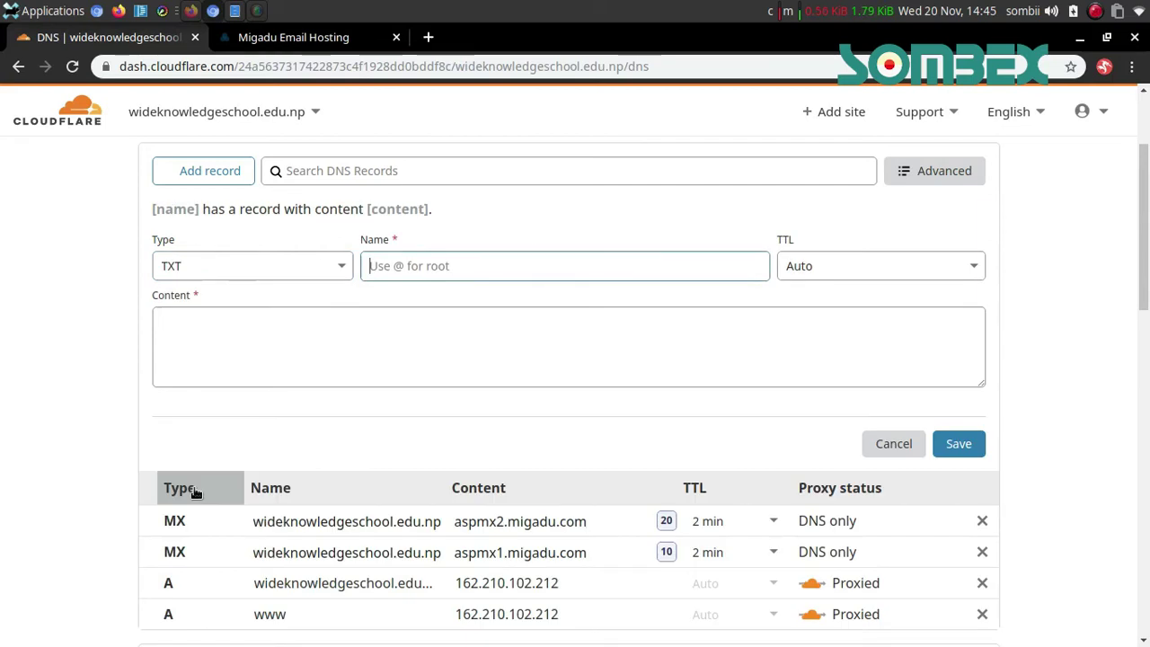
type("@")
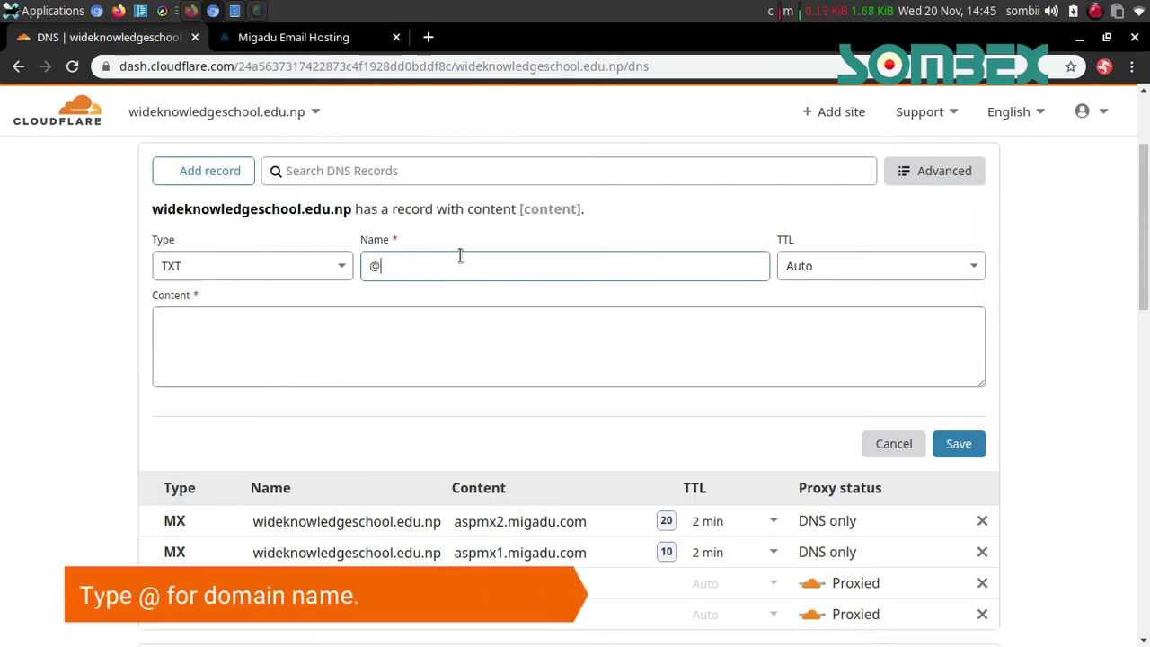
left_click(584, 342)
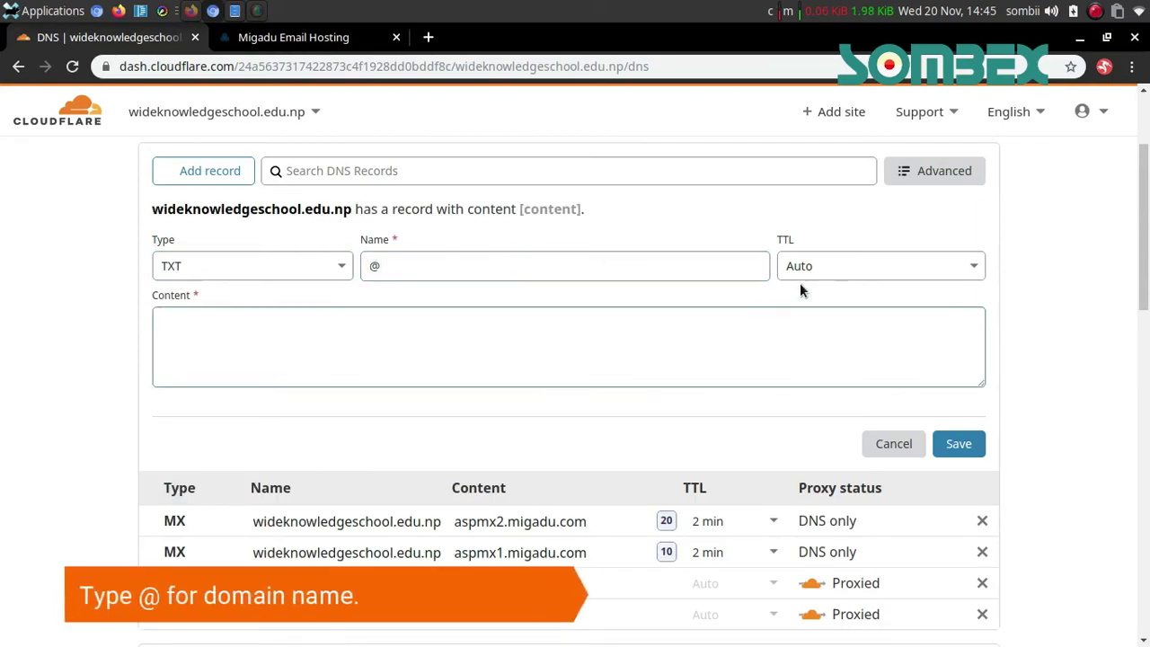
left_click(835, 262)
left_click(808, 333)
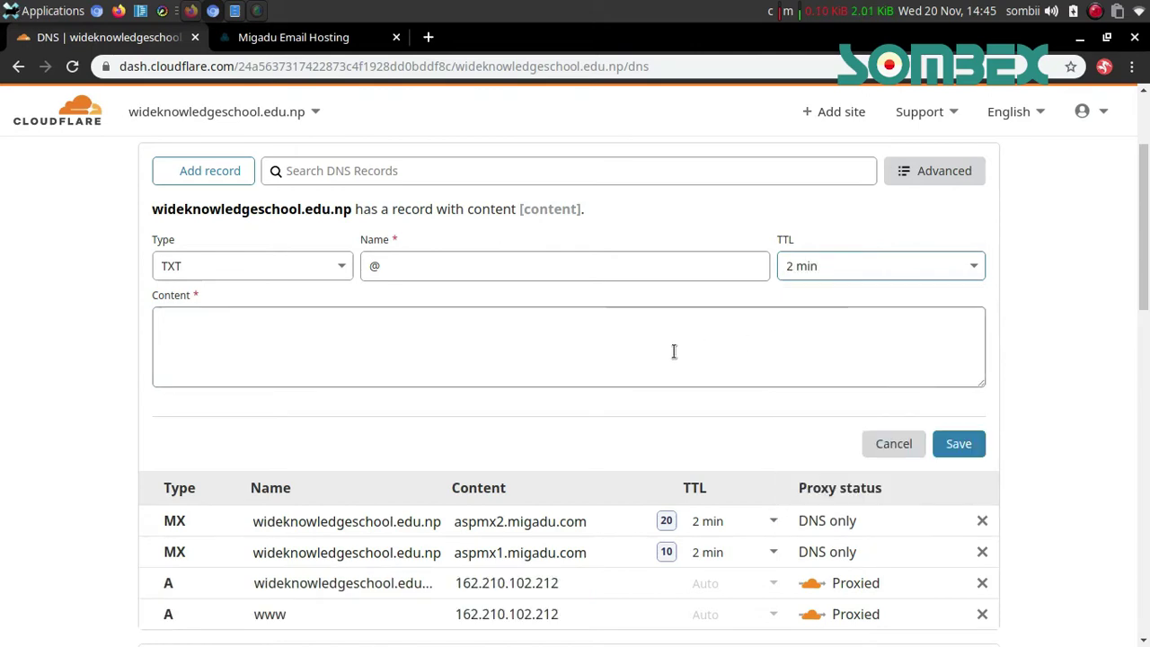
Paste Migadu's SPF value v=spf1 a mx include:spf.migadu.com ~all as content and save
key("ctrl+Tab")
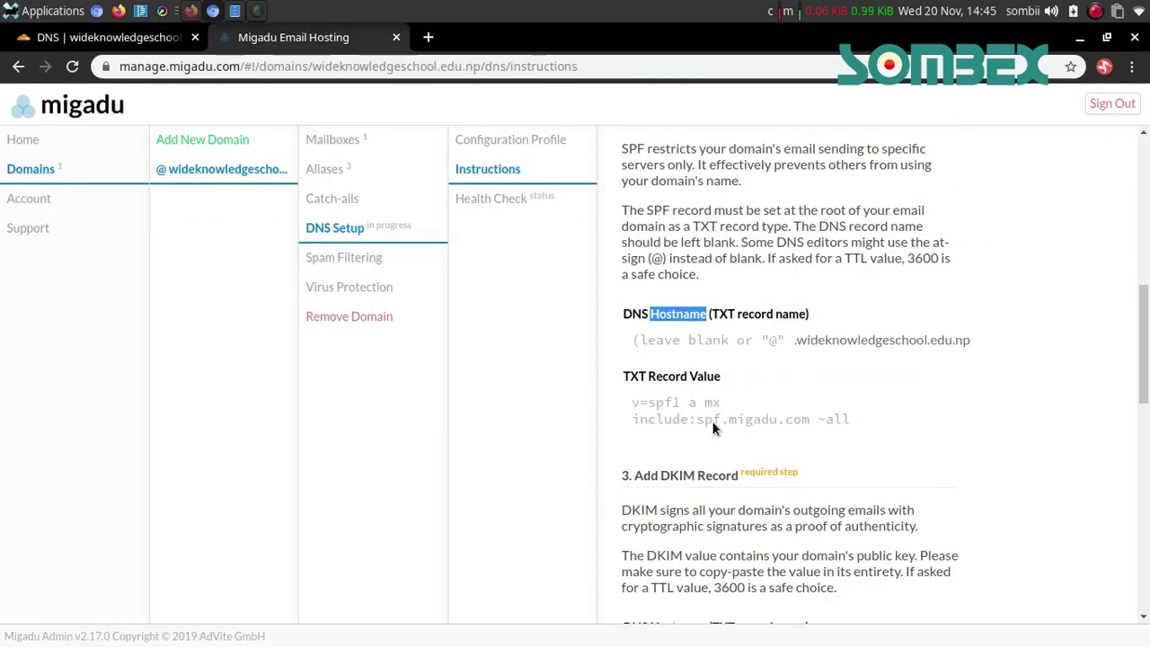
left_click(712, 424)
key("ctrl+c")
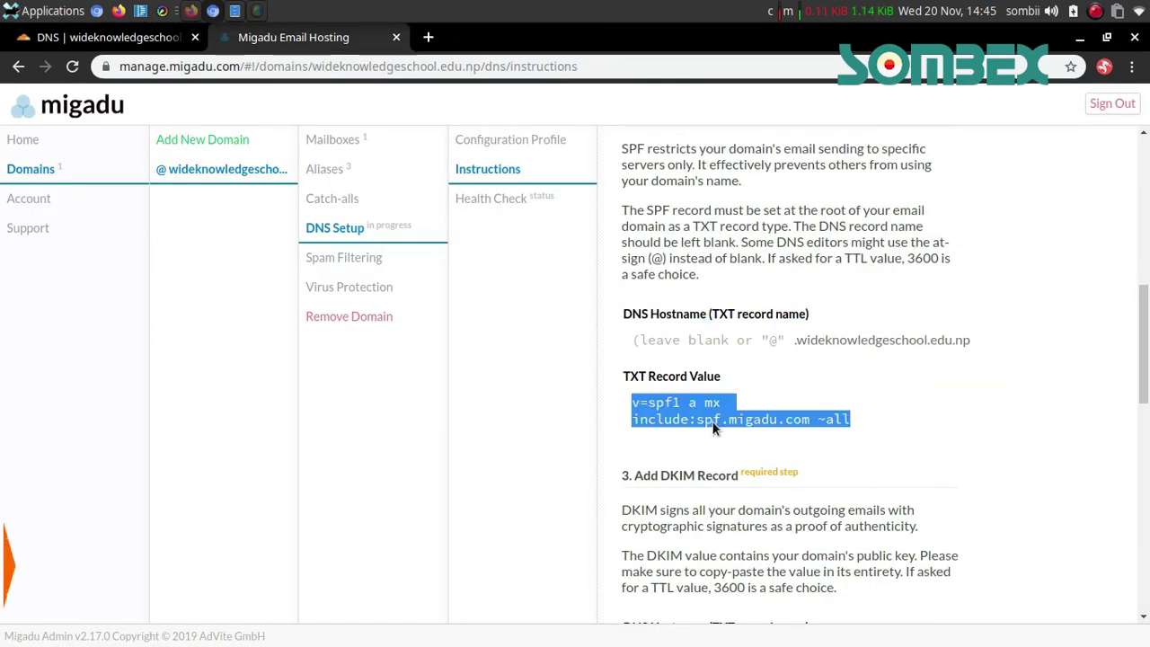
key("ctrl+Tab")
key("ctrl+v")
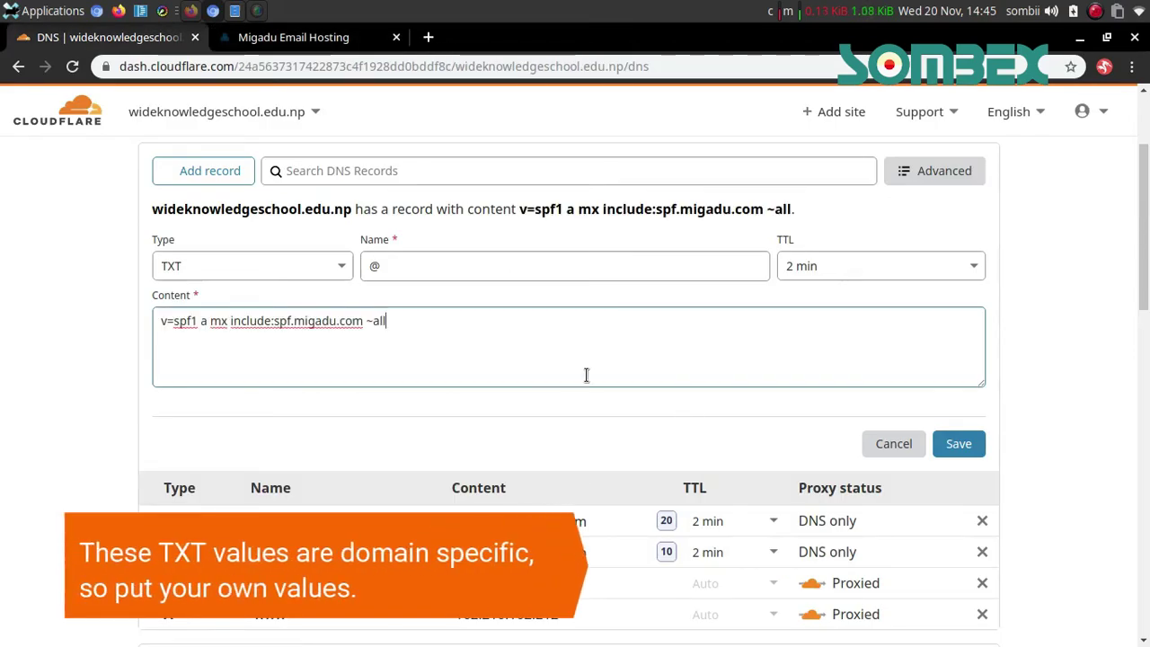
left_click(956, 442)
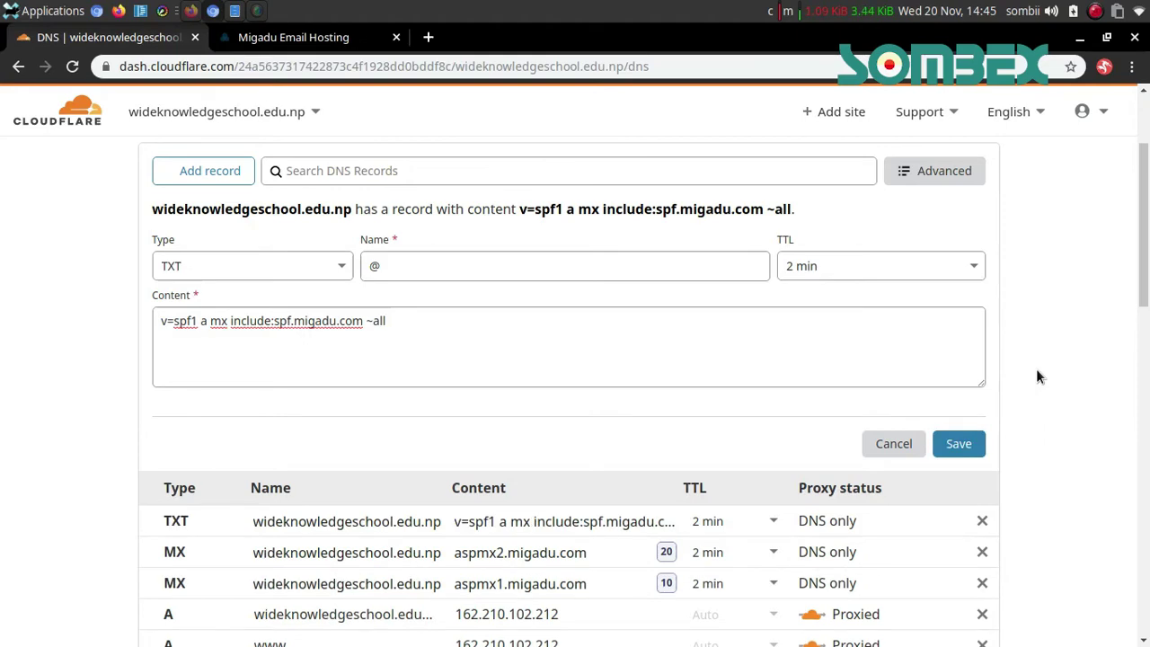
scroll(1035, 377, "down", 1)
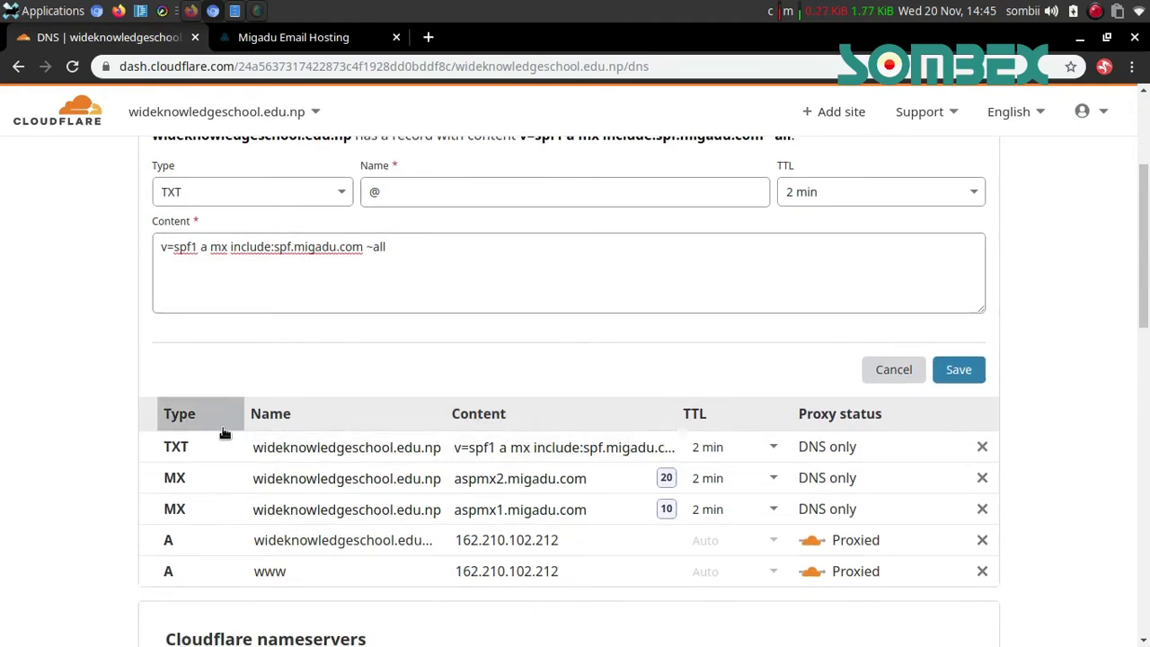
Name the new TXT record default._domainkey, copied from Migadu's DKIM section
key("ctrl+Tab")
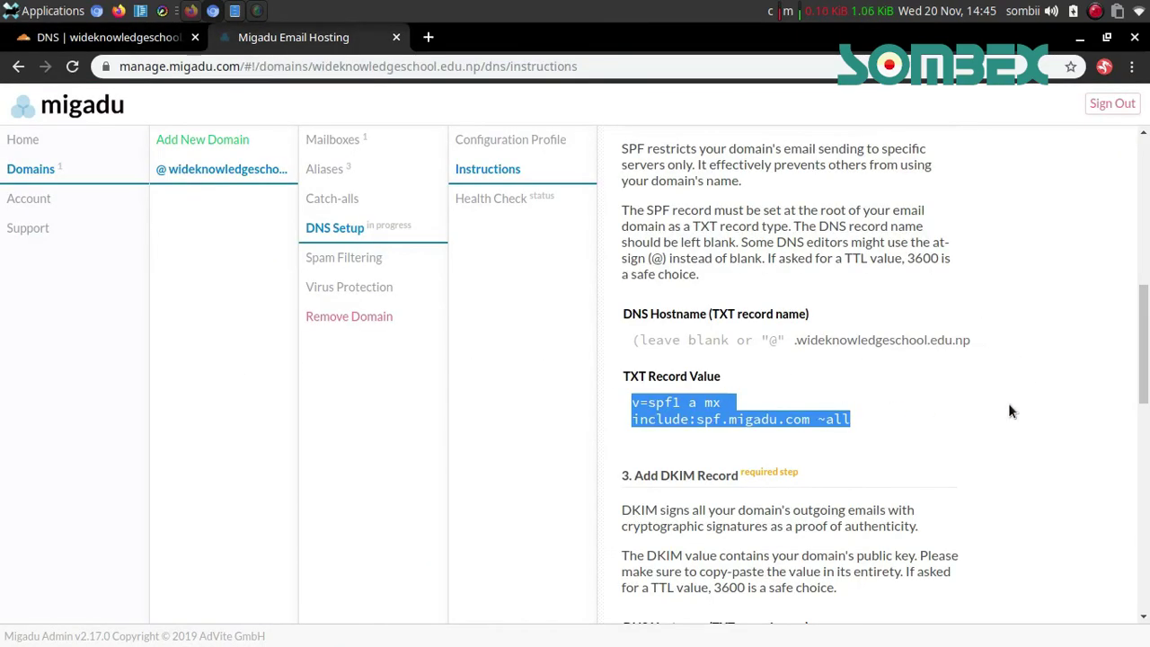
left_click(1007, 402)
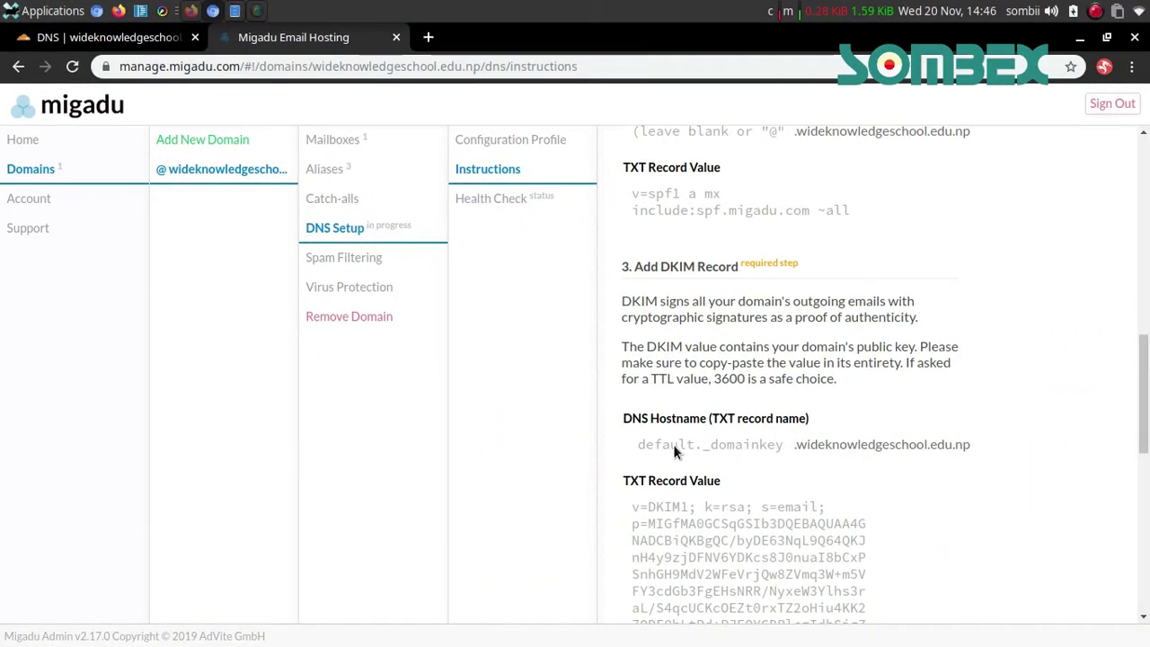
double_click(674, 445)
triple_click(755, 442)
key("ctrl+c")
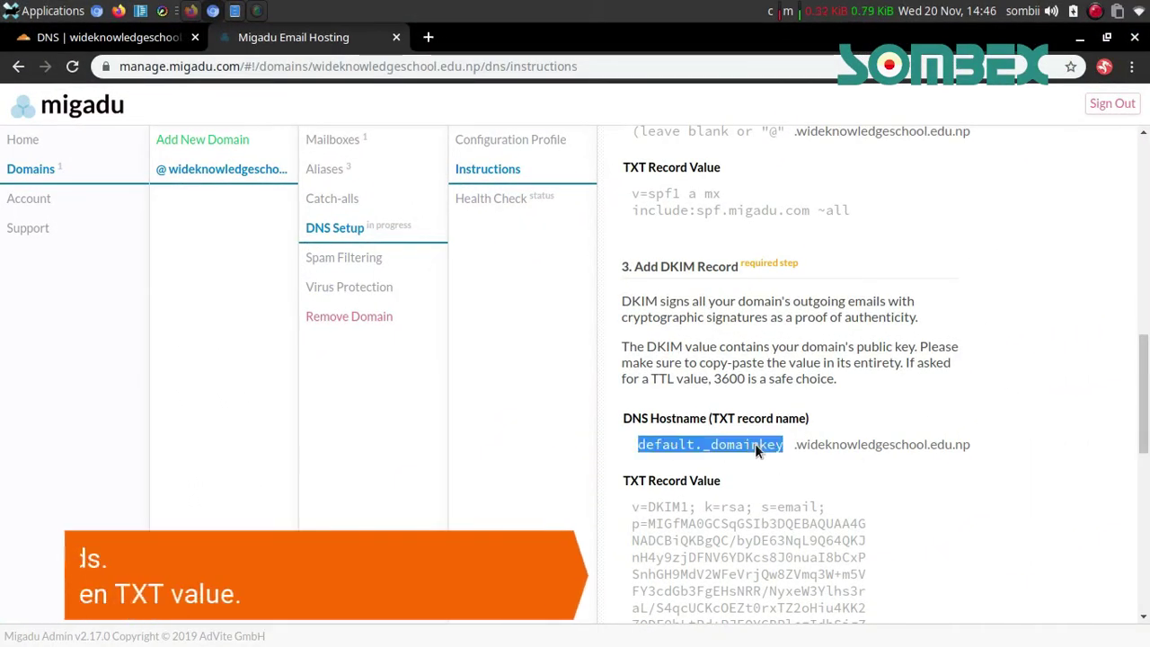
left_click(108, 37)
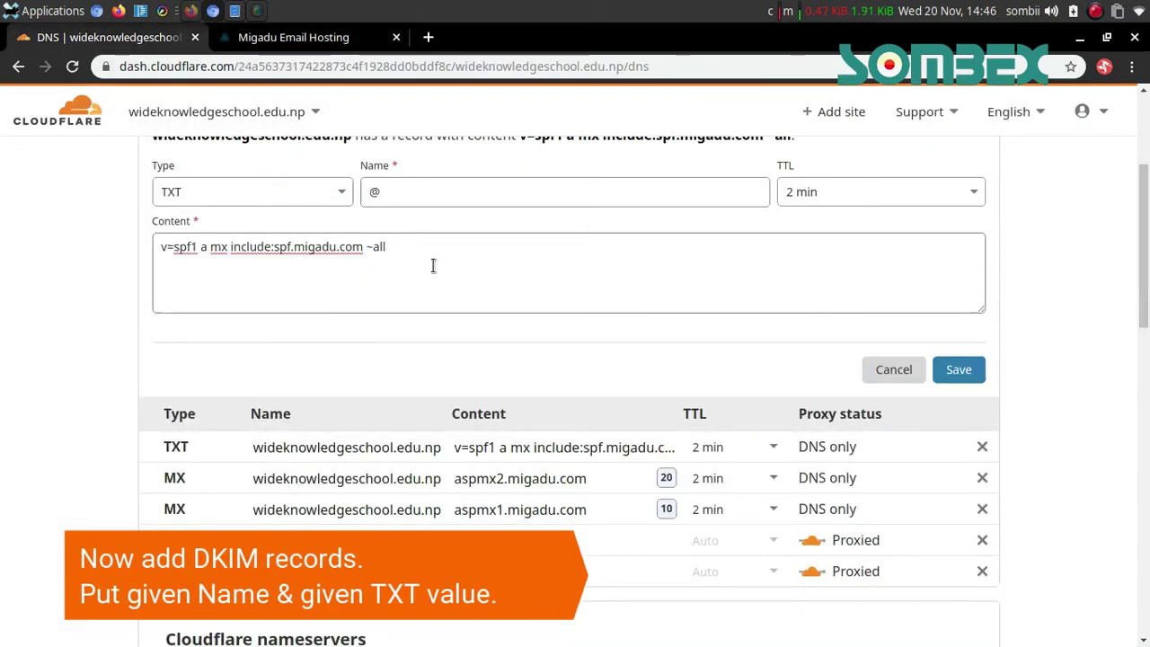
key("shift+Tab")
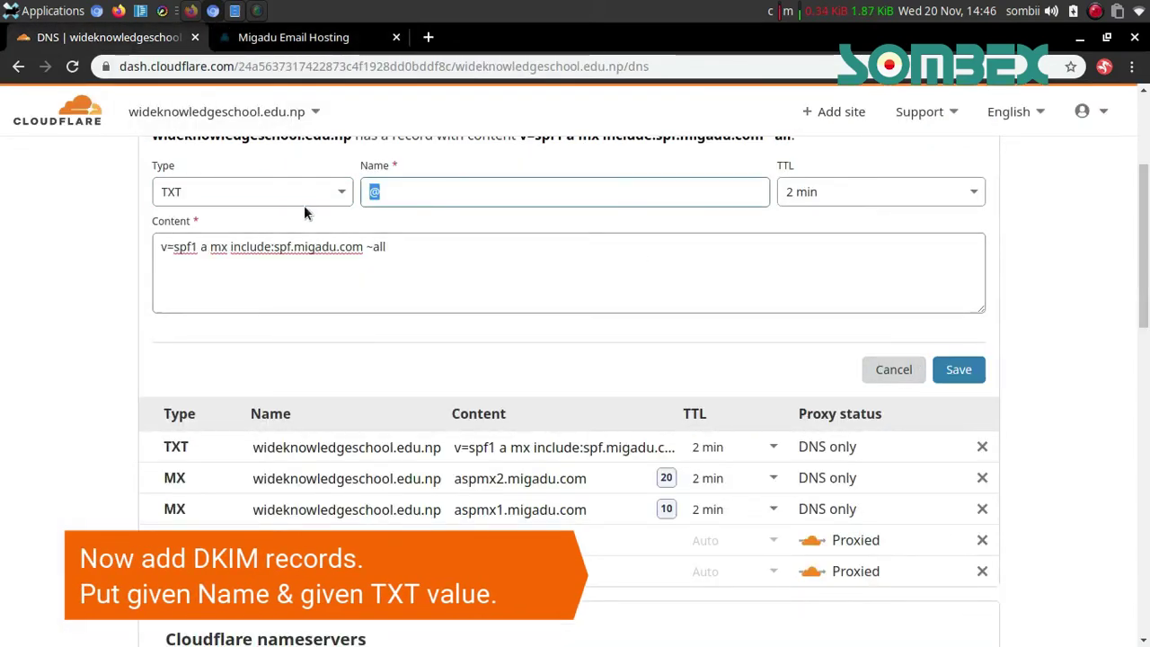
key("ctrl+v")
left_click(1092, 280)
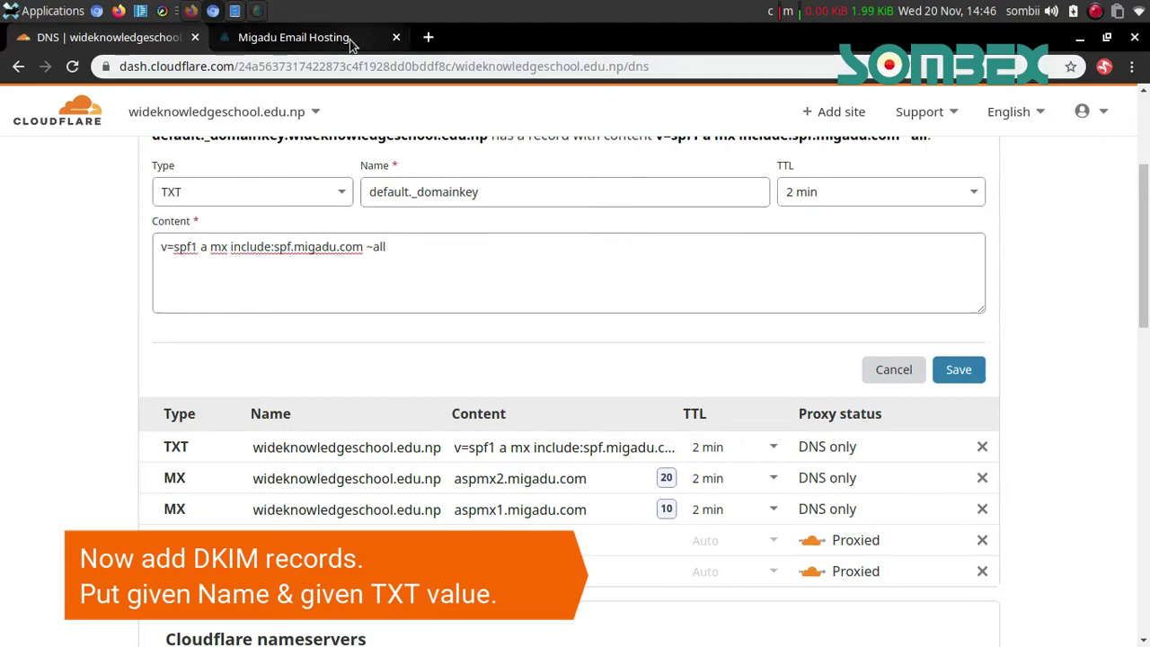
Copy Migadu's DKIM TXT value for the record's content
left_click(352, 41)
left_click_drag(1144, 422, 1146, 467)
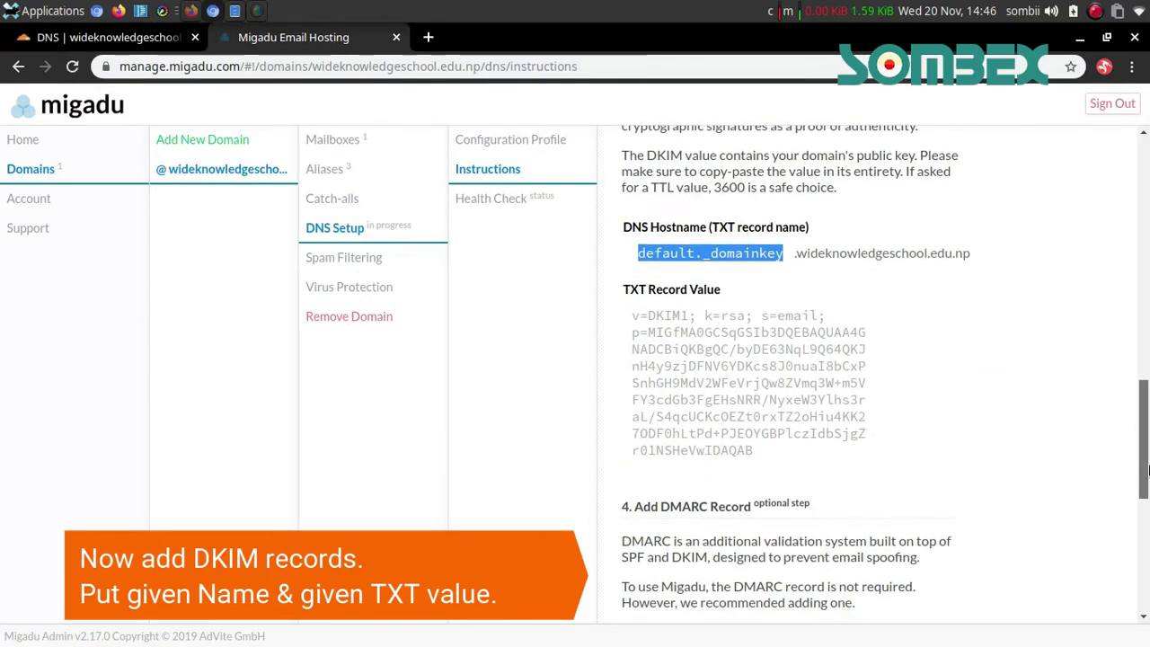
left_click(764, 392)
key("ctrl+c")
key("ctrl+shift+Tab")
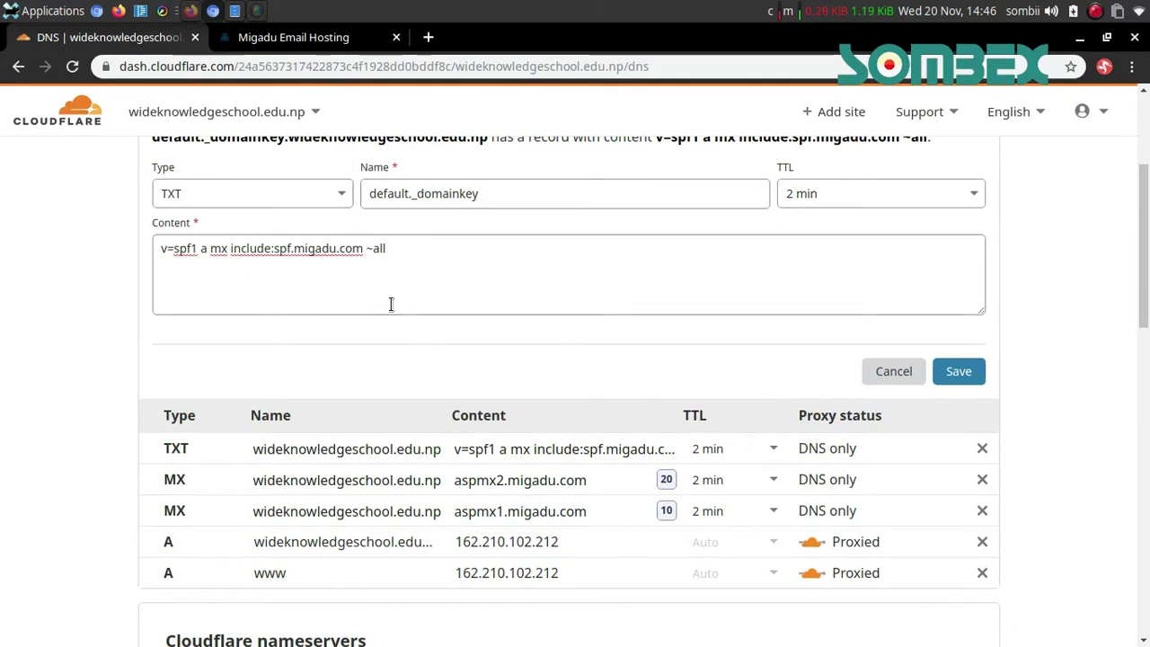
Replace the content with the DKIM key, save the default._domainkey TXT record, and return to Migadu
triple_click(391, 304)
key("ctrl+v")
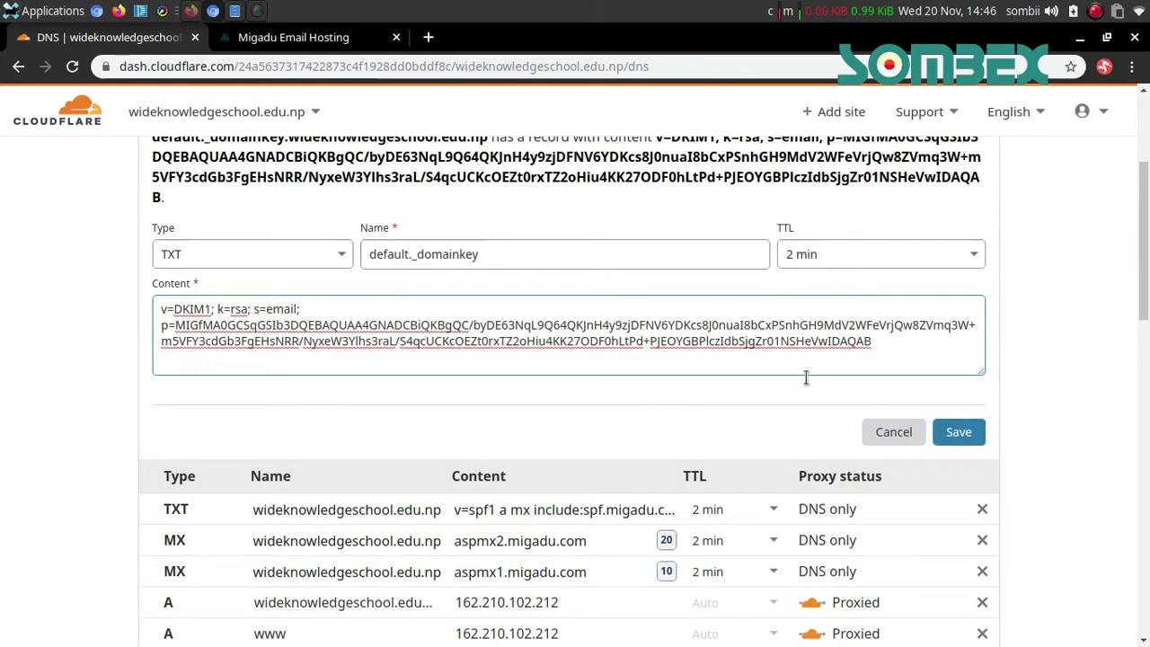
left_click(959, 439)
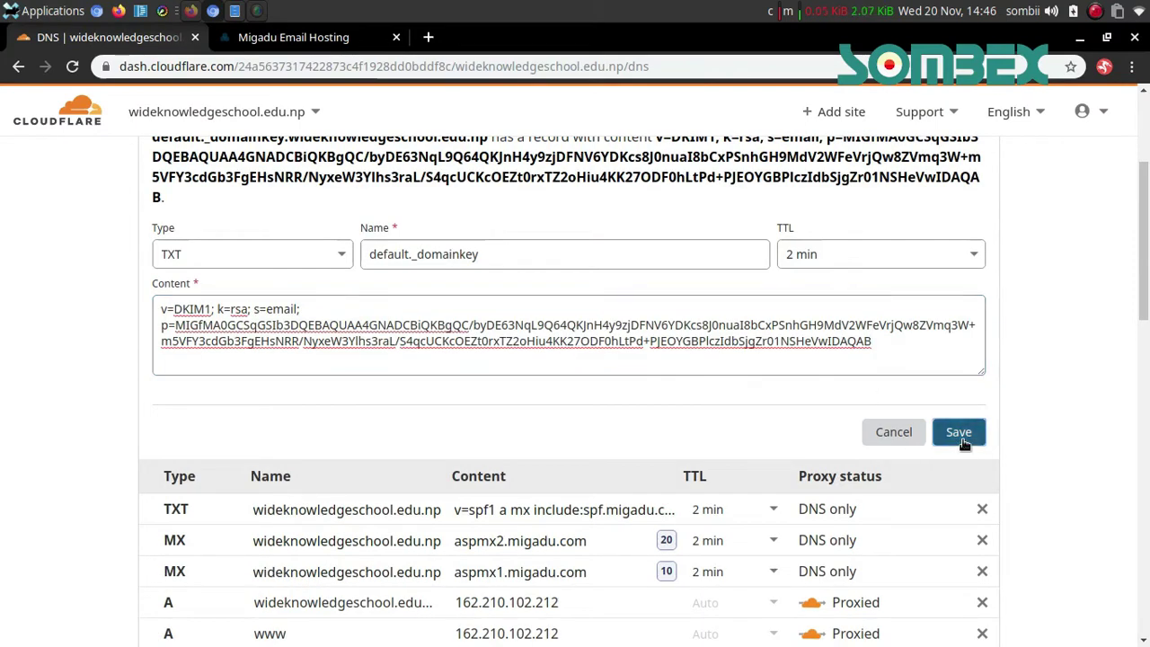
scroll(1041, 403, "down", 3)
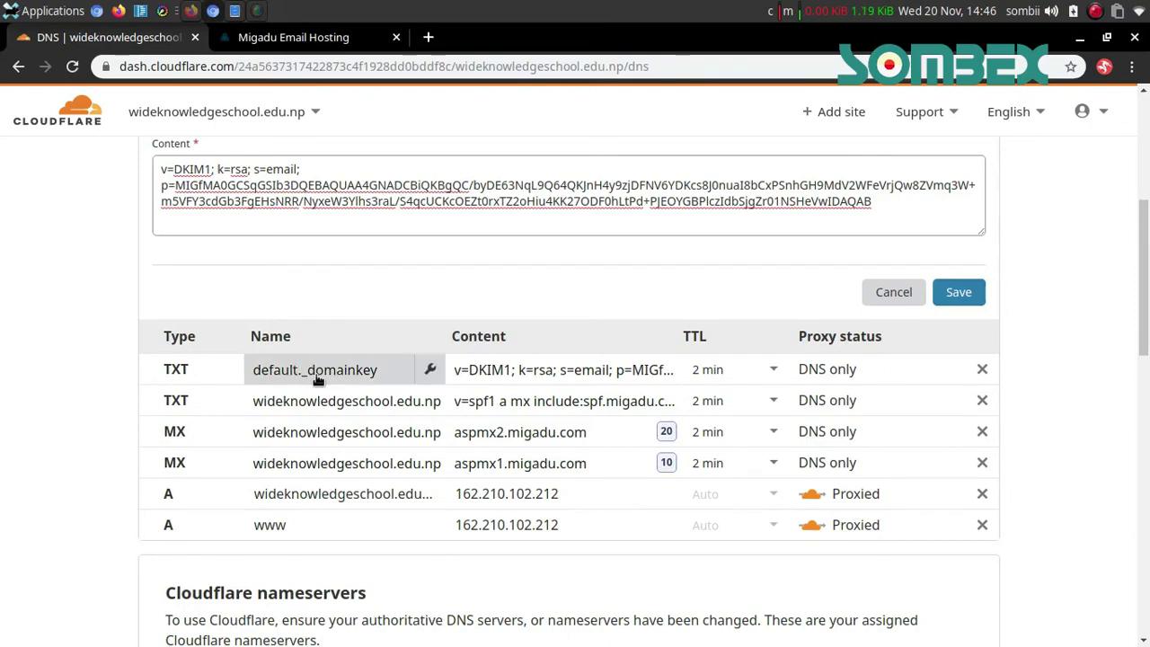
key("ctrl+Tab")
scroll(316, 380, "up", 2)
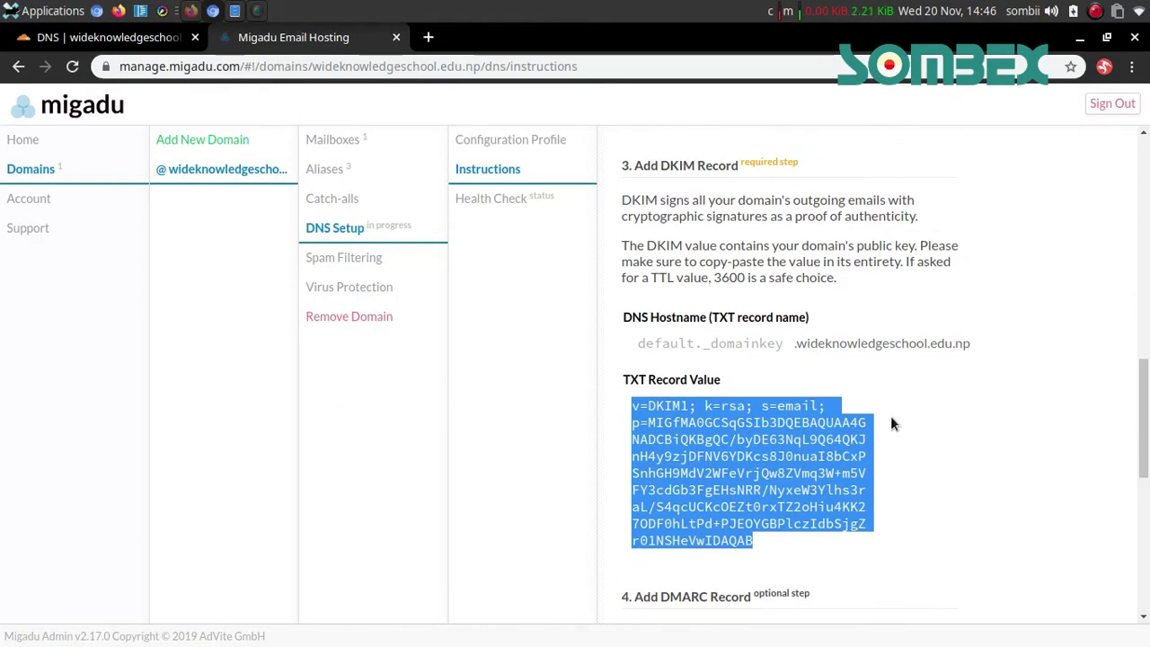
Find the _dmarc host name in Migadu's DMARC section, then close Cloudflare's leftover record form
scroll(980, 388, "down", 2)
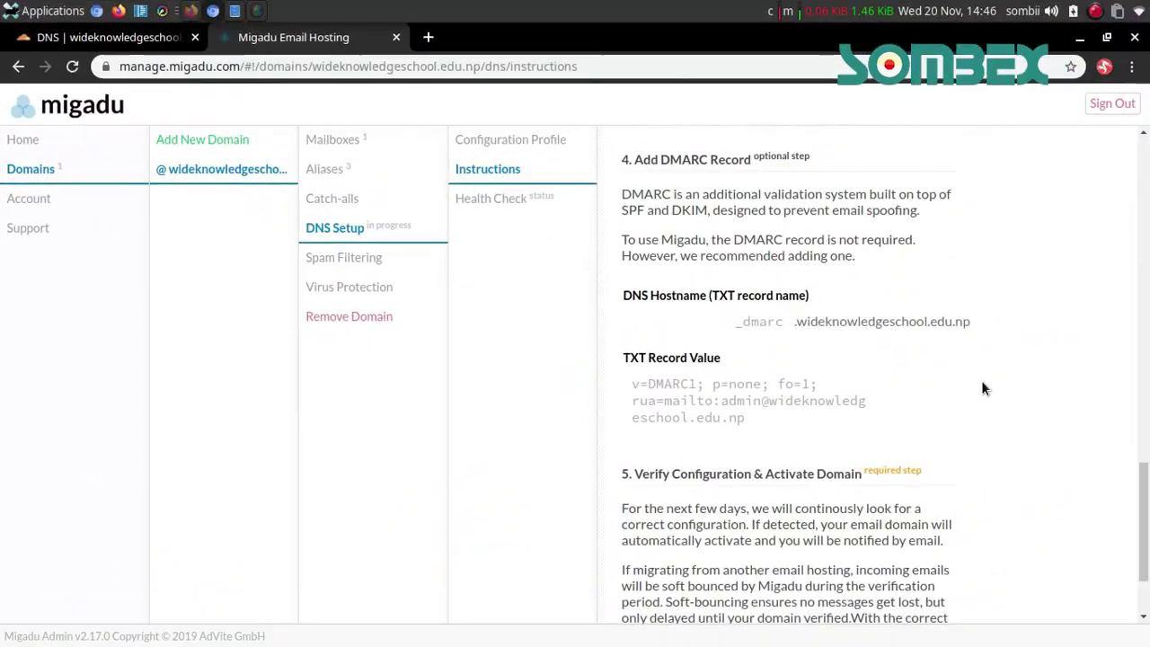
scroll(981, 380, "up", 1)
double_click(744, 352)
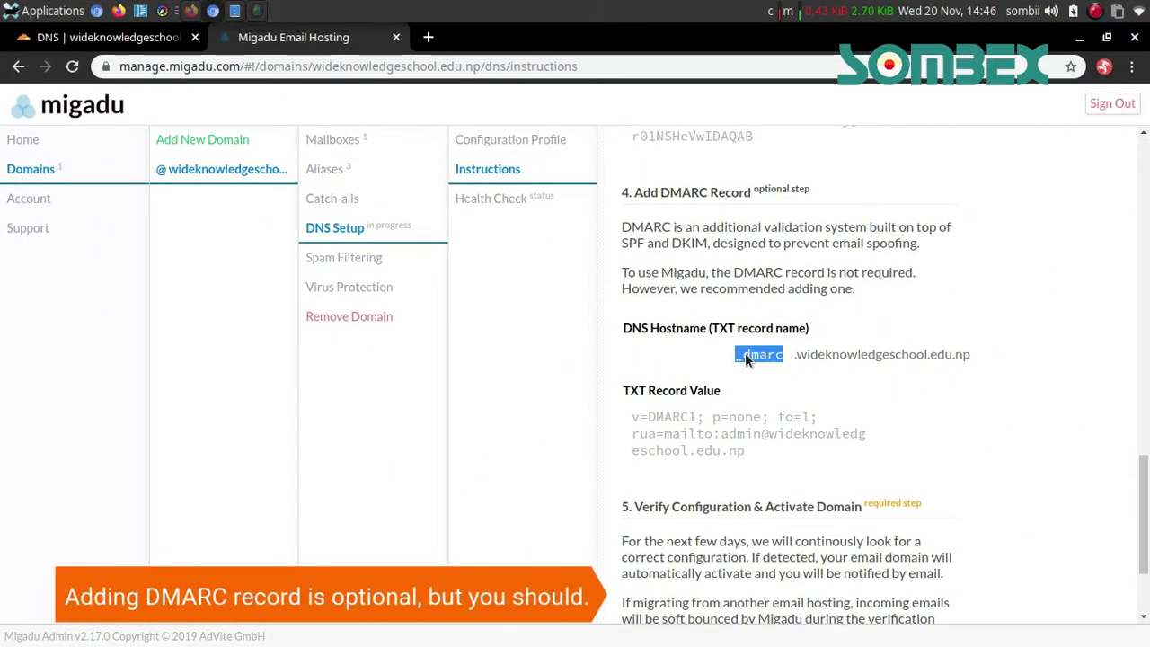
key("ctrl+Page_Up")
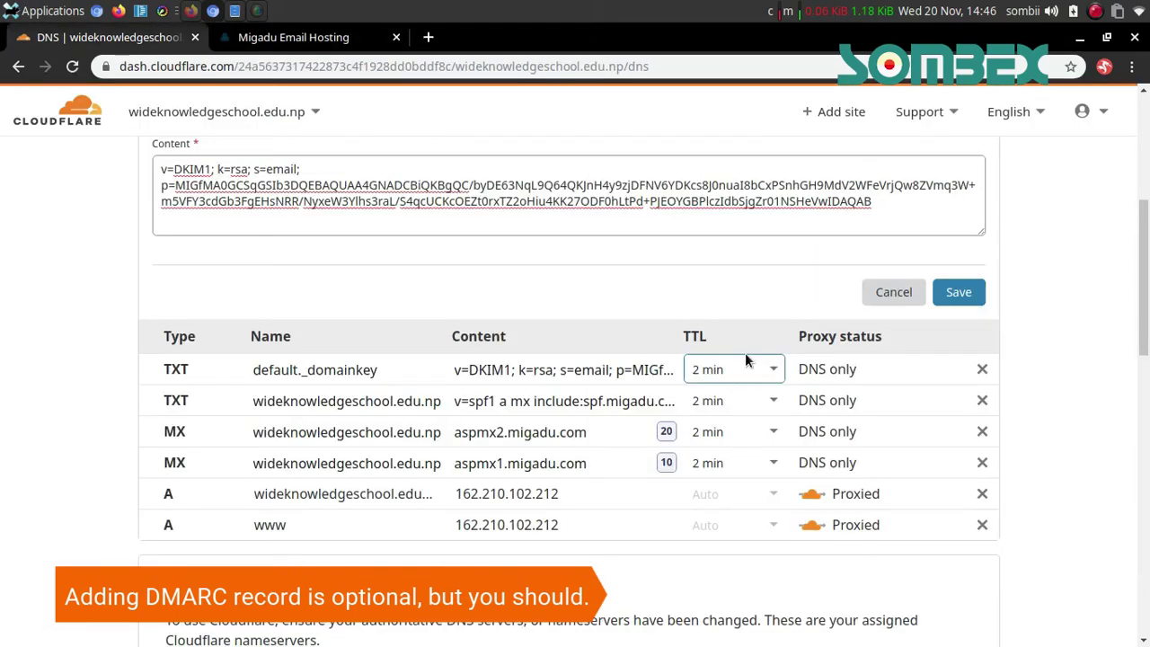
left_click(894, 294)
scroll(1037, 306, "up", 3)
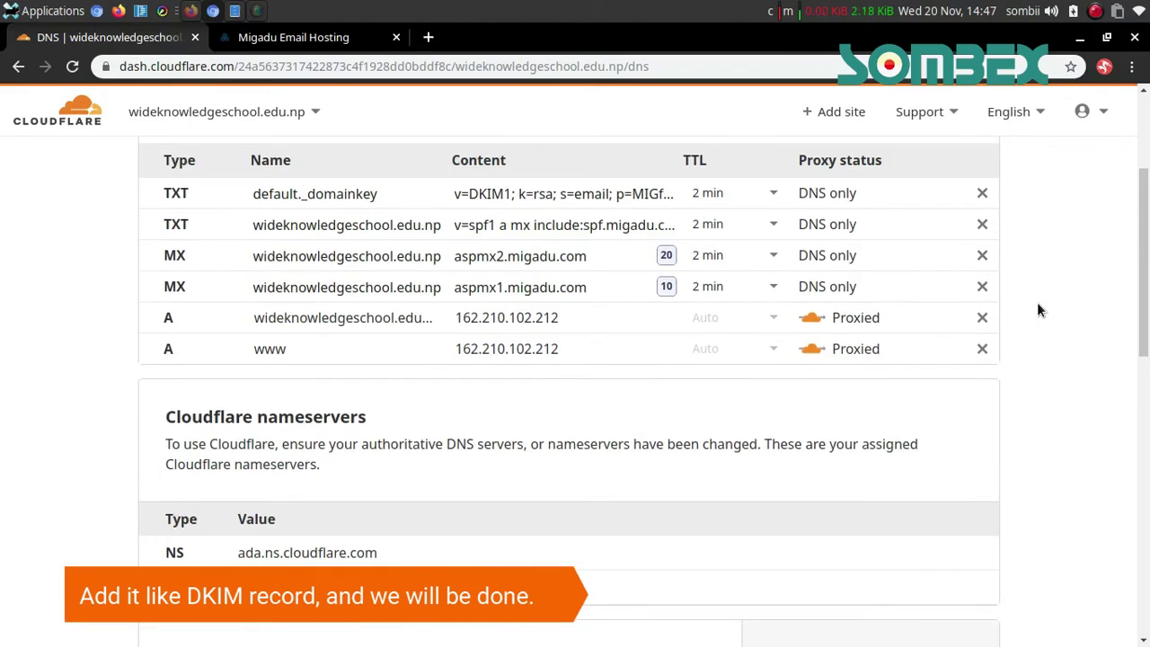
scroll(1038, 307, "up", 2)
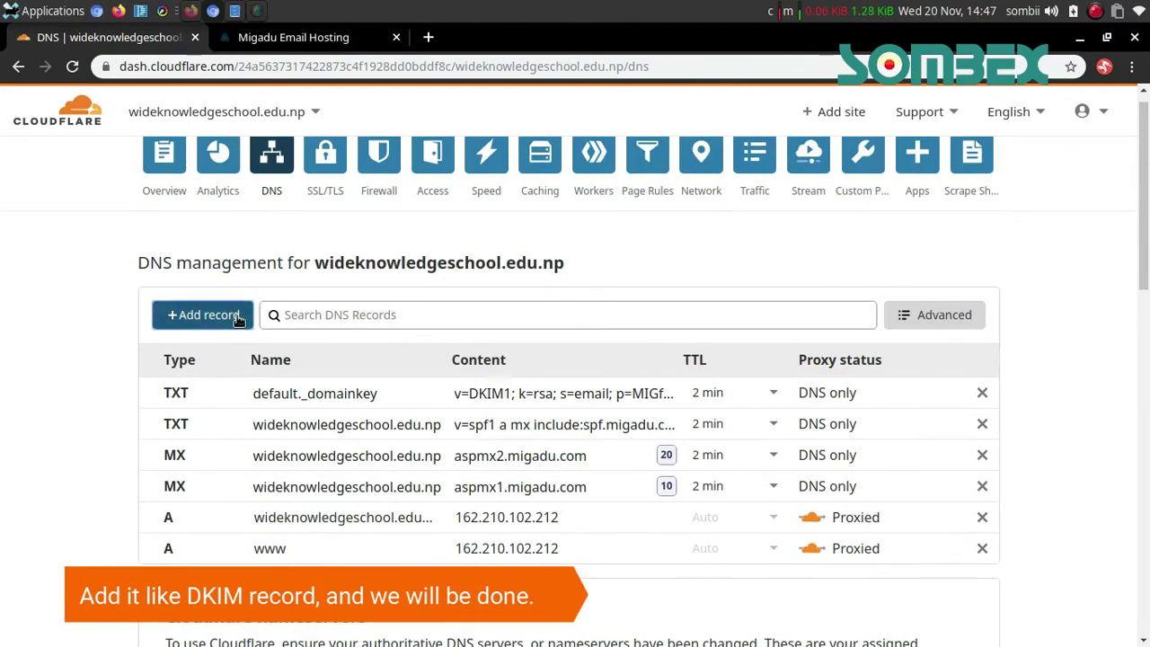
Start a new TXT record named _dmarc with a 2 min TTL
left_click(238, 316)
left_click(493, 407)
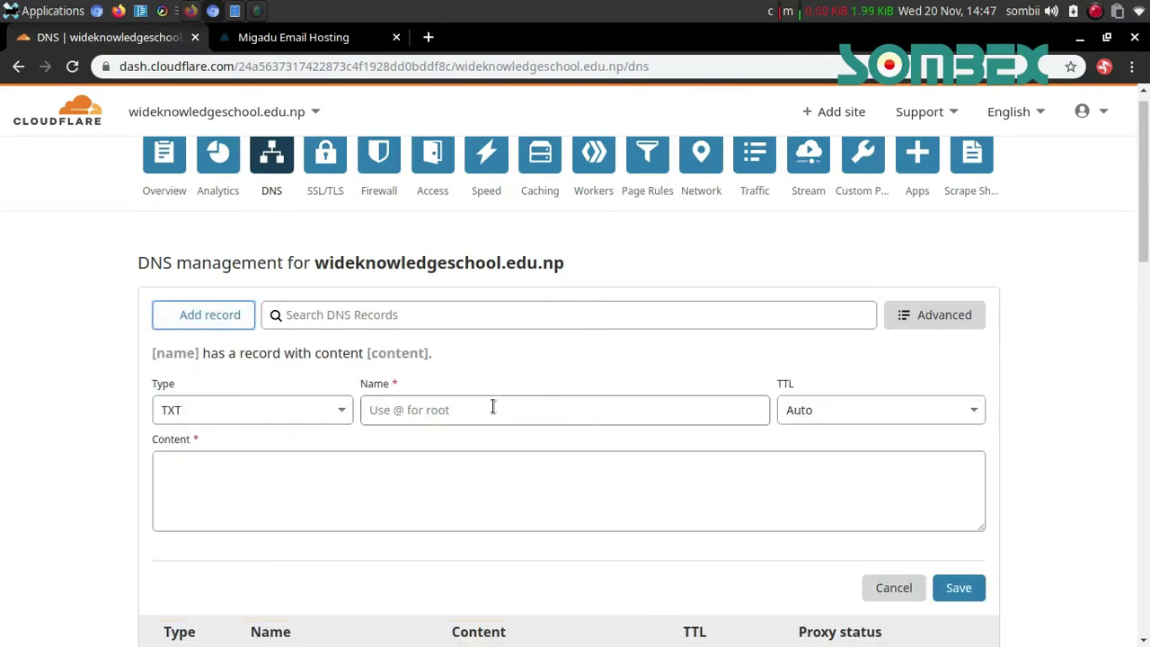
type("_dmarc")
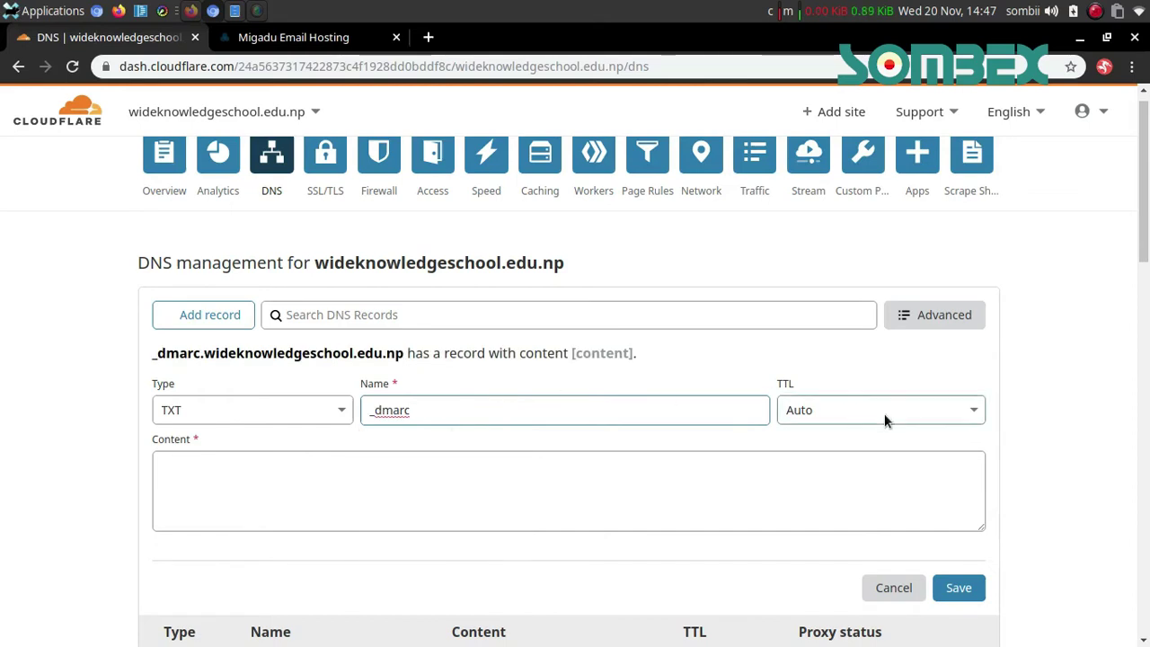
left_click(875, 406)
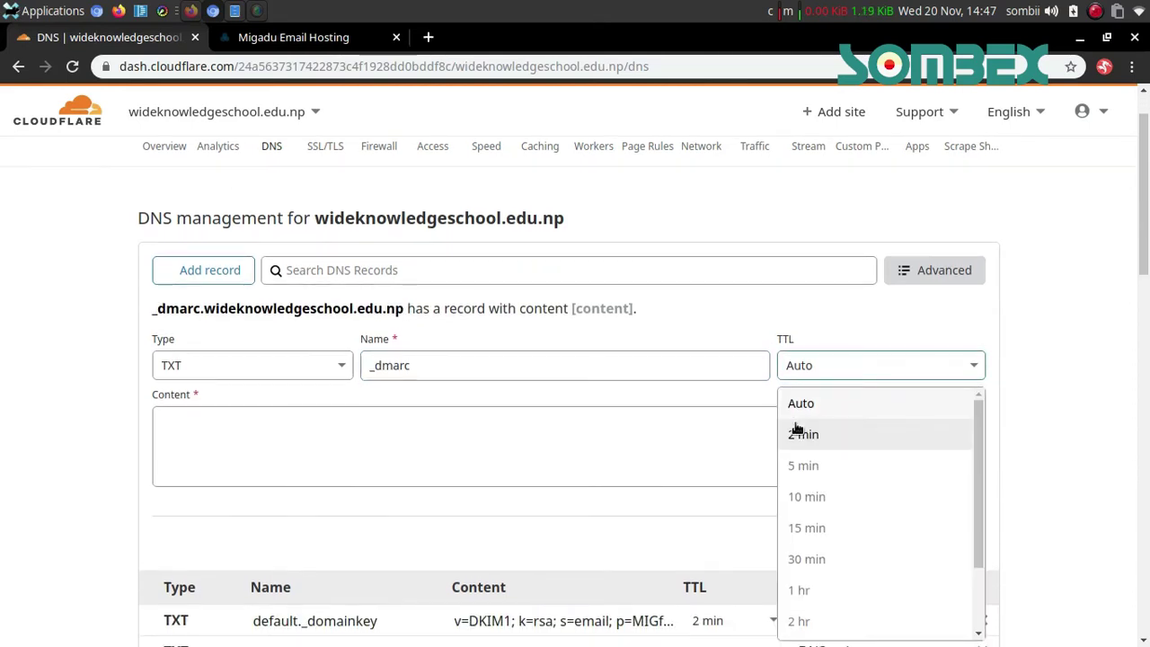
left_click(803, 432)
left_click(628, 429)
Paste Migadu's v=DMARC1 value as content, save the record, and close the form
key("ctrl+Tab")
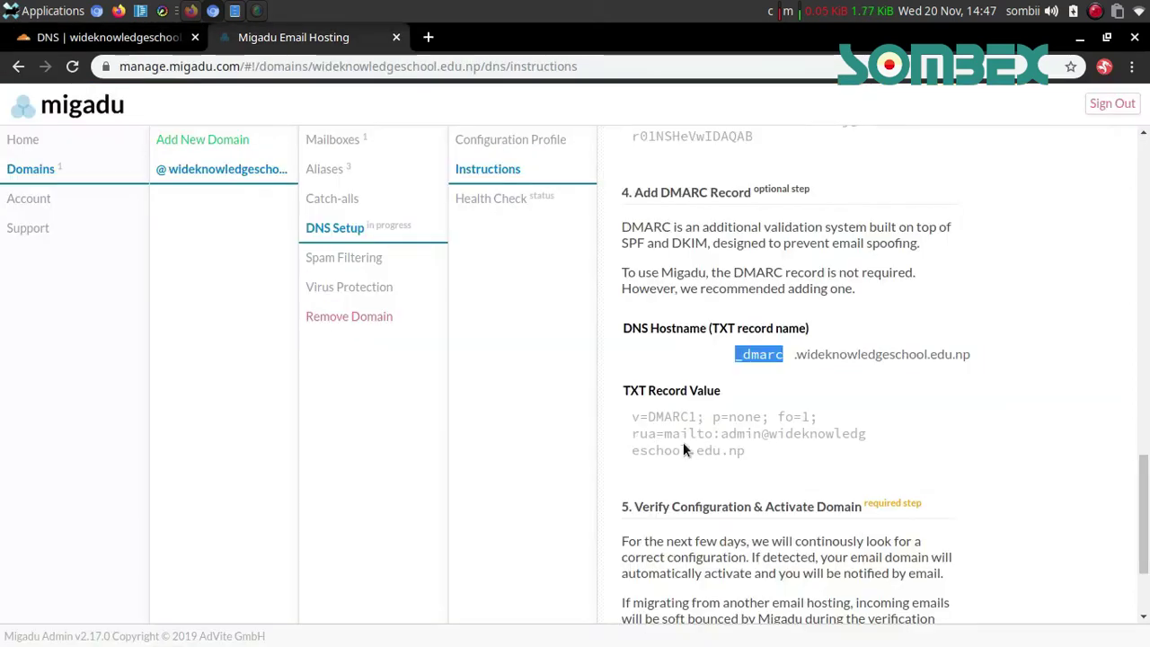
left_click(682, 444)
key("ctrl+c")
key("ctrl+Tab")
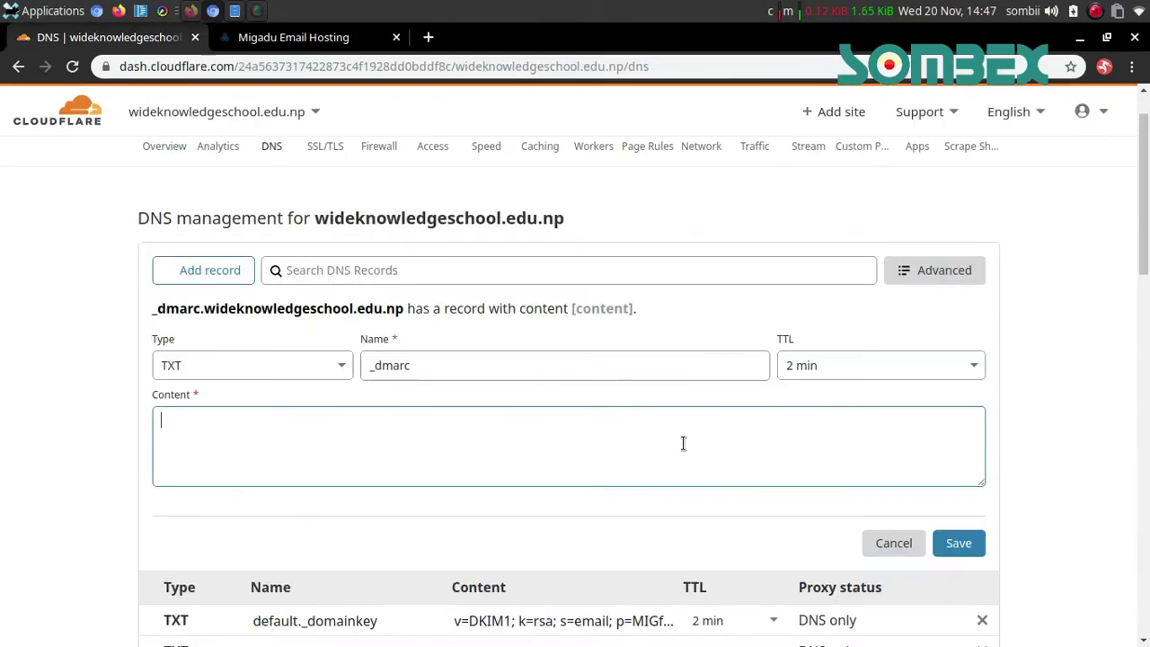
key("ctrl+v")
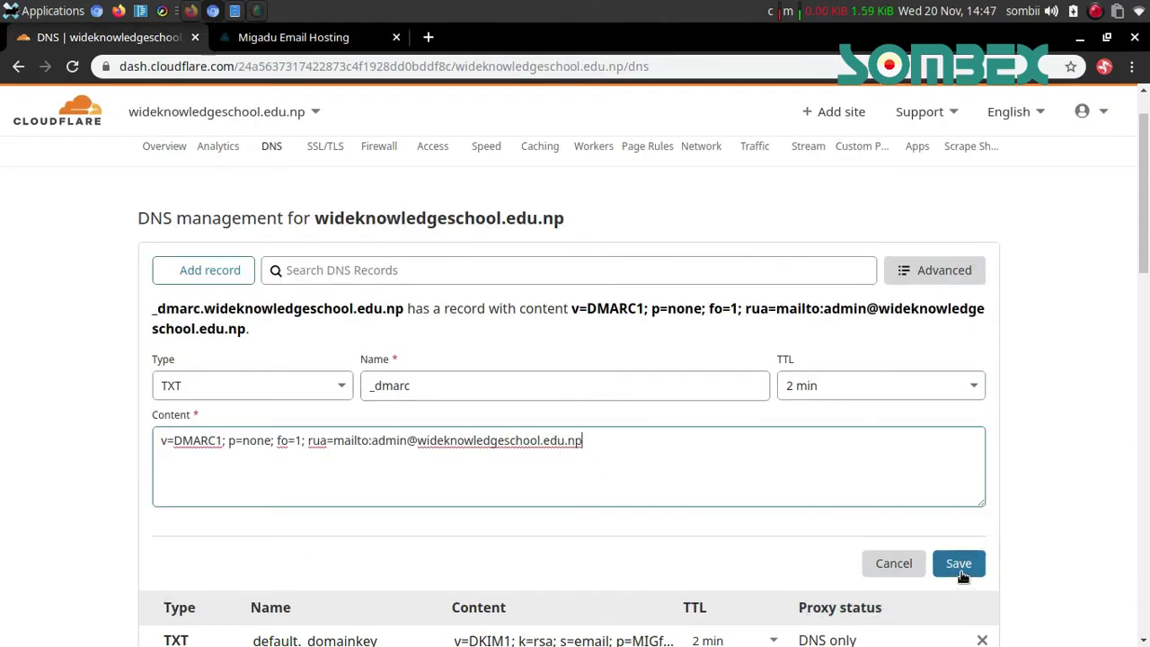
left_click(959, 565)
scroll(1104, 500, "down", 4)
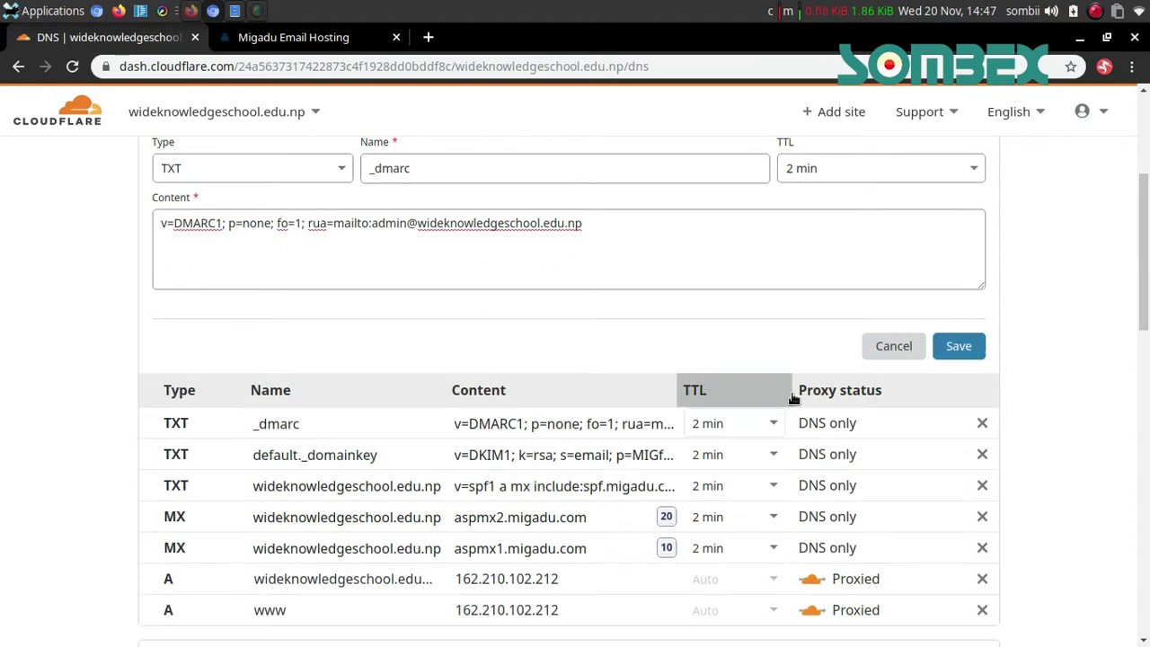
left_click(864, 346)
left_click(303, 45)
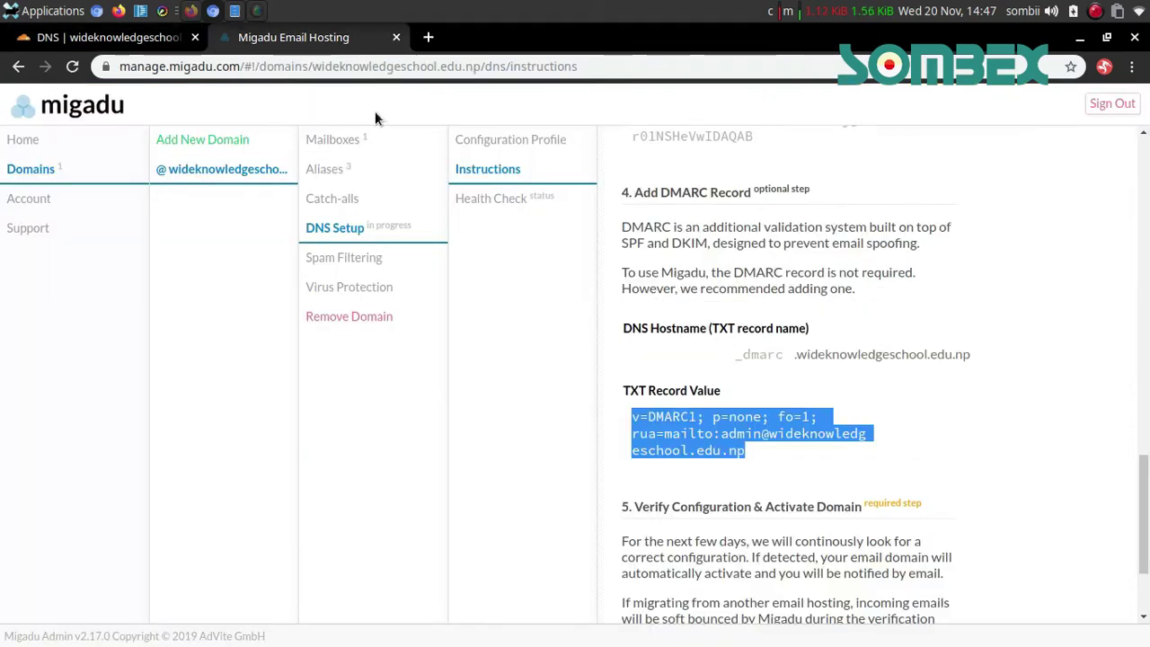
Run Migadu's Verify DNS Configuration, bringing up the health check reporting no MX records
scroll(960, 342, "down", 3)
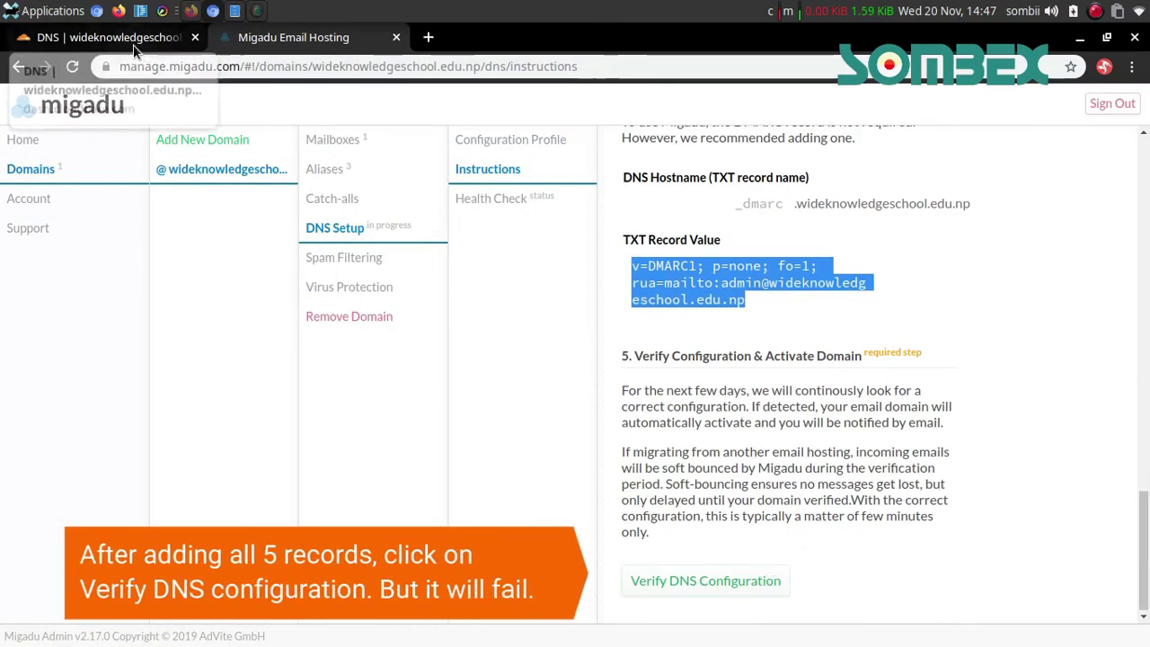
left_click(170, 42)
scroll(1109, 404, "up", 2)
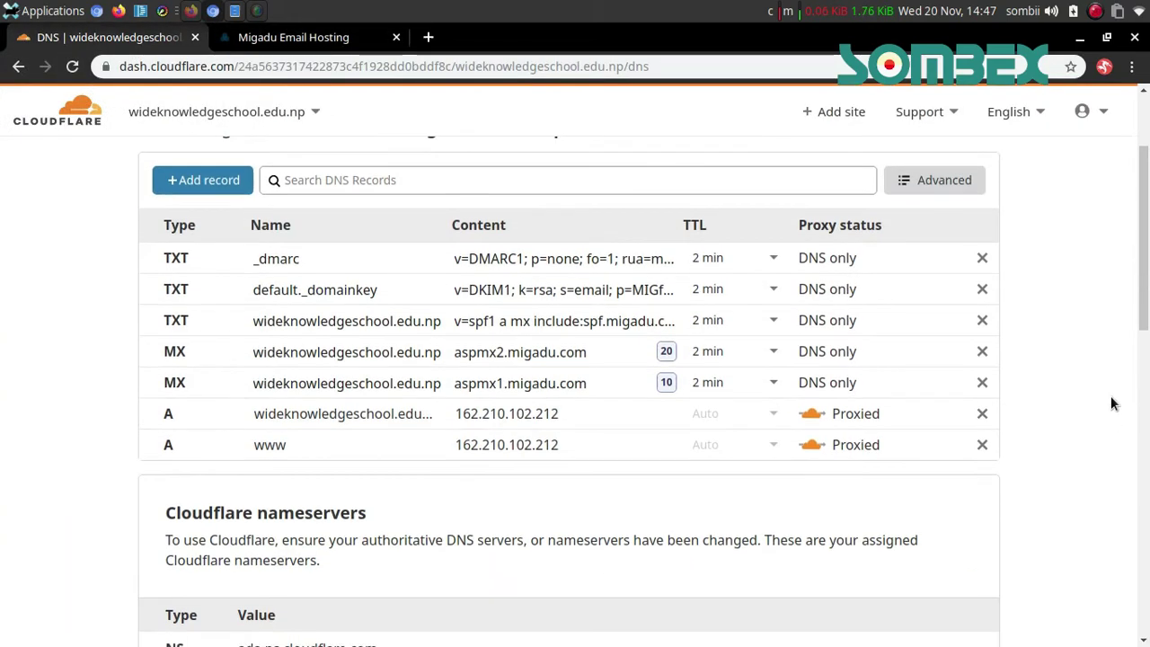
left_click(319, 36)
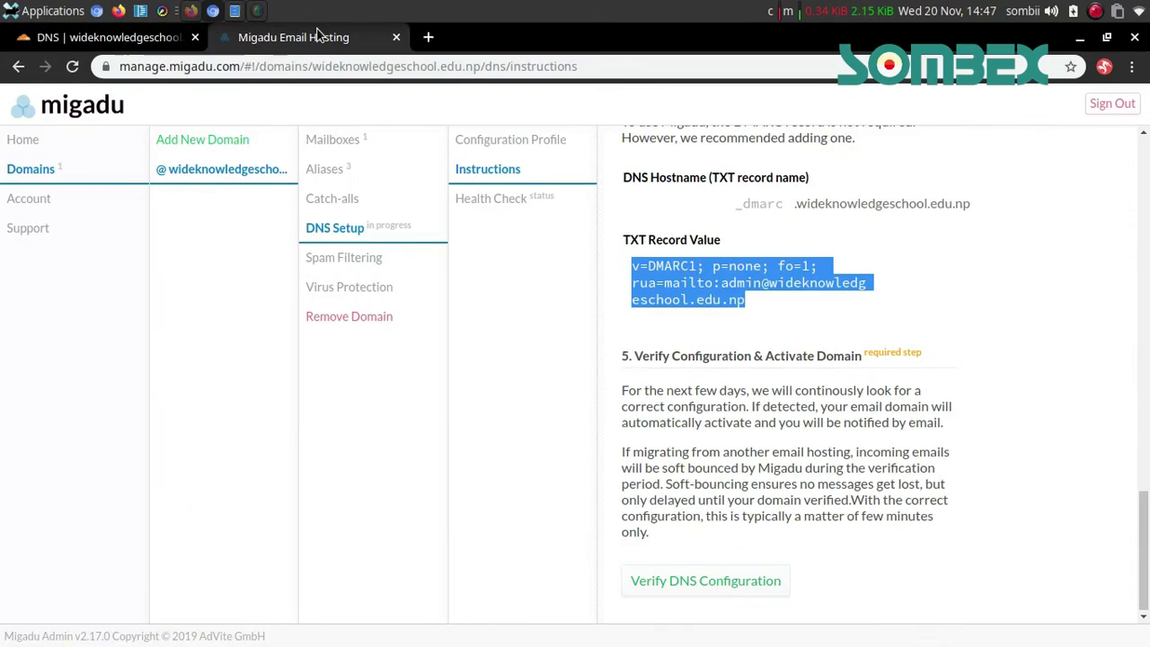
left_click(968, 430)
left_click(676, 593)
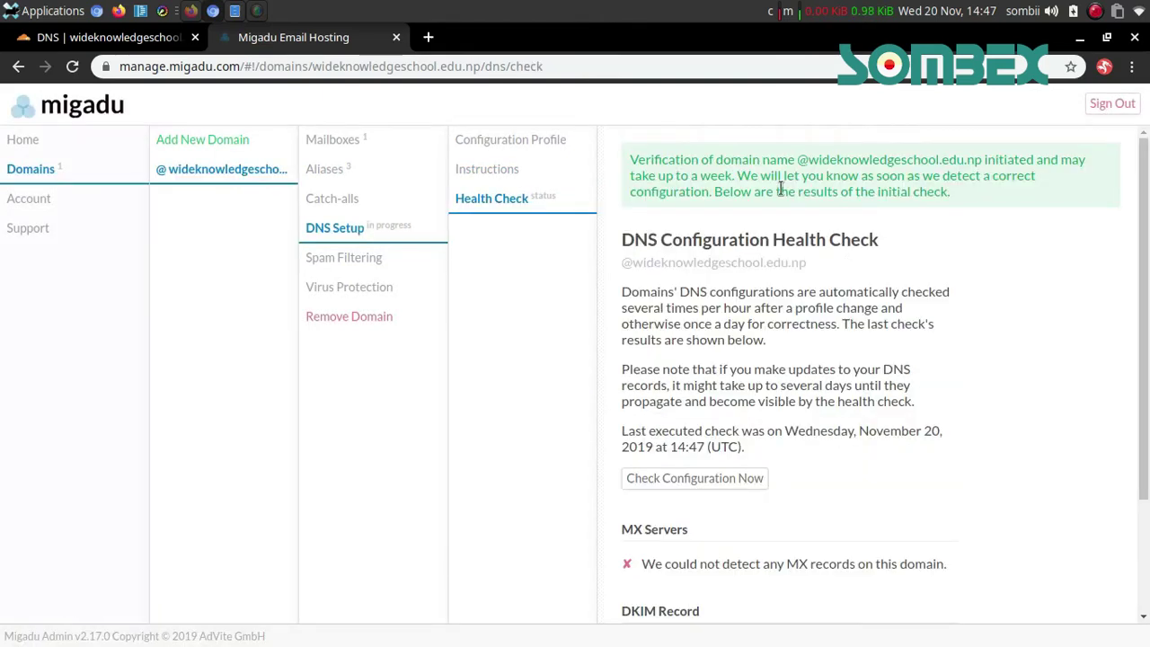
Review the refreshed health check, confirming MX servers, priorities and DKIM public key all pass
triple_click(780, 189)
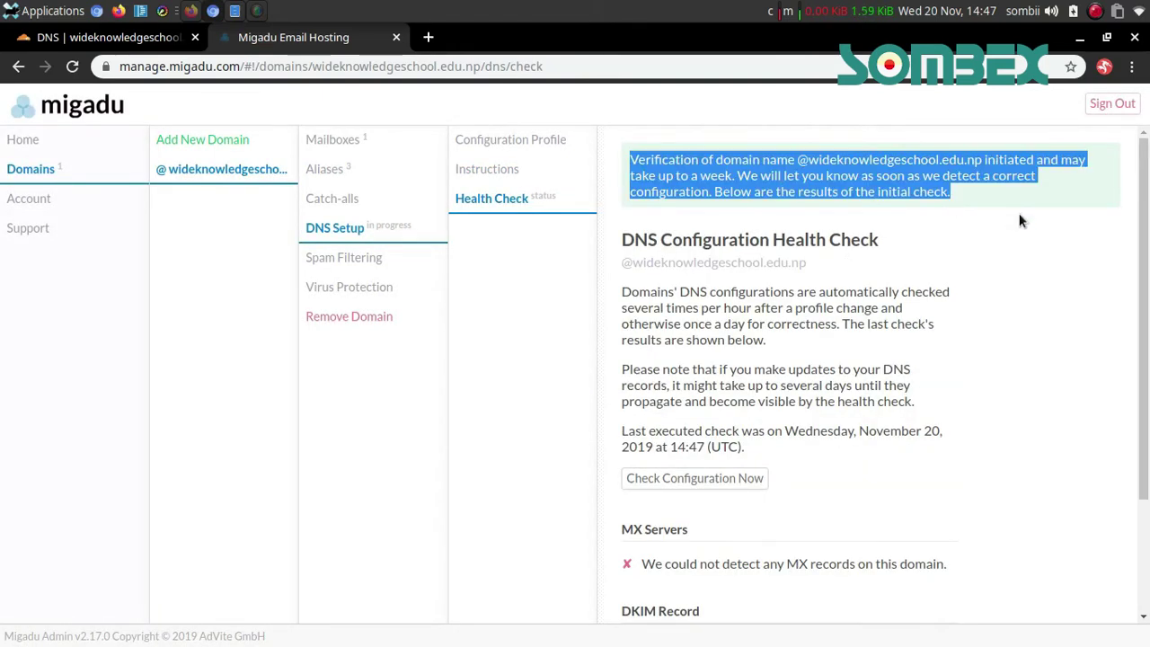
left_click(732, 180)
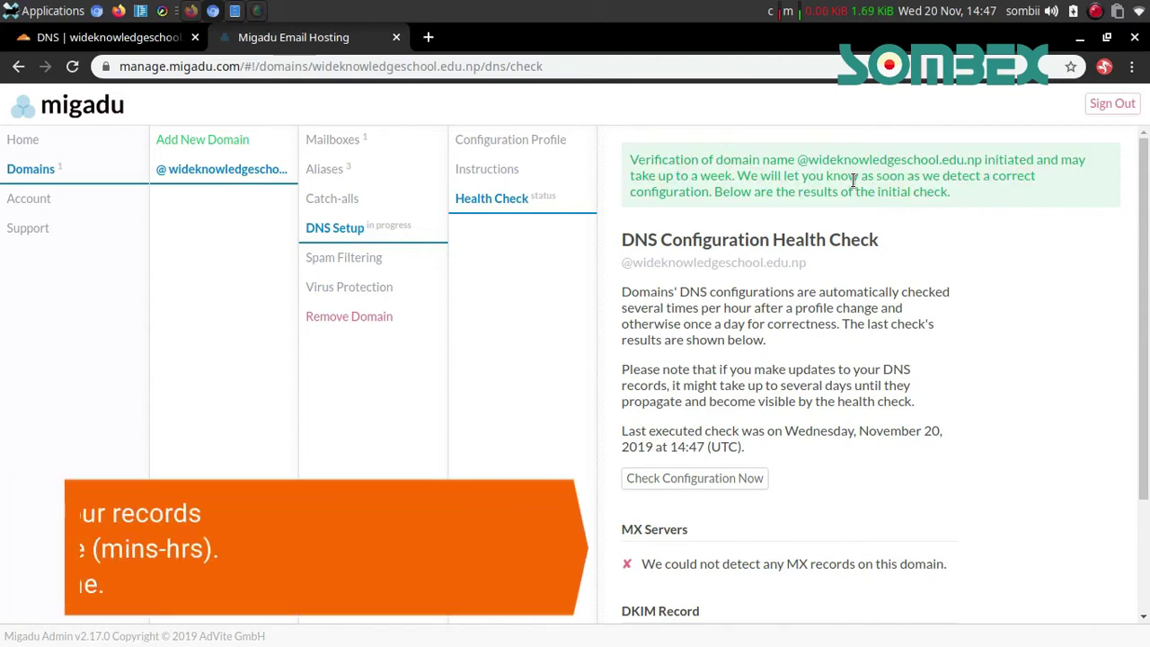
left_click_drag(725, 186, 866, 192)
left_click(901, 202)
scroll(924, 383, "down", 3)
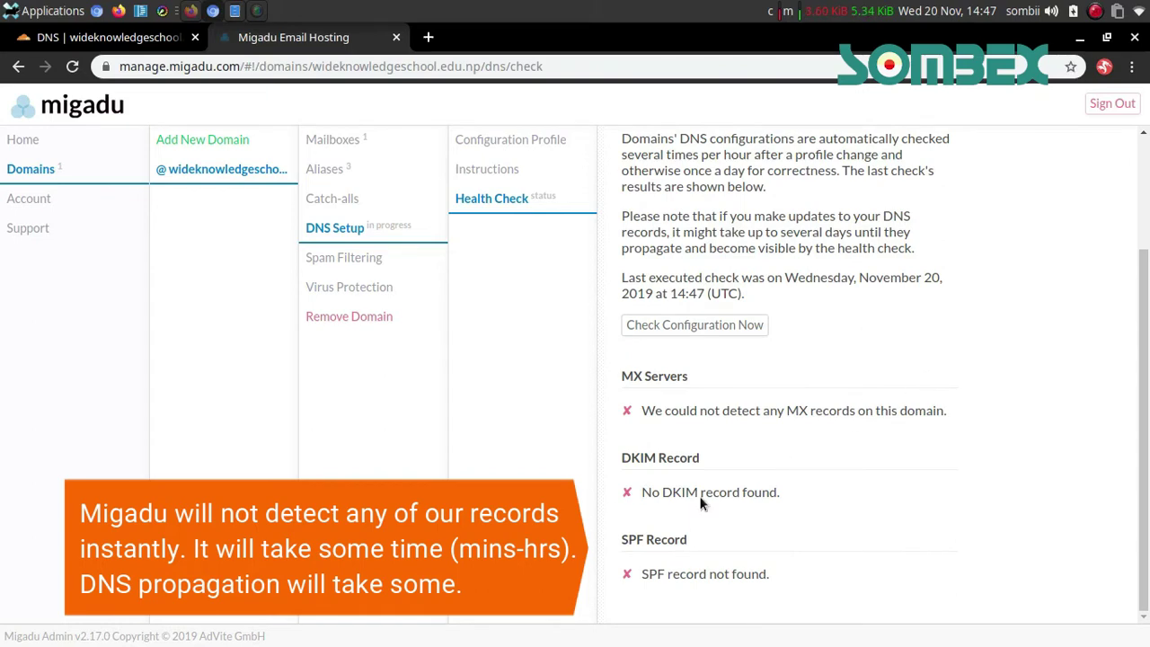
left_click(131, 43)
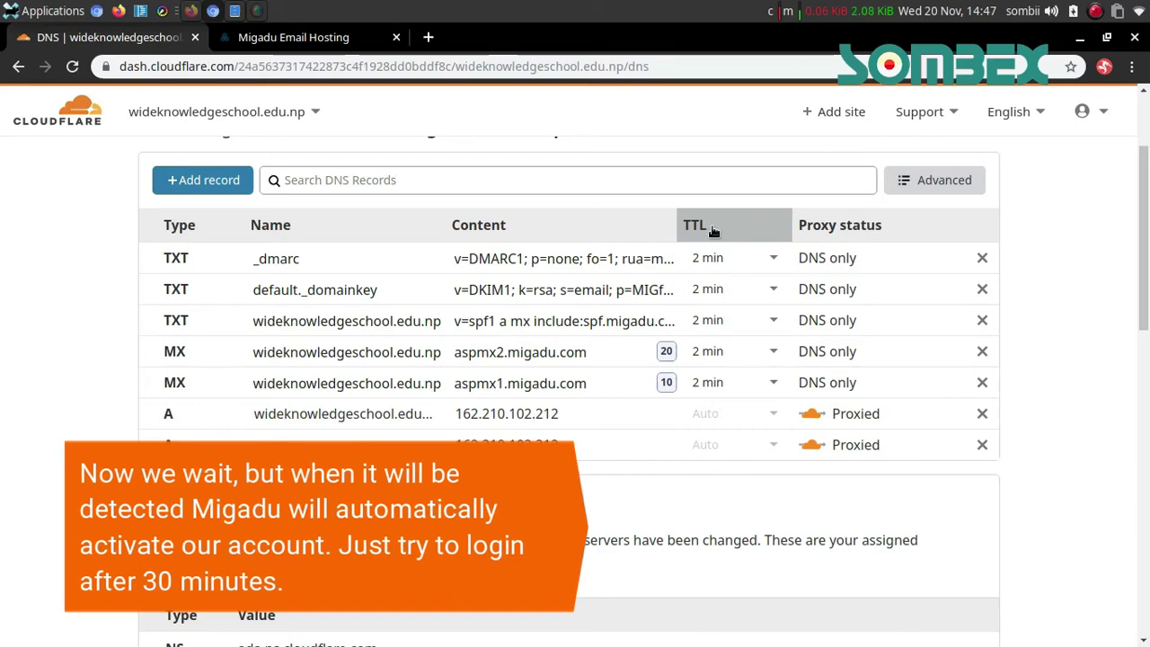
left_click(274, 39)
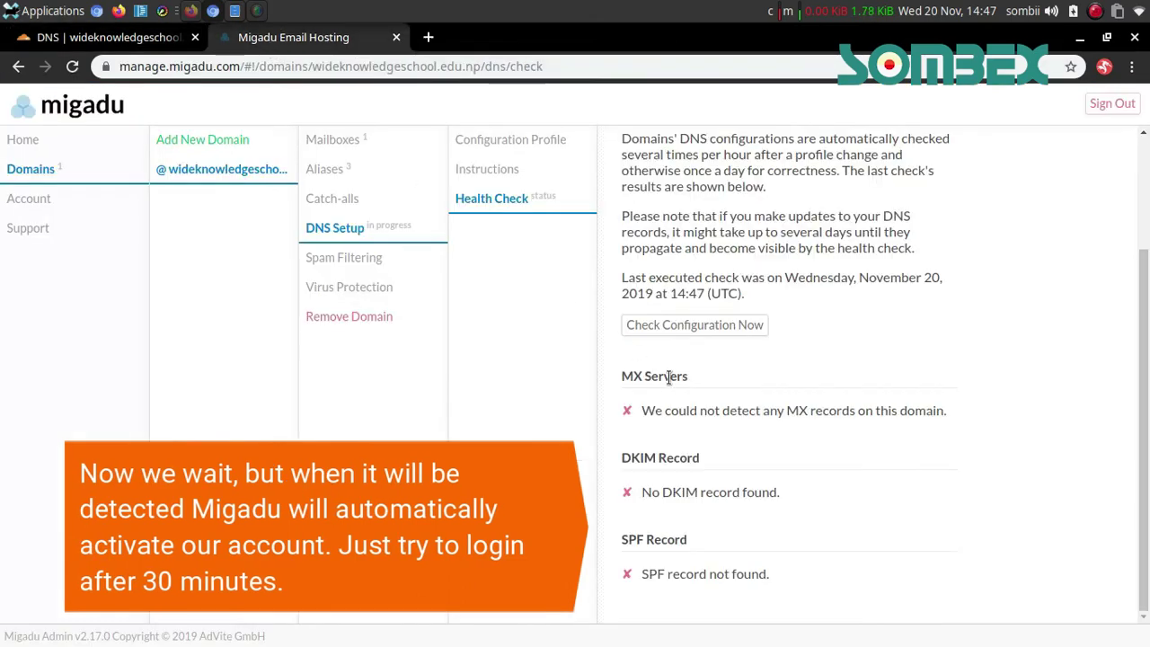
triple_click(691, 457)
scroll(904, 487, "up", 3)
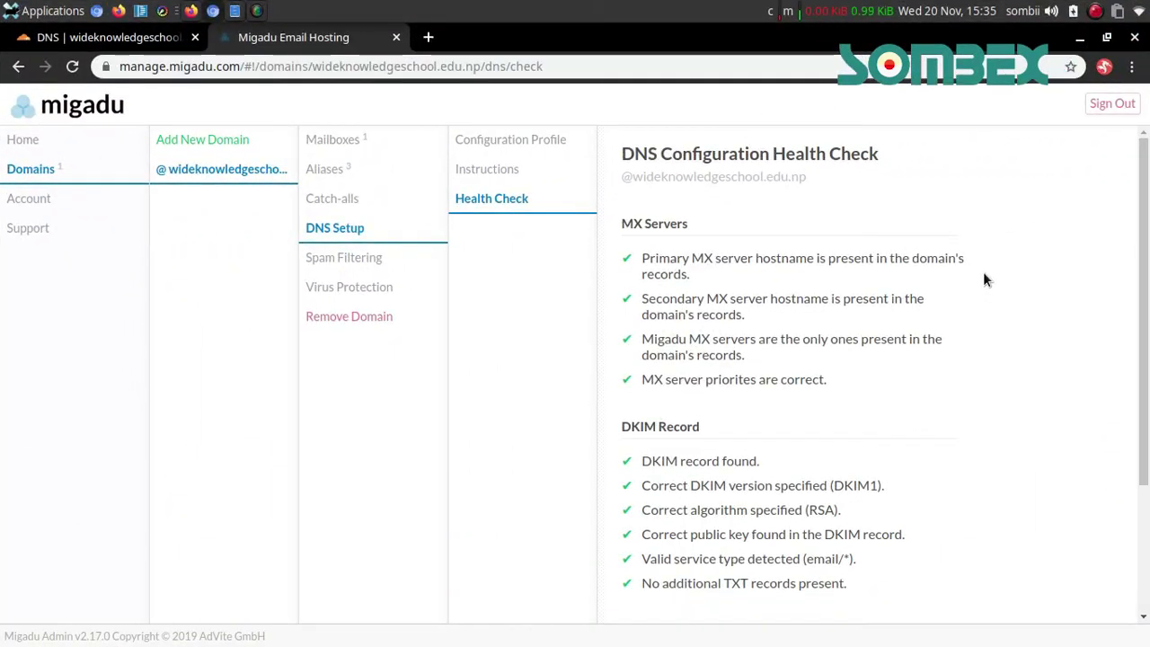
Review the Health Check results for the MX servers and SPF checks
double_click(813, 299)
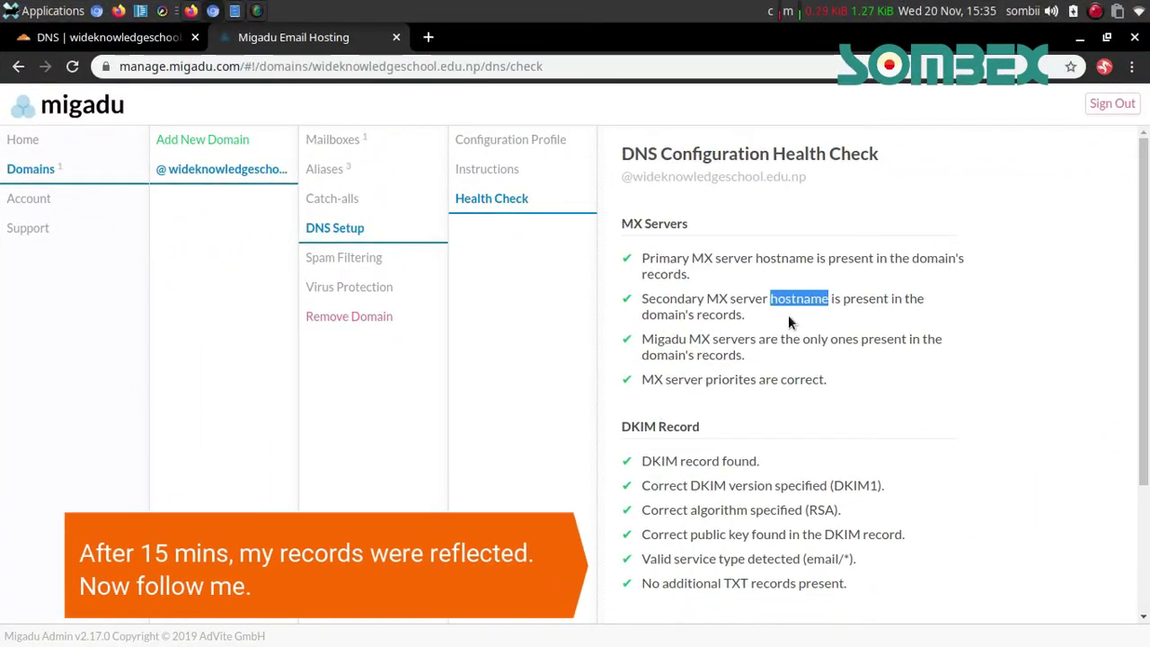
left_click(732, 205)
left_click_drag(636, 150, 688, 227)
left_click(684, 230)
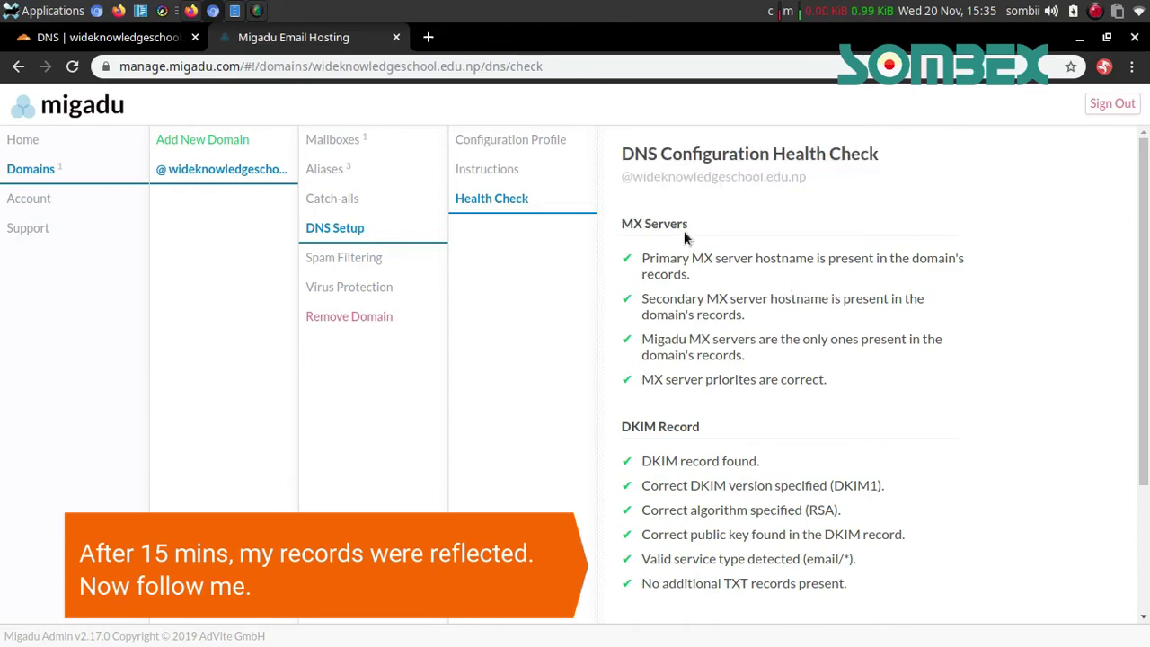
triple_click(684, 230)
left_click(742, 265)
scroll(1146, 248, "down", 3)
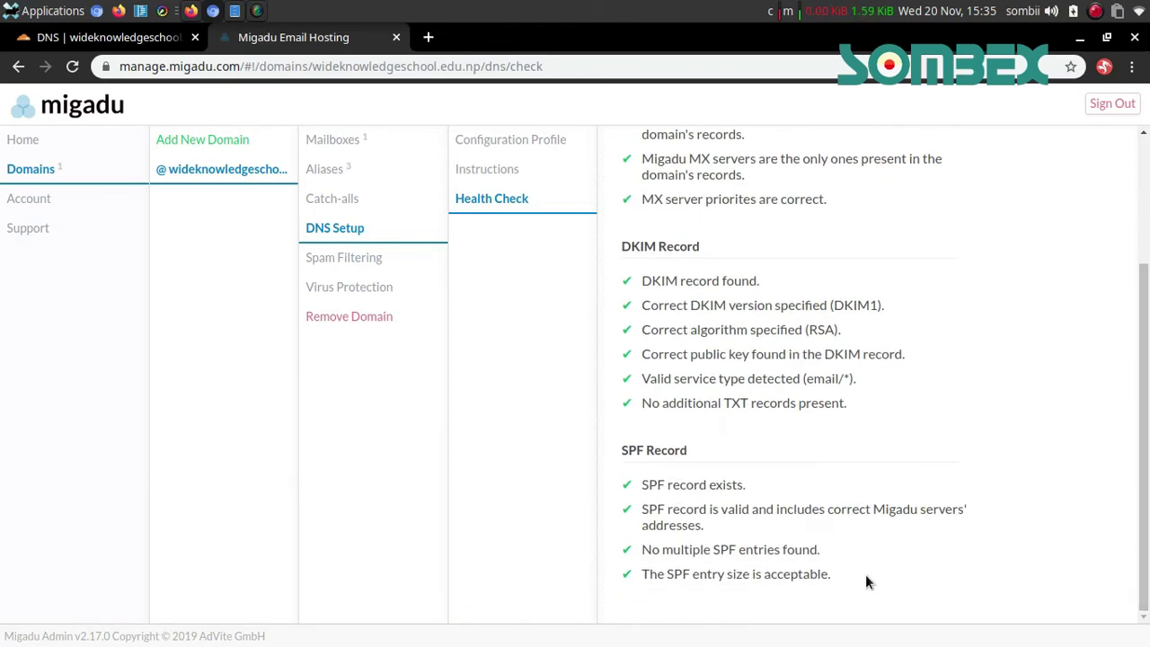
left_click_drag(834, 585, 629, 108)
left_click(1000, 321)
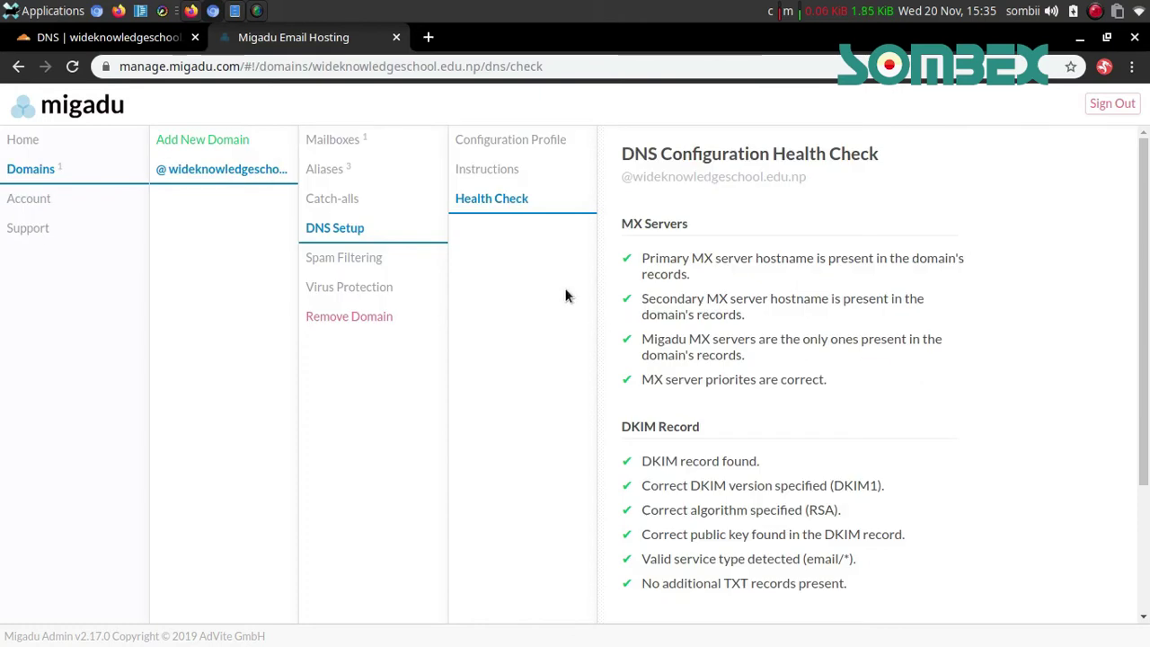
Read the DNS Instructions notice saying wideknowledgeschool.edu.np is already active
left_click(493, 182)
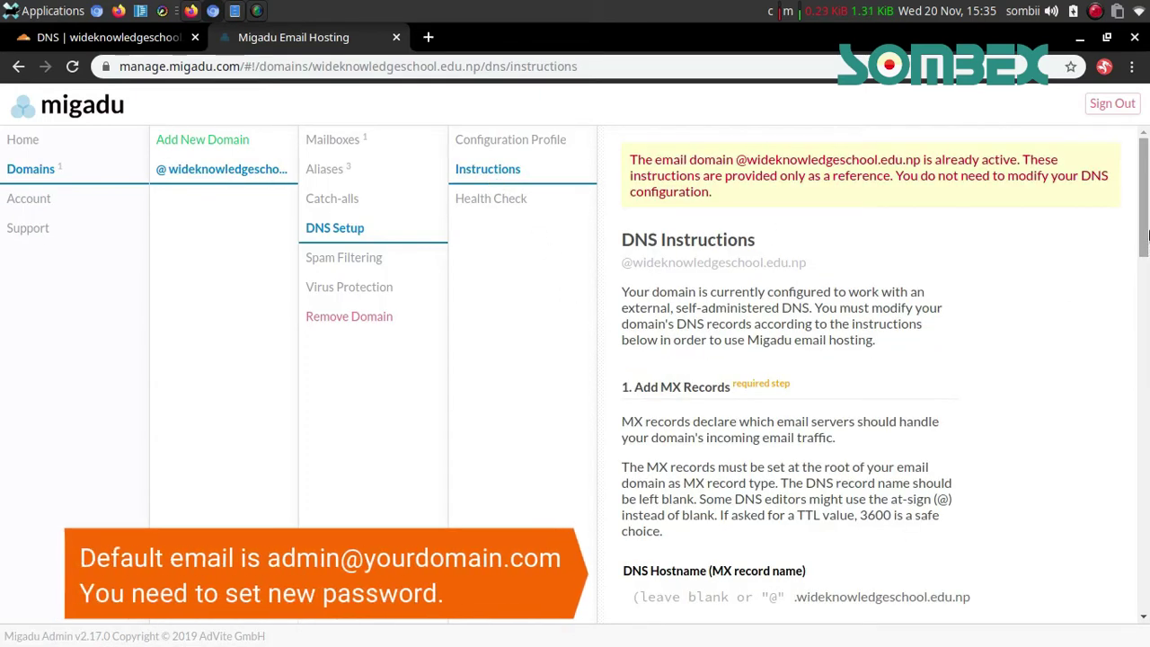
scroll(1147, 240, "down", 1)
scroll(1147, 239, "up", 1)
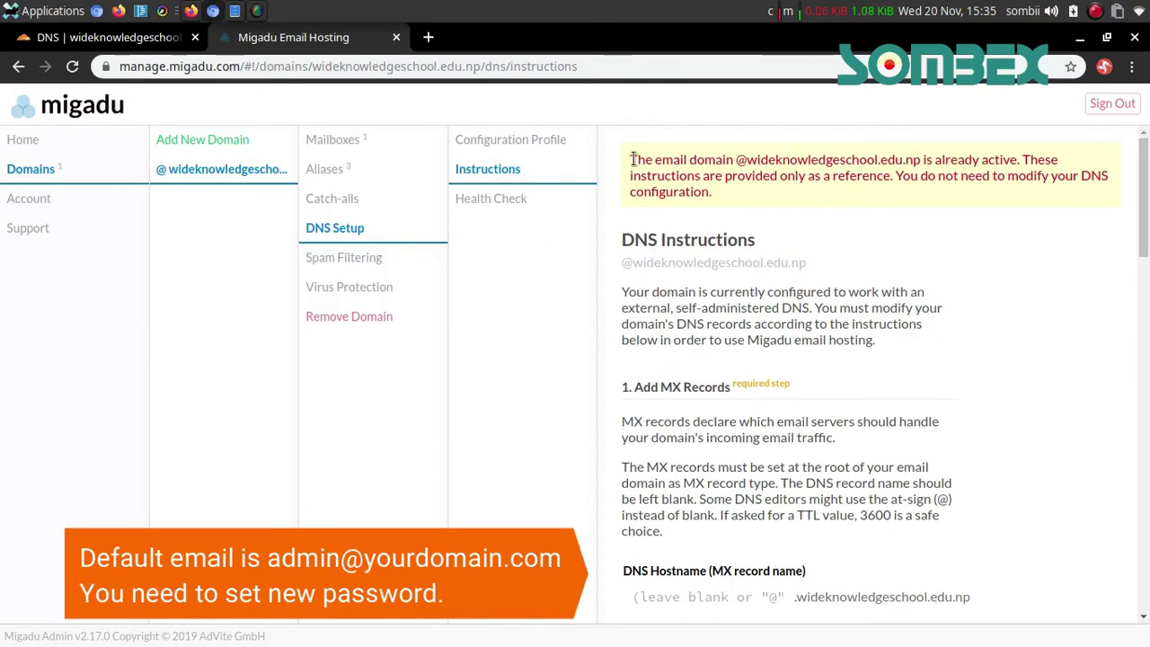
left_click_drag(632, 159, 794, 203)
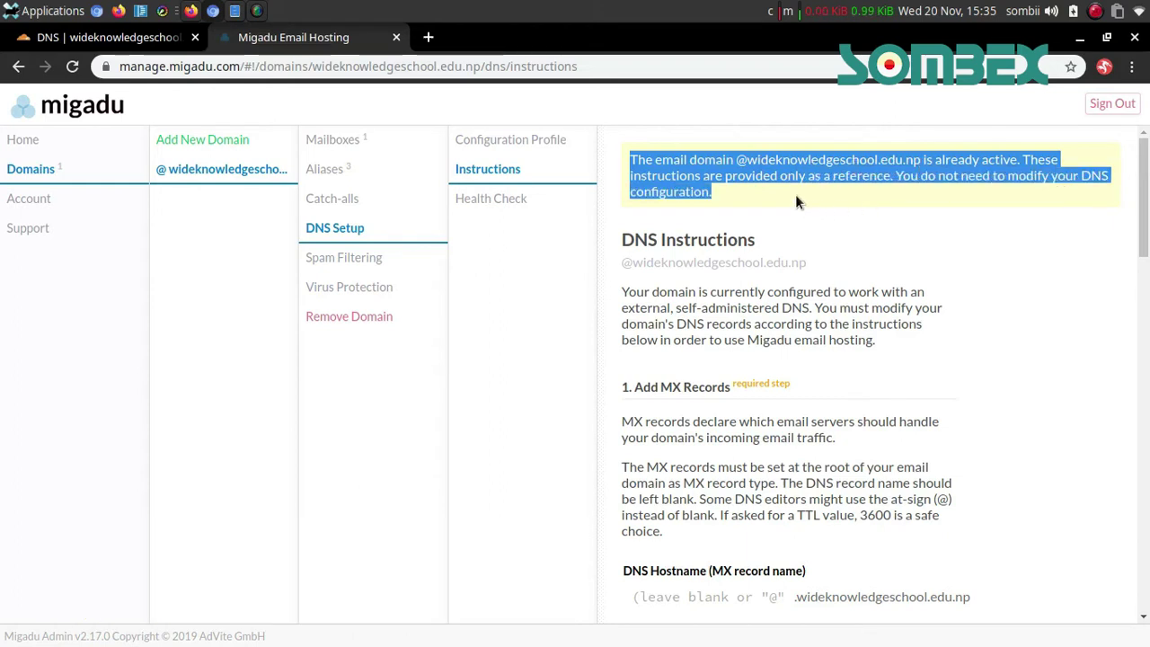
left_click(835, 212)
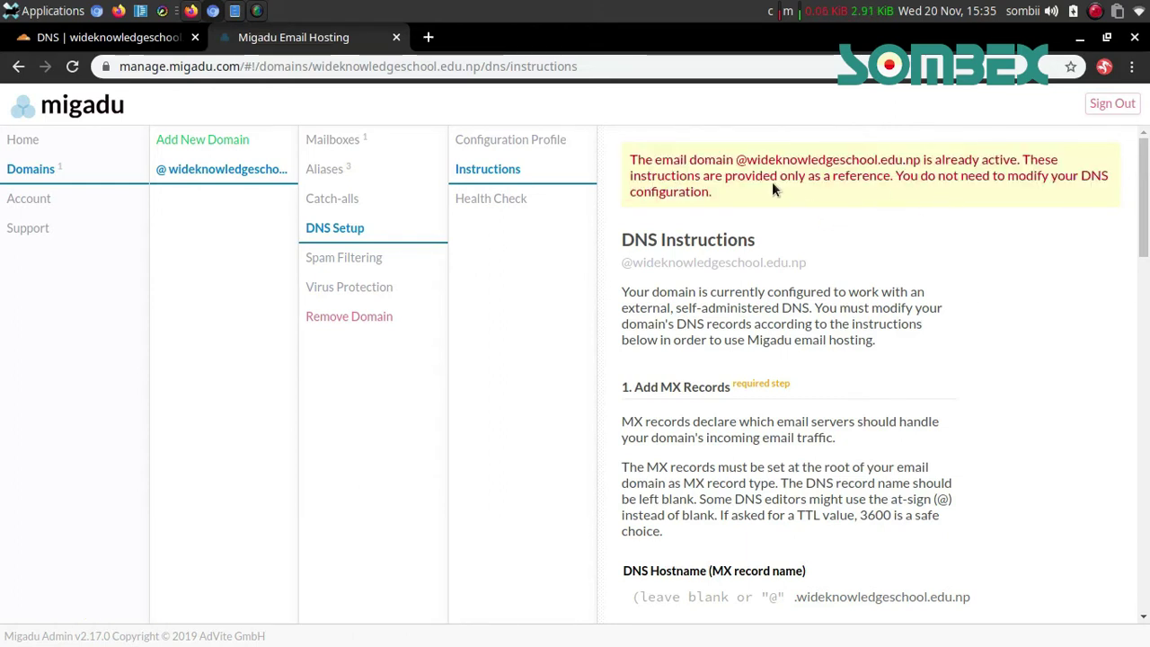
left_click_drag(895, 175, 1003, 175)
Go to the domain's mailboxes and open the Administrator mailbox settings
left_click(946, 213)
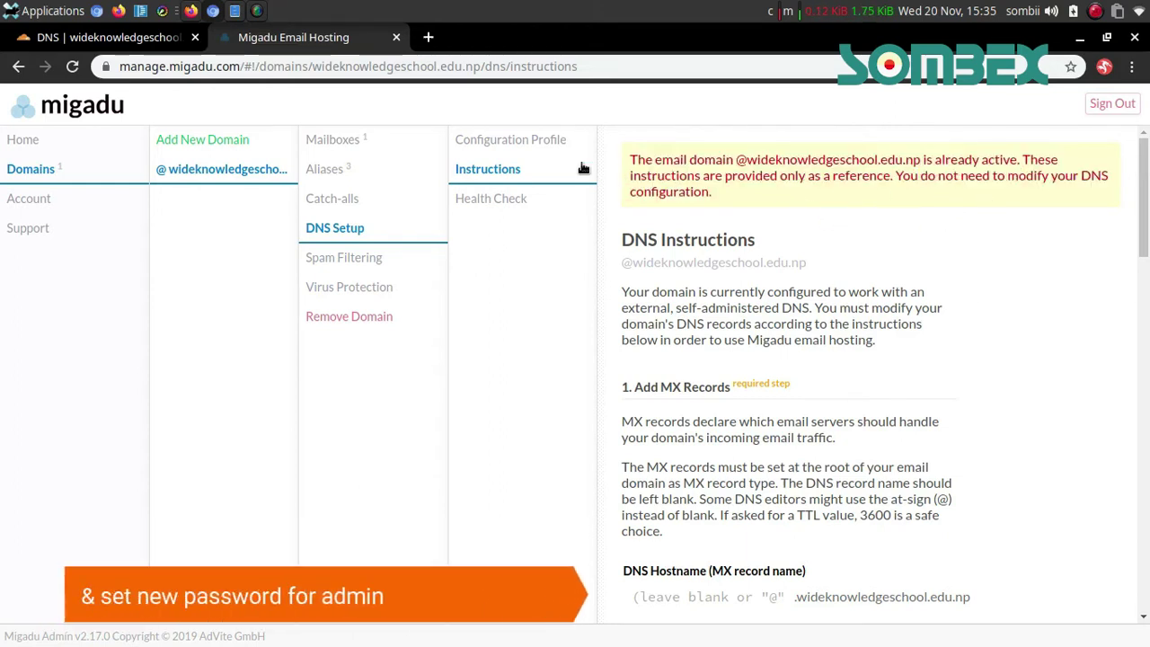
left_click(346, 147)
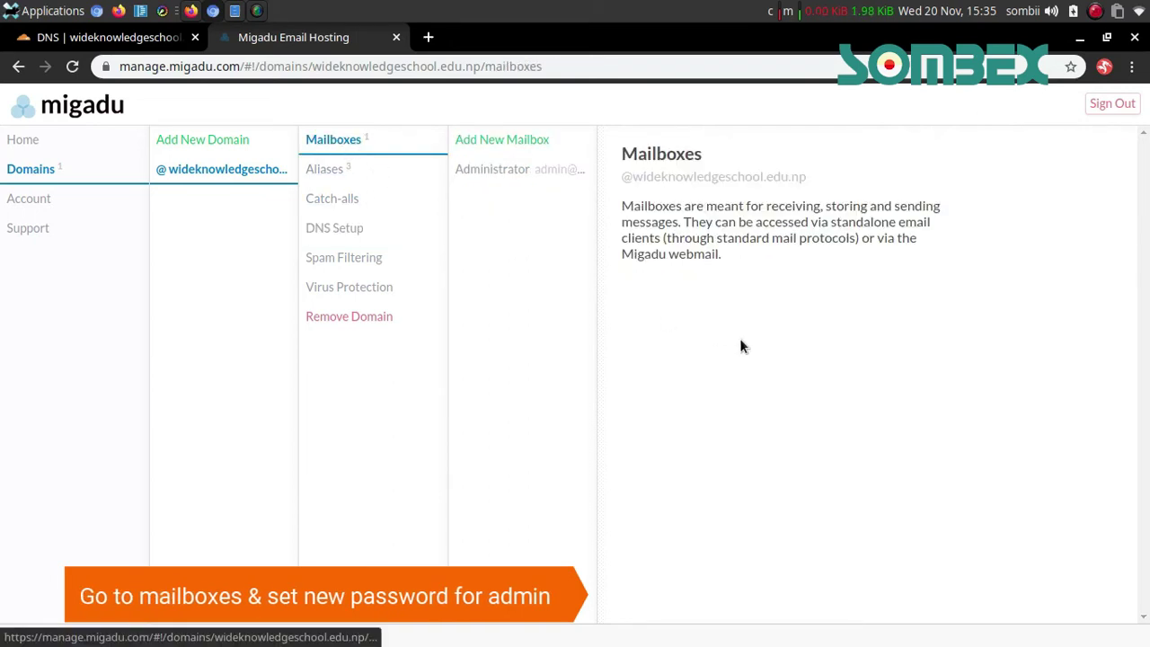
left_click(555, 175)
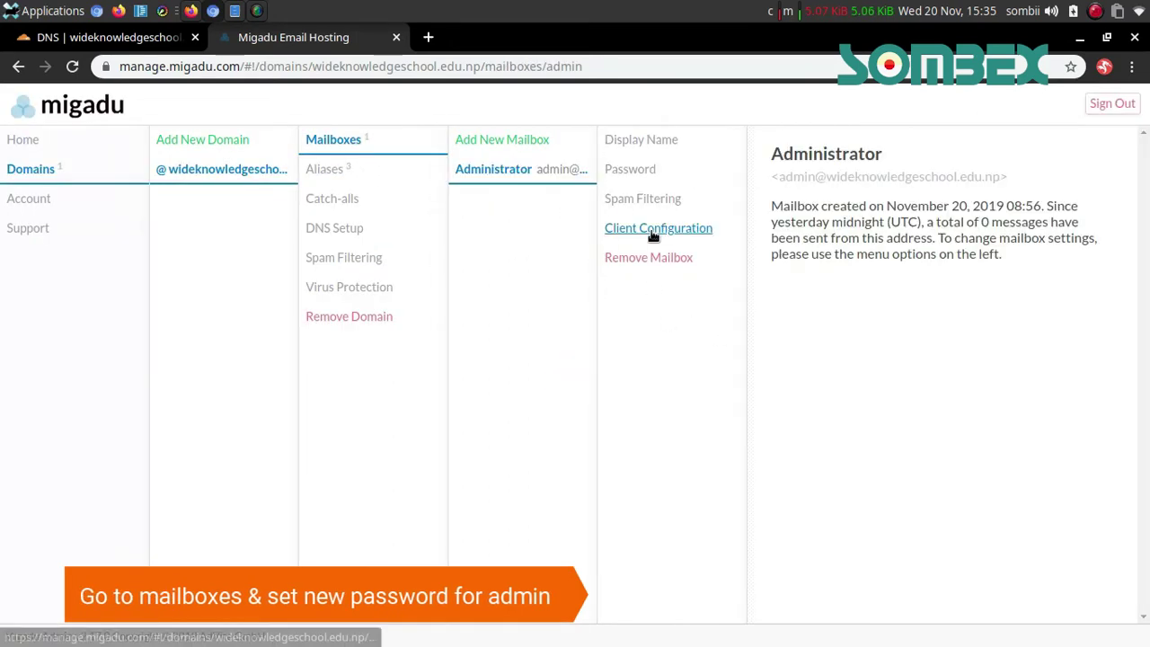
left_click(656, 143)
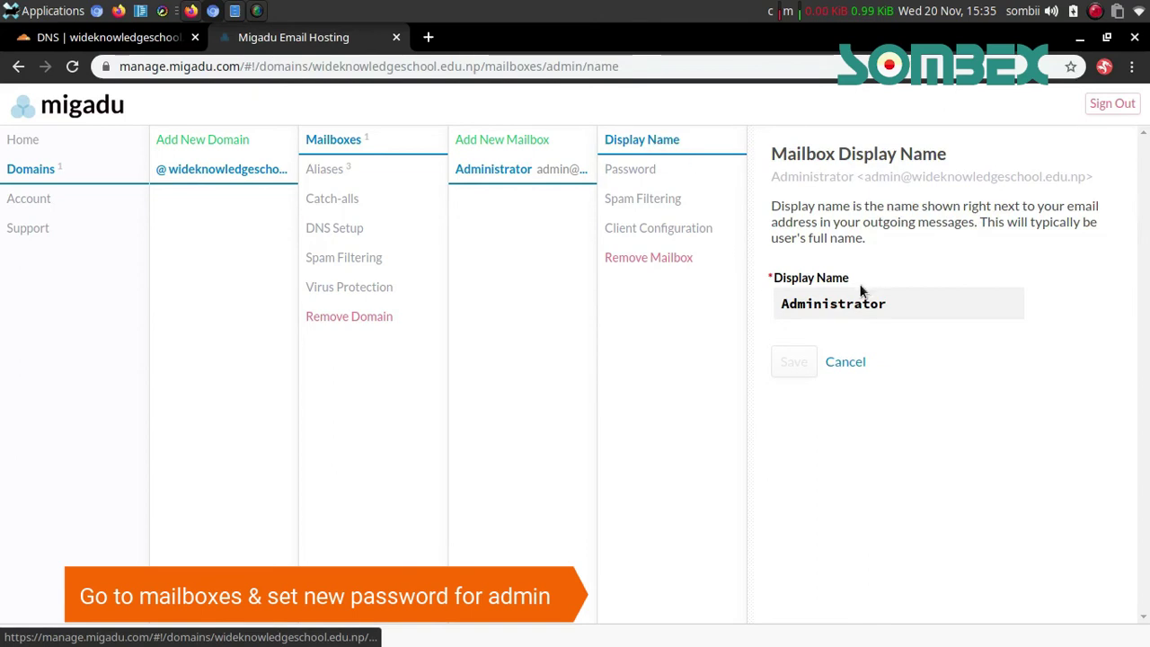
double_click(898, 304)
Enter and confirm a new Administrator mailbox password, then save it
left_click(640, 168)
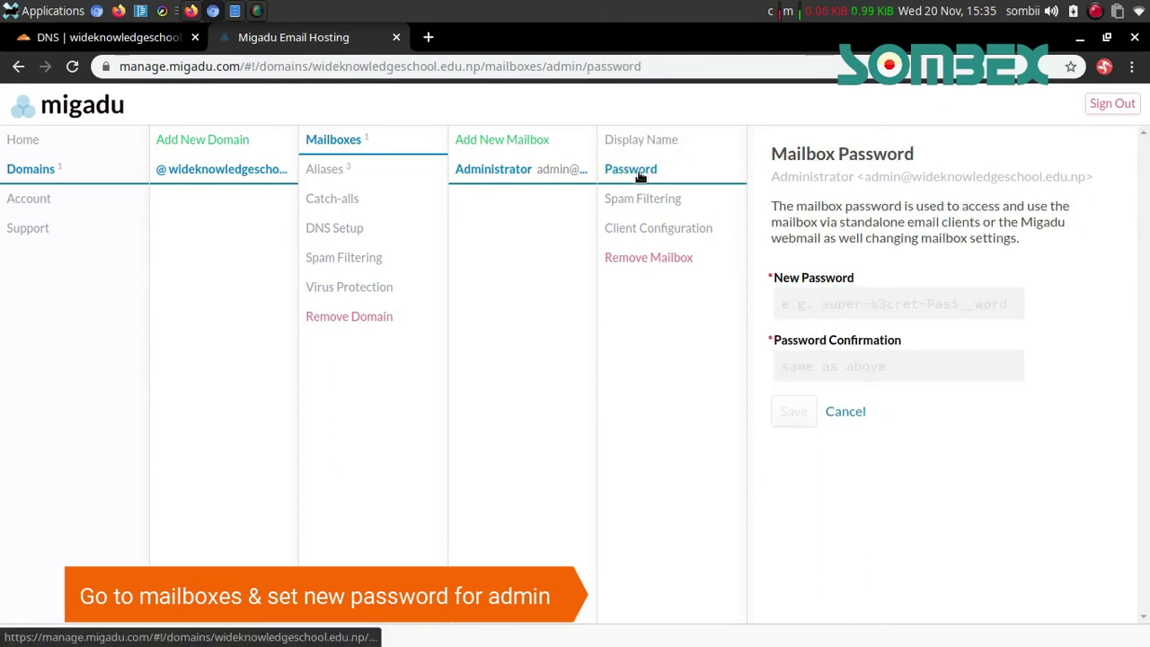
left_click(830, 305)
left_click(949, 246)
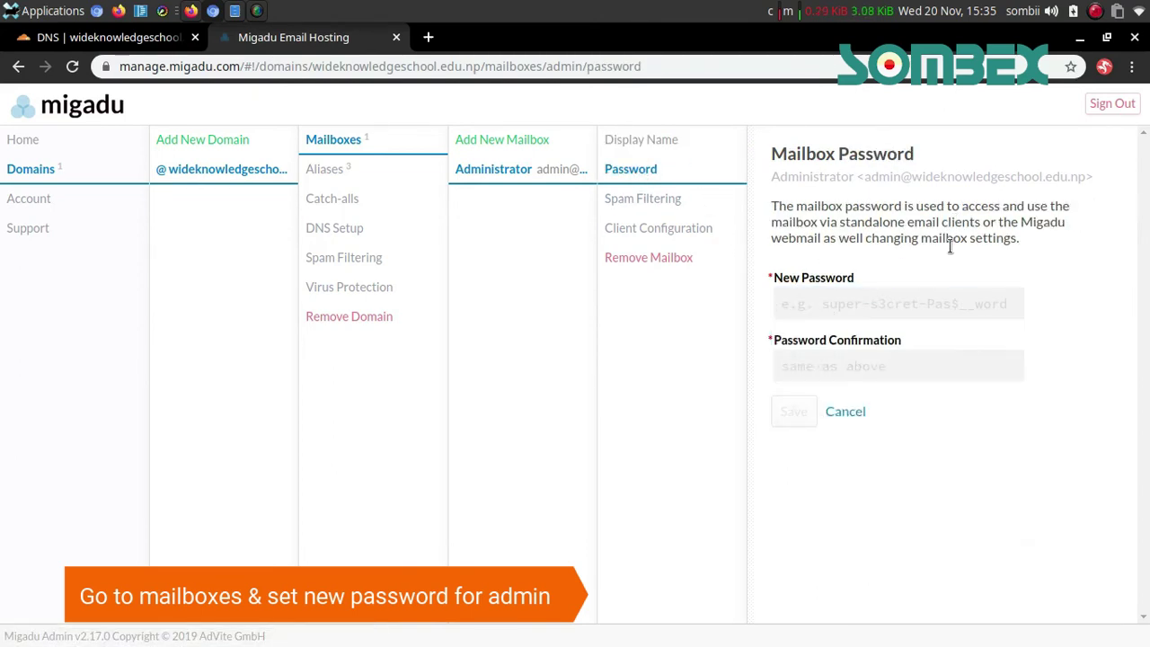
left_click(874, 306)
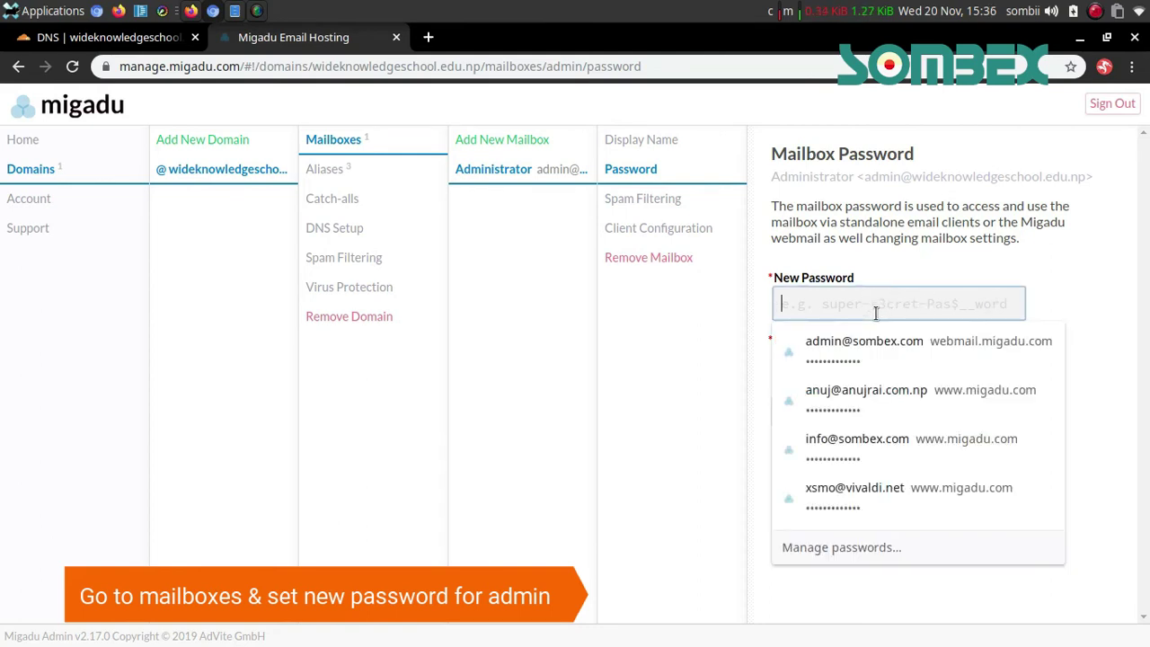
type("*****")
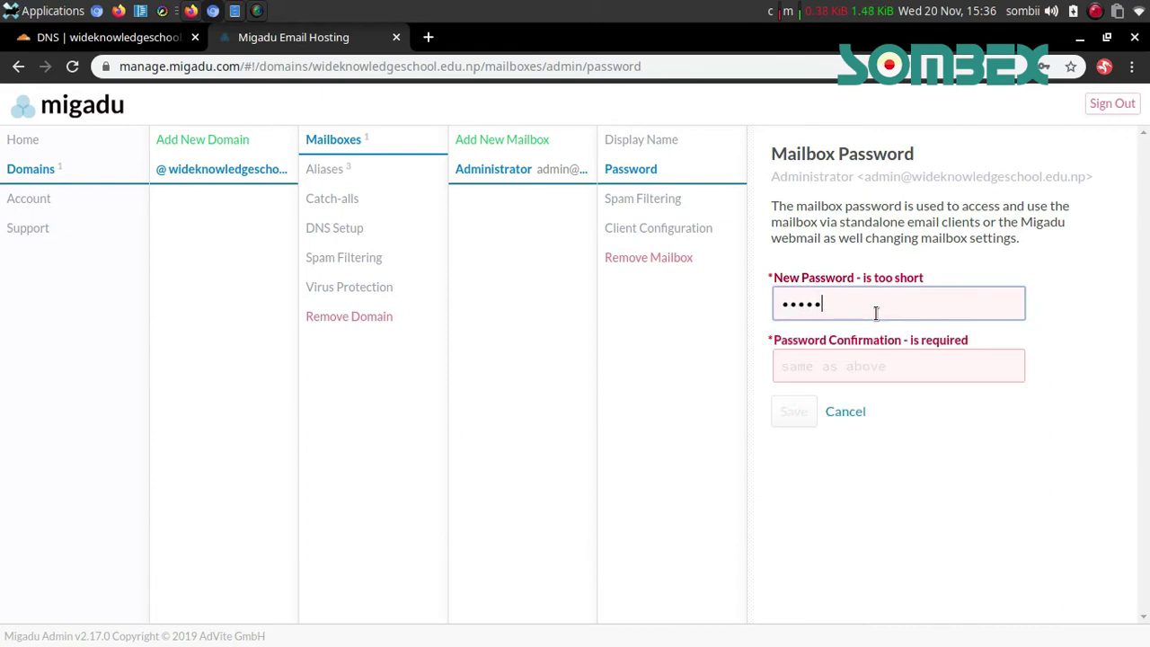
type("**")
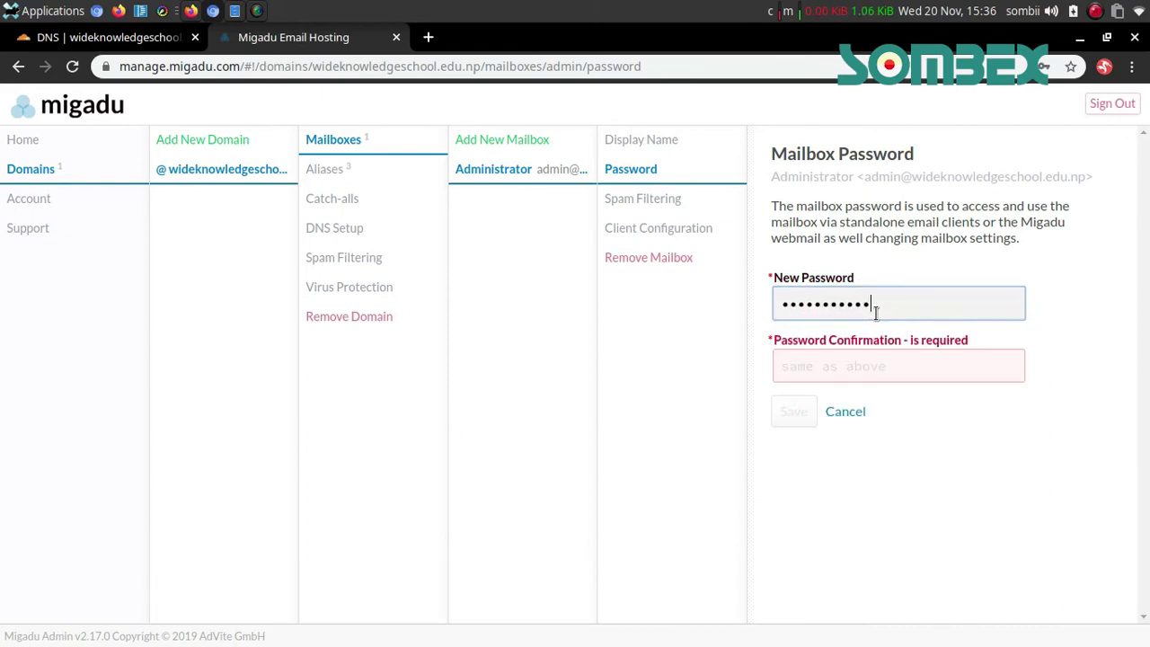
type("******")
key("Tab")
type("**")
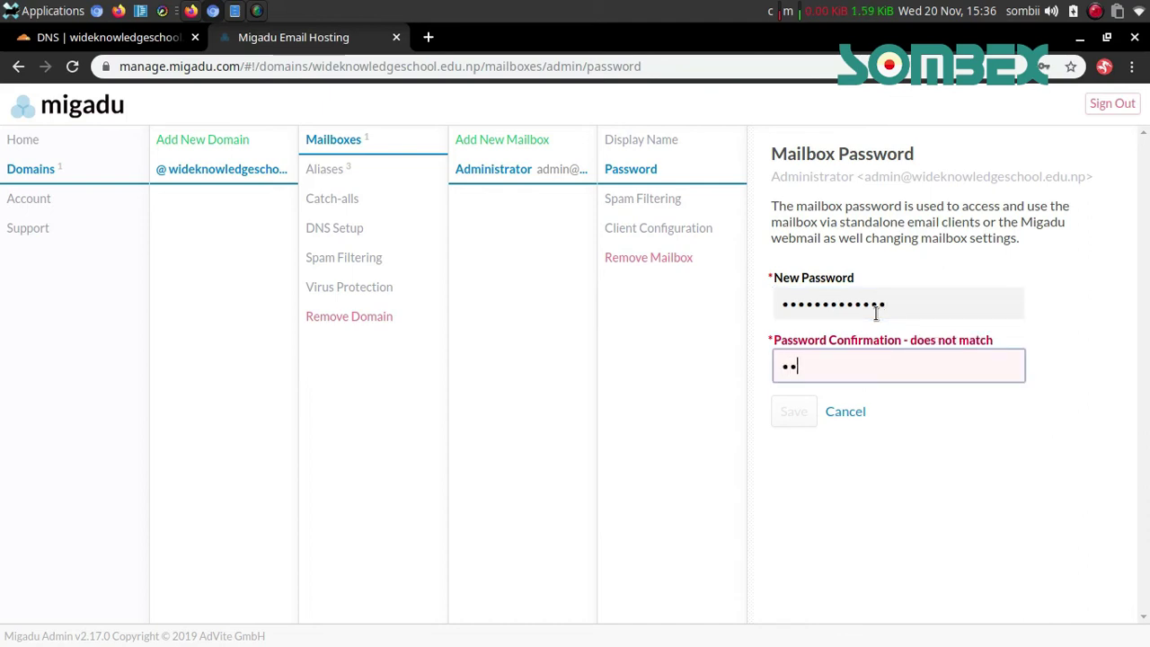
type("**********")
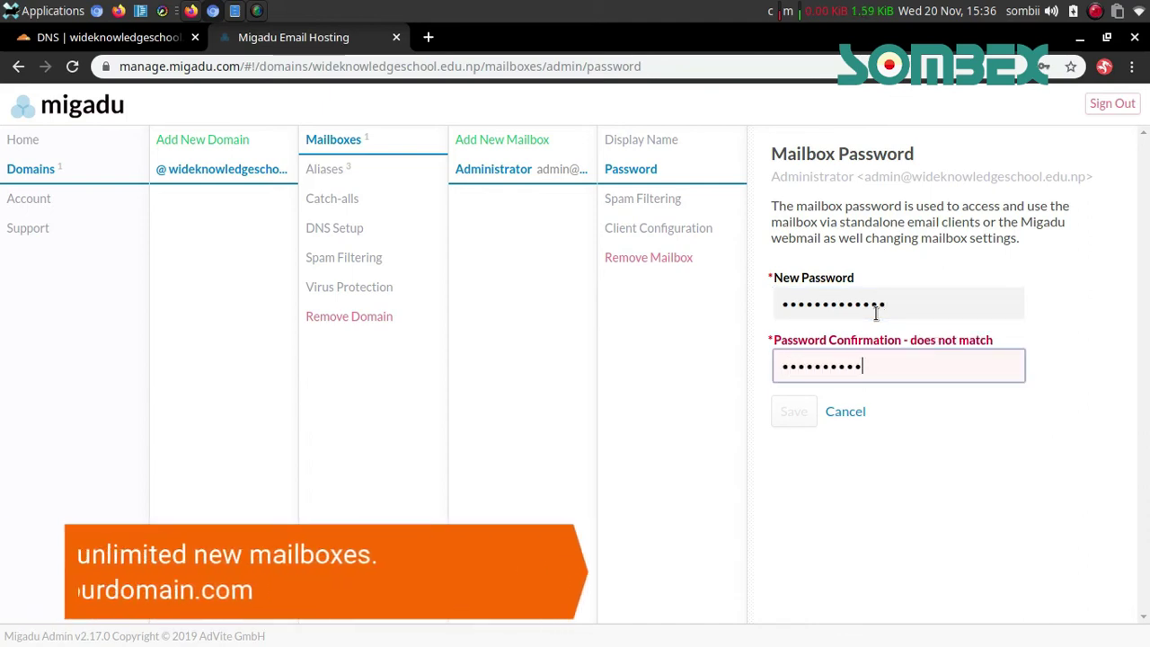
type("**")
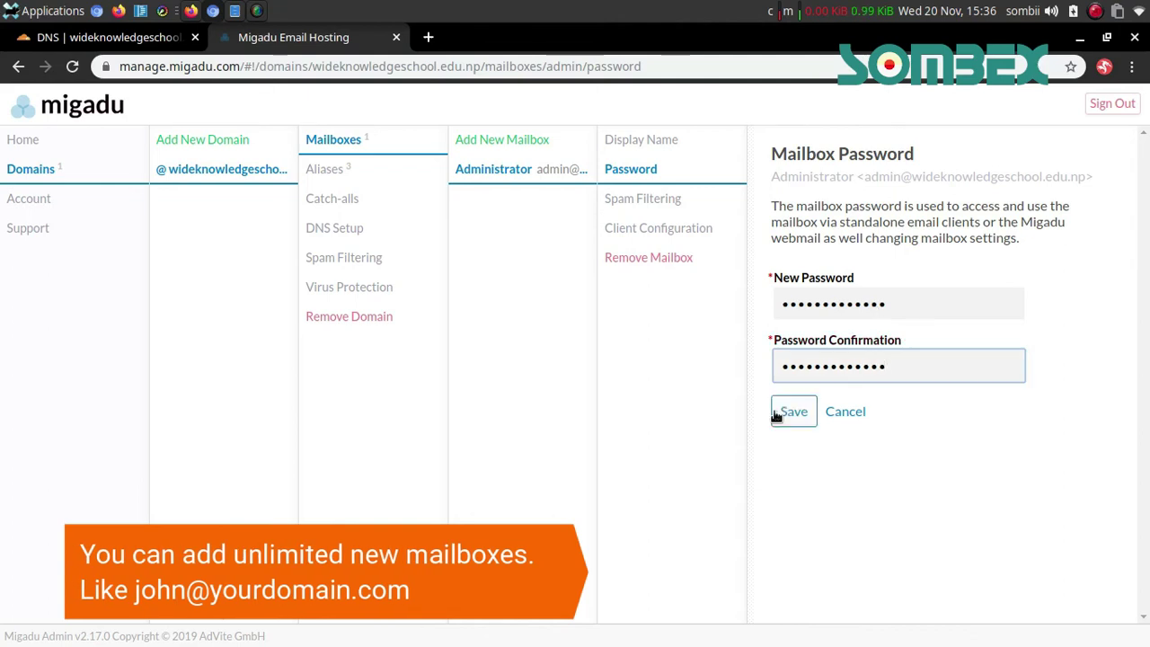
left_click(786, 412)
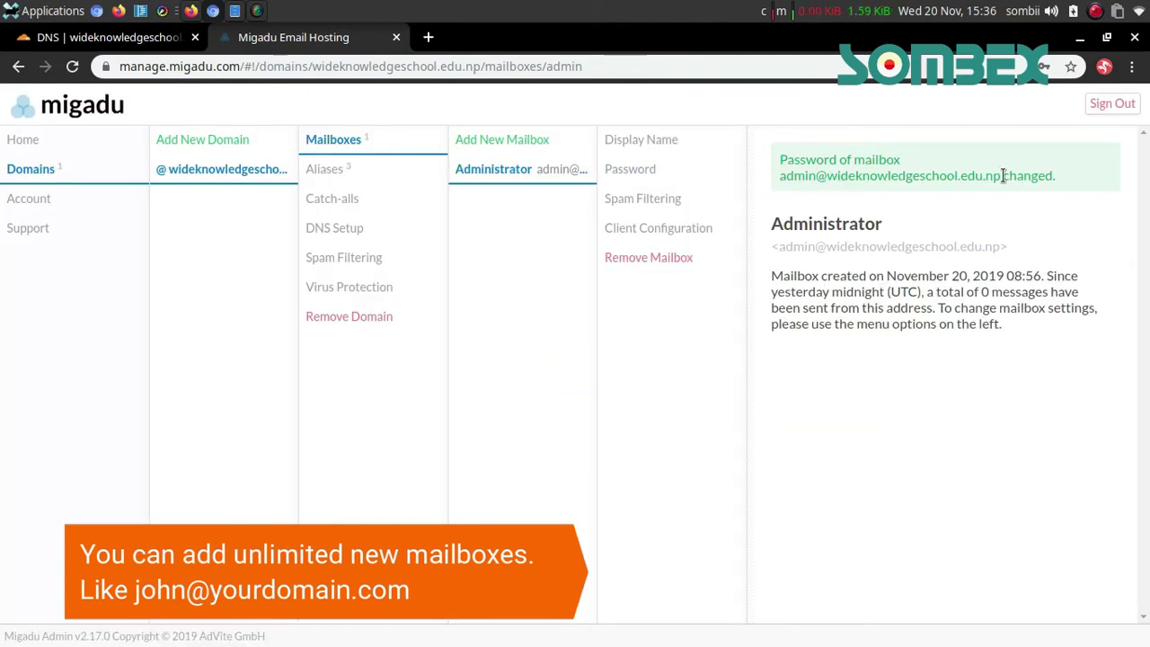
Start a new mailbox with the trial address 'jo'
left_click_drag(998, 175, 792, 176)
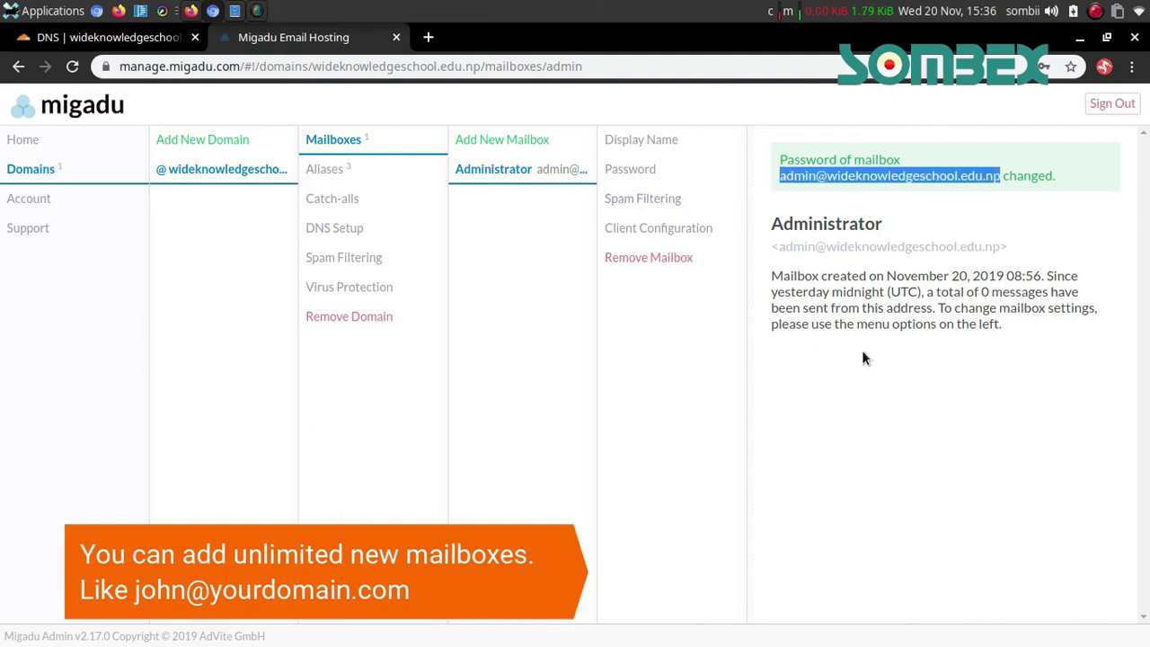
left_click(703, 277)
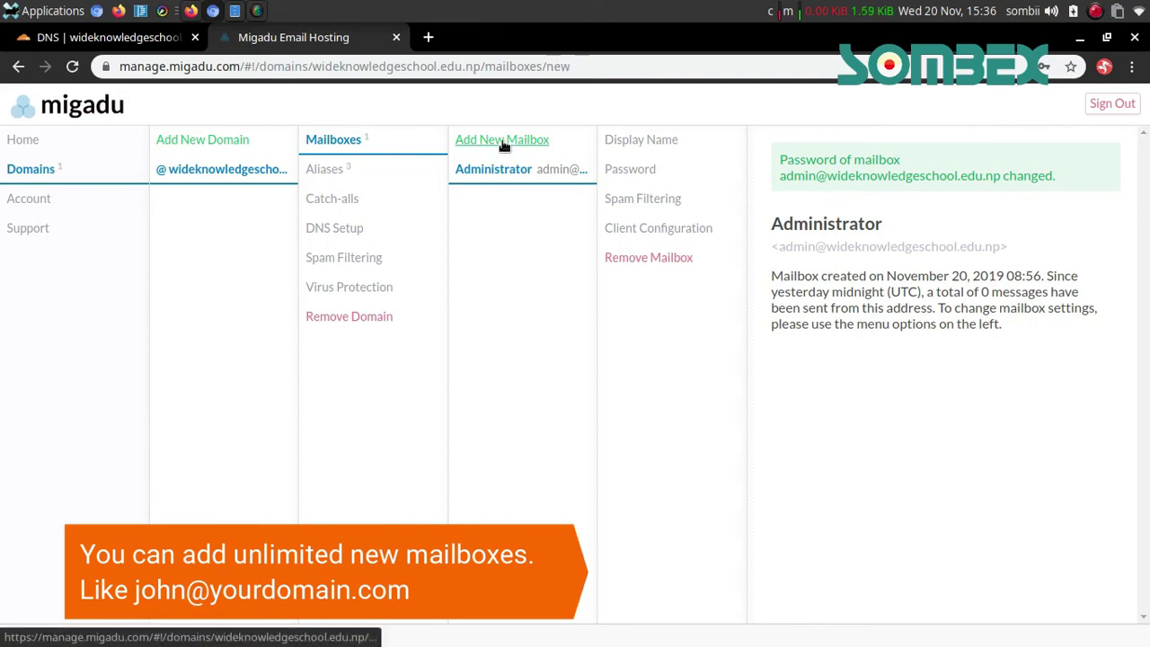
left_click(502, 144)
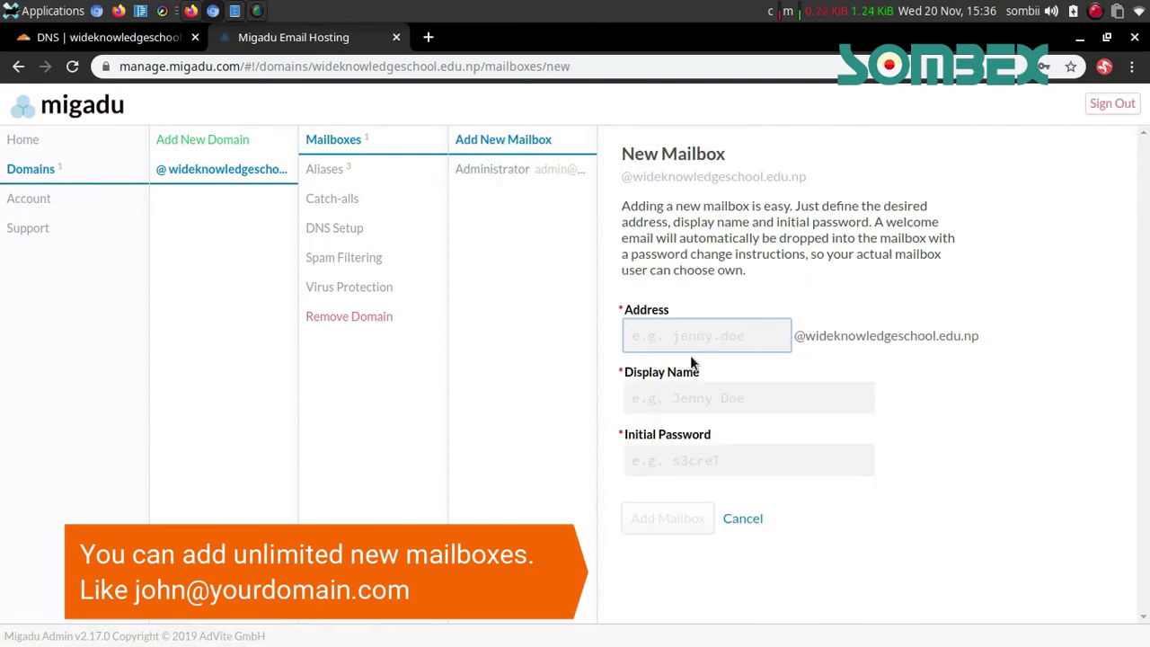
type("john")
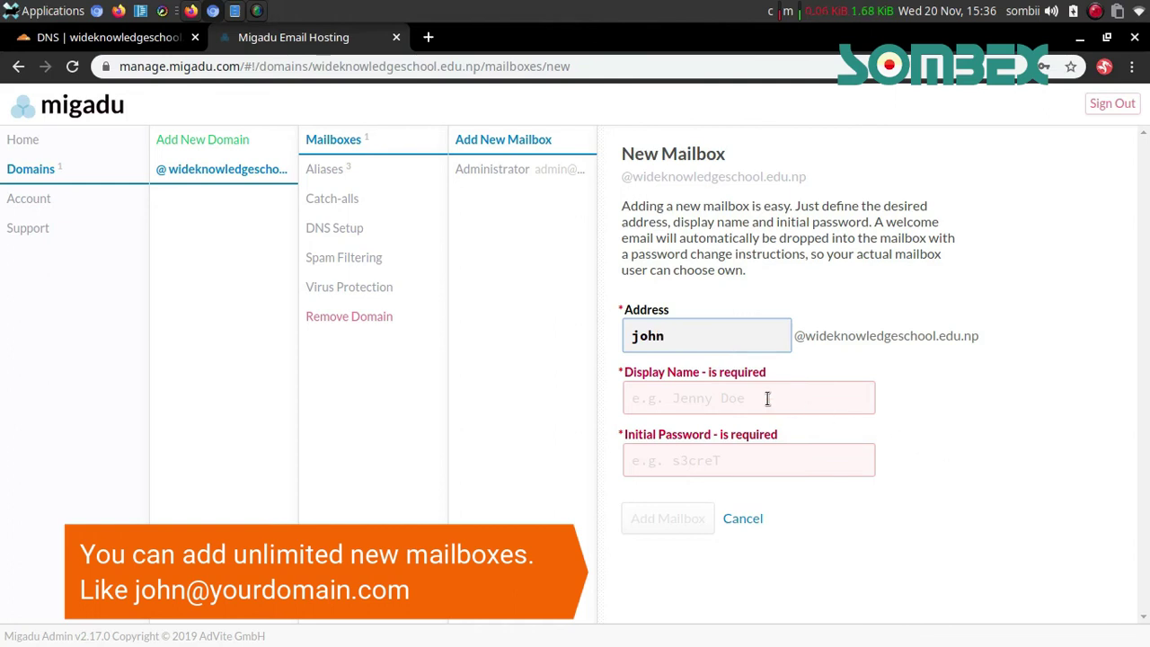
Fill display name 'asd' and a sample initial password, then abandon the form for Mailboxes
left_click(767, 398)
type("asd")
left_click(677, 461)
type("asd")
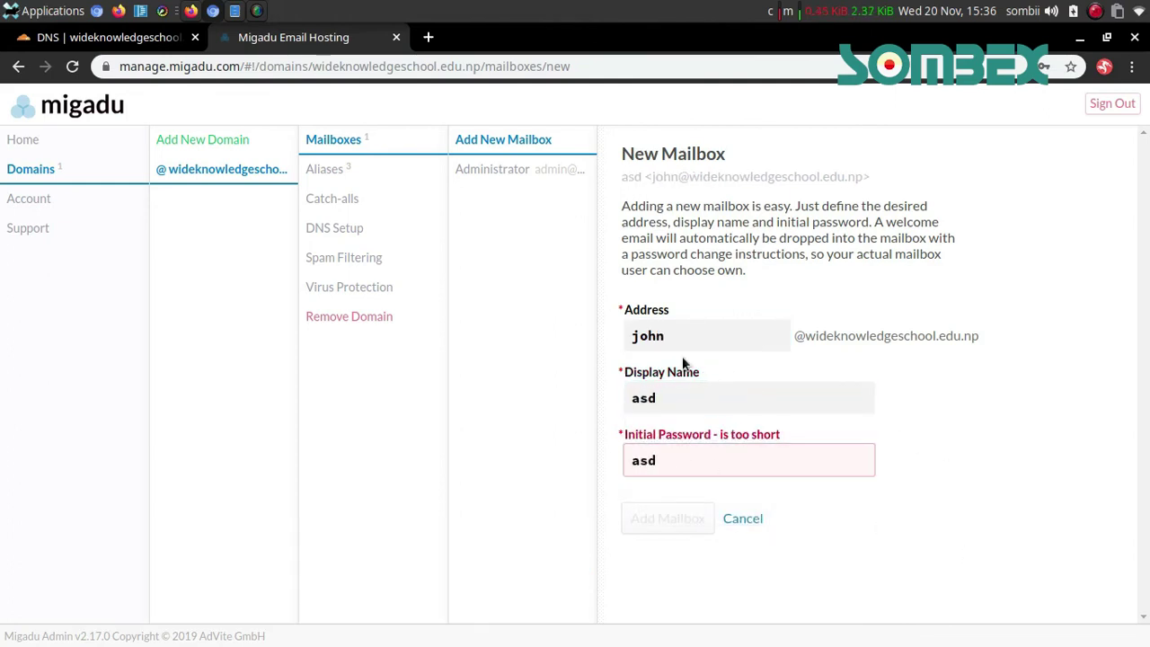
left_click(727, 521)
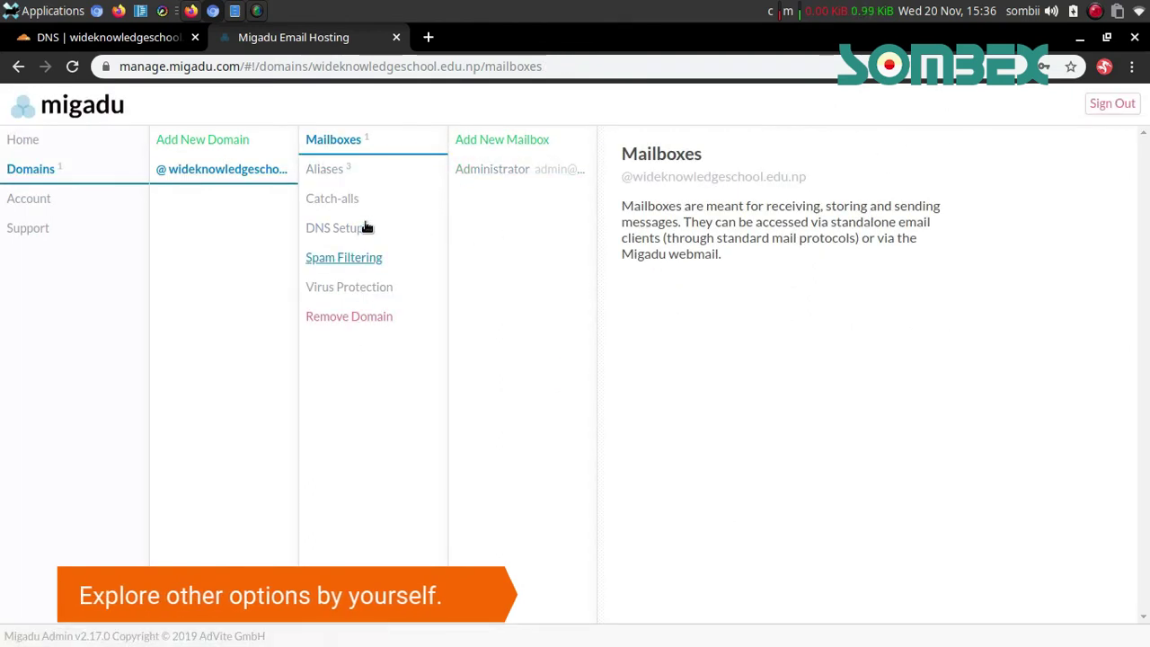
Look over the domain's Aliases, Catch-alls and DNS setup pages, returning to Mailboxes
left_click(333, 169)
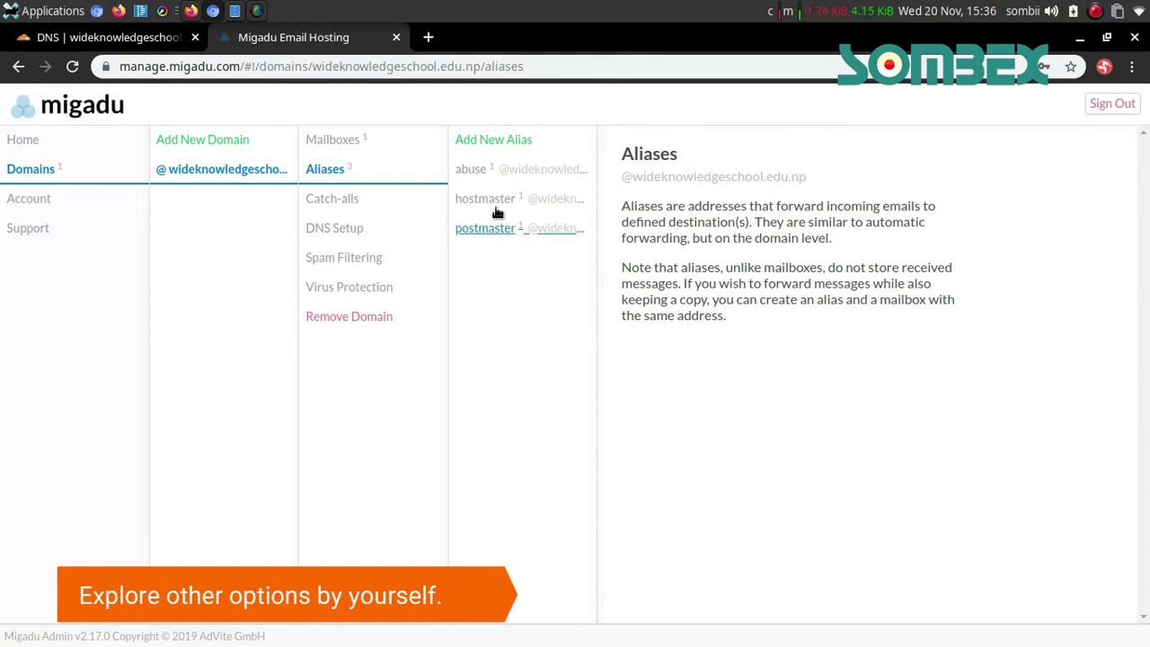
left_click(353, 204)
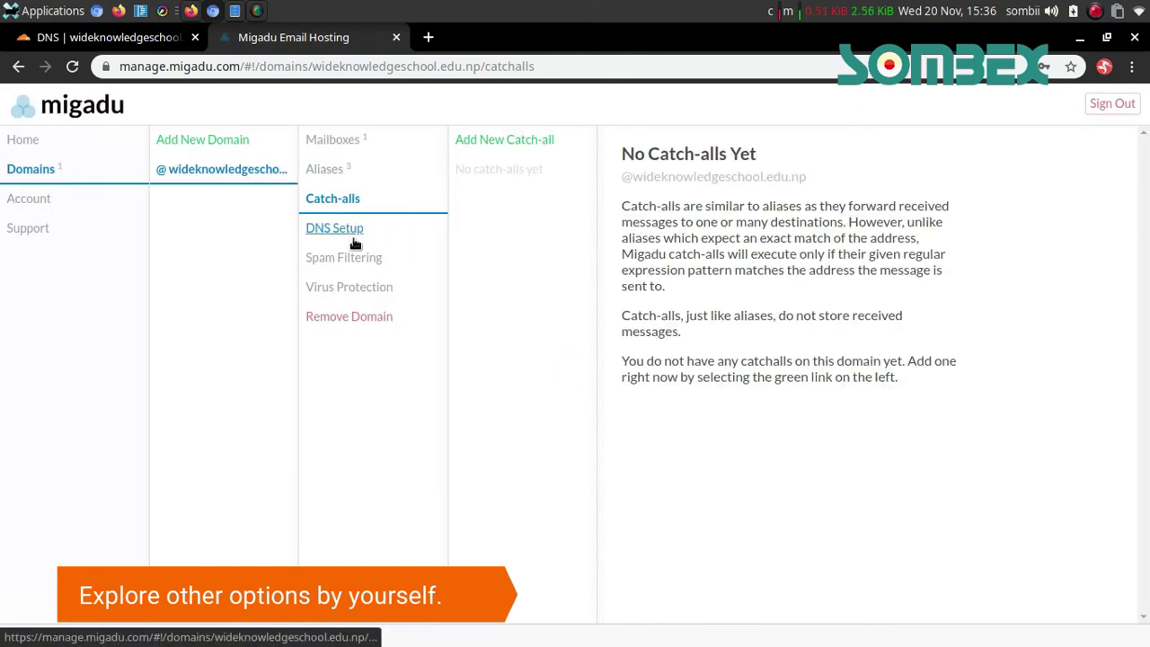
left_click(353, 233)
left_click(337, 144)
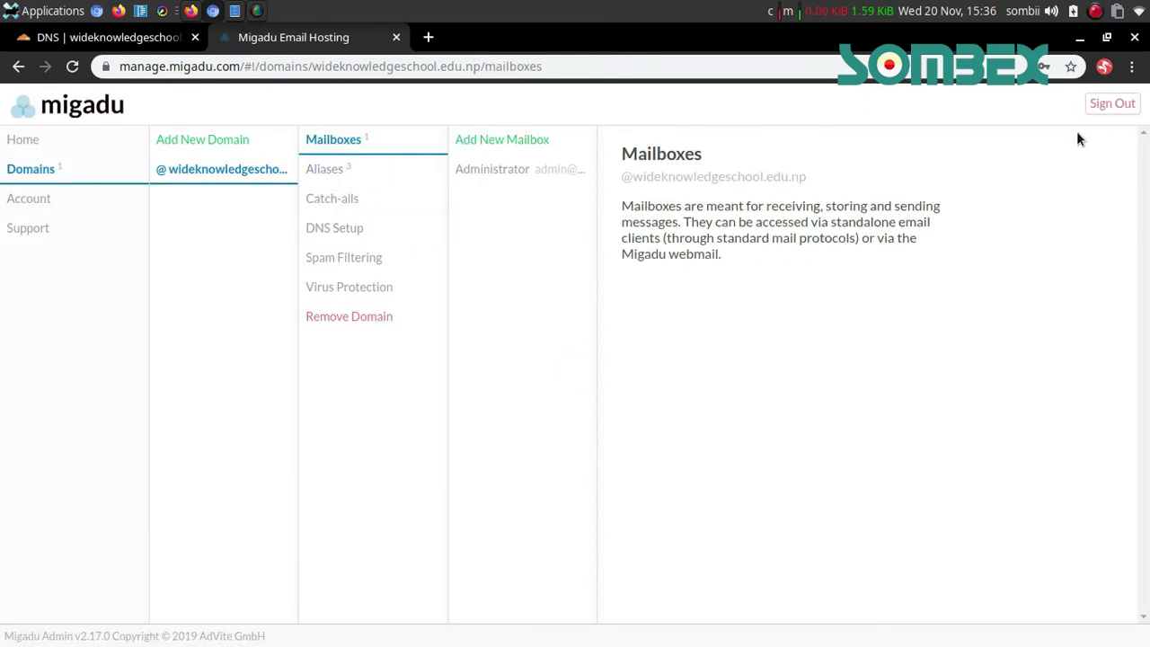
Sign out of Migadu Admin and bring up the Webmail Access page
left_click(1111, 104)
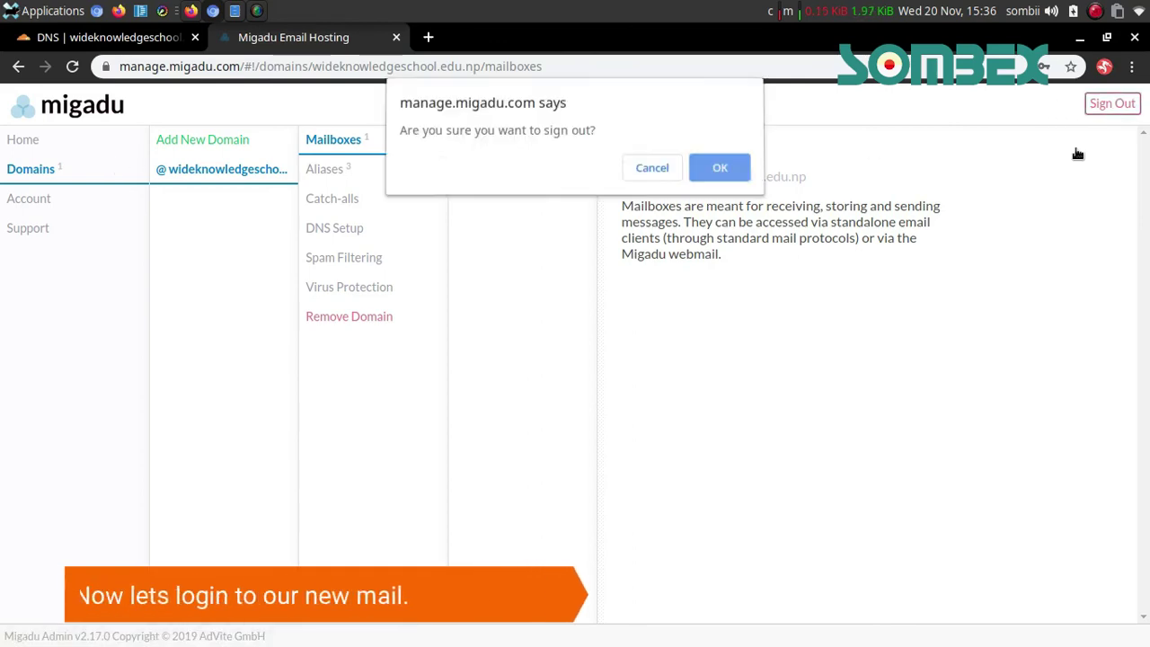
left_click(718, 175)
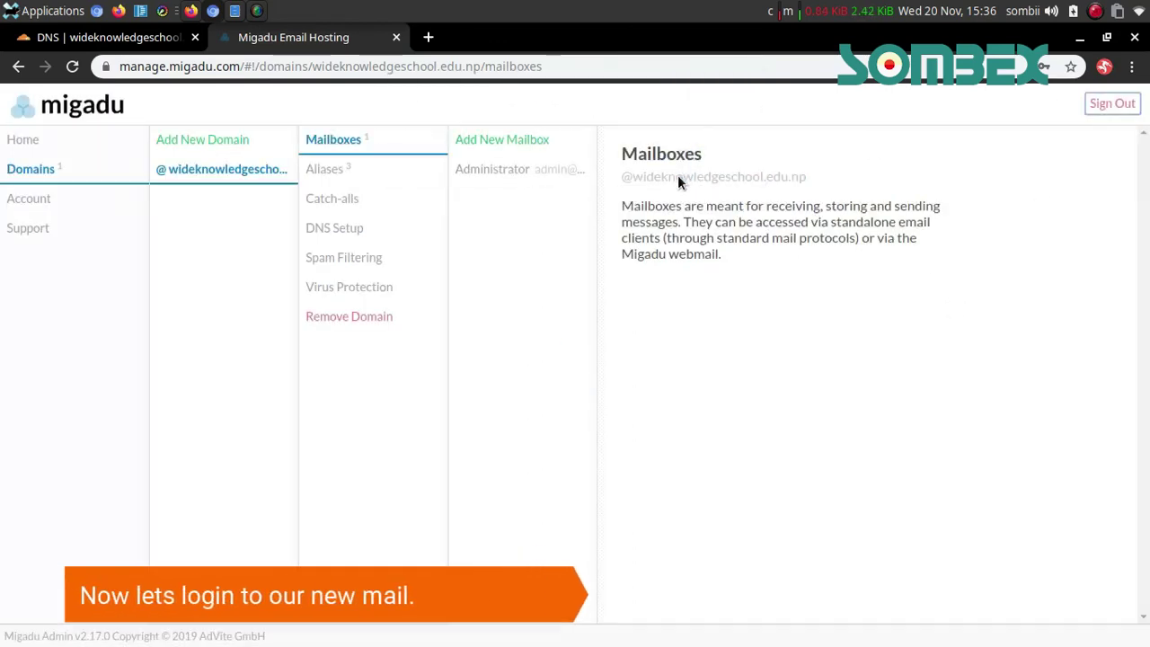
left_click(62, 205)
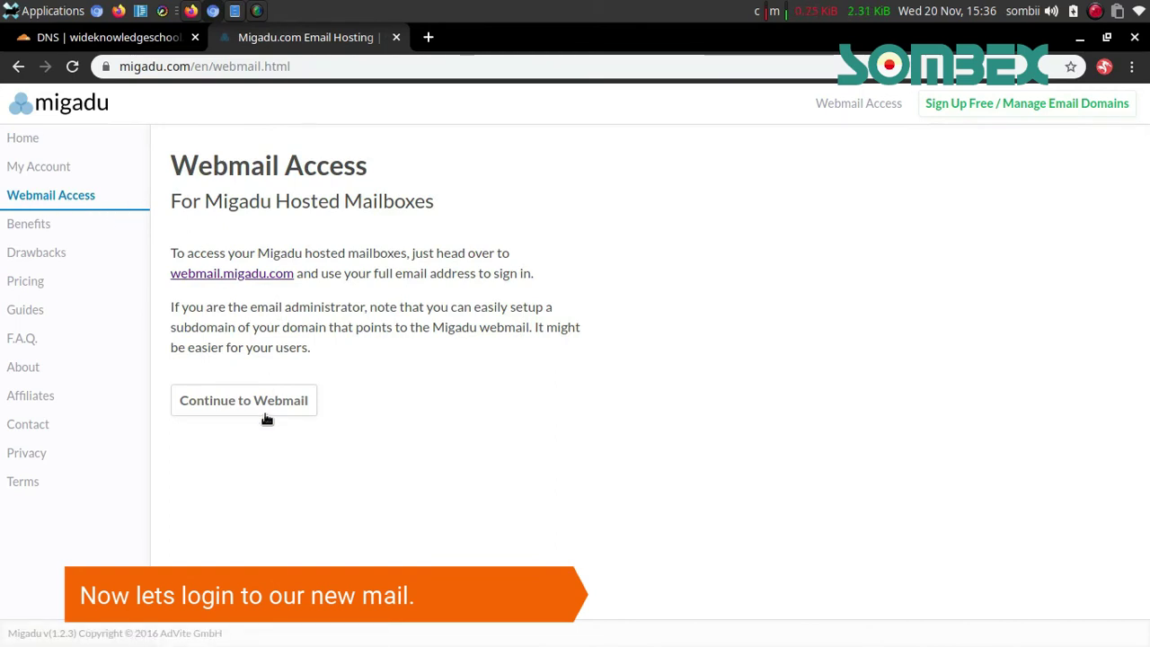
Log in to Migadu Webmail with the admin mailbox address and its new password
left_click(262, 404)
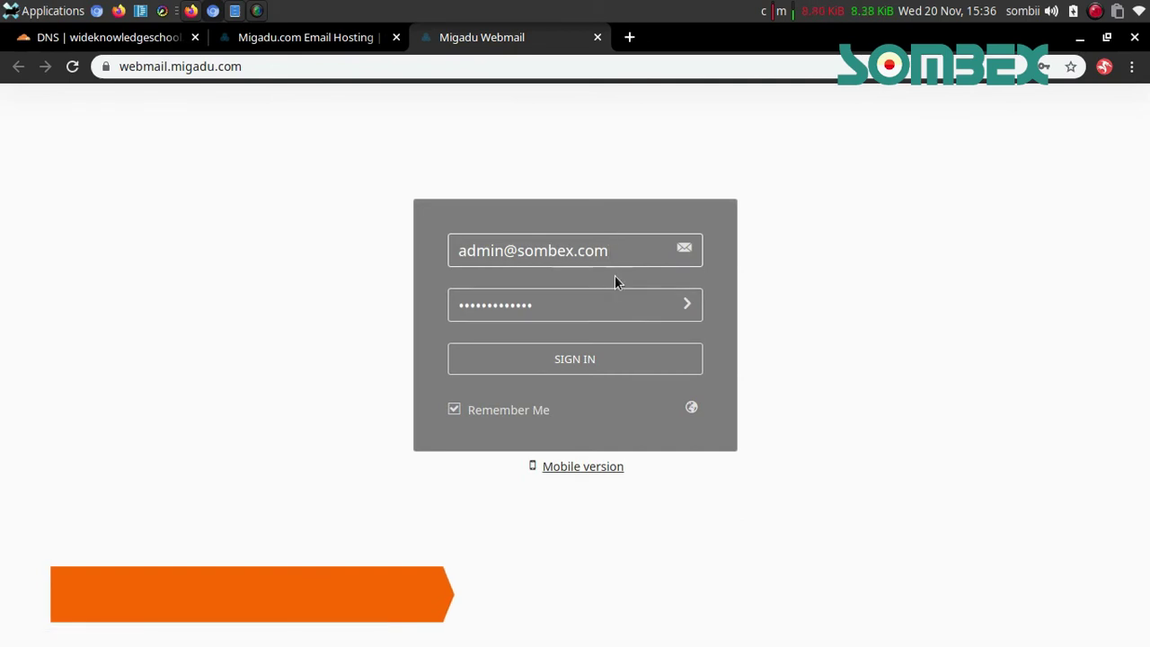
key("ctrl+v")
key("Tab")
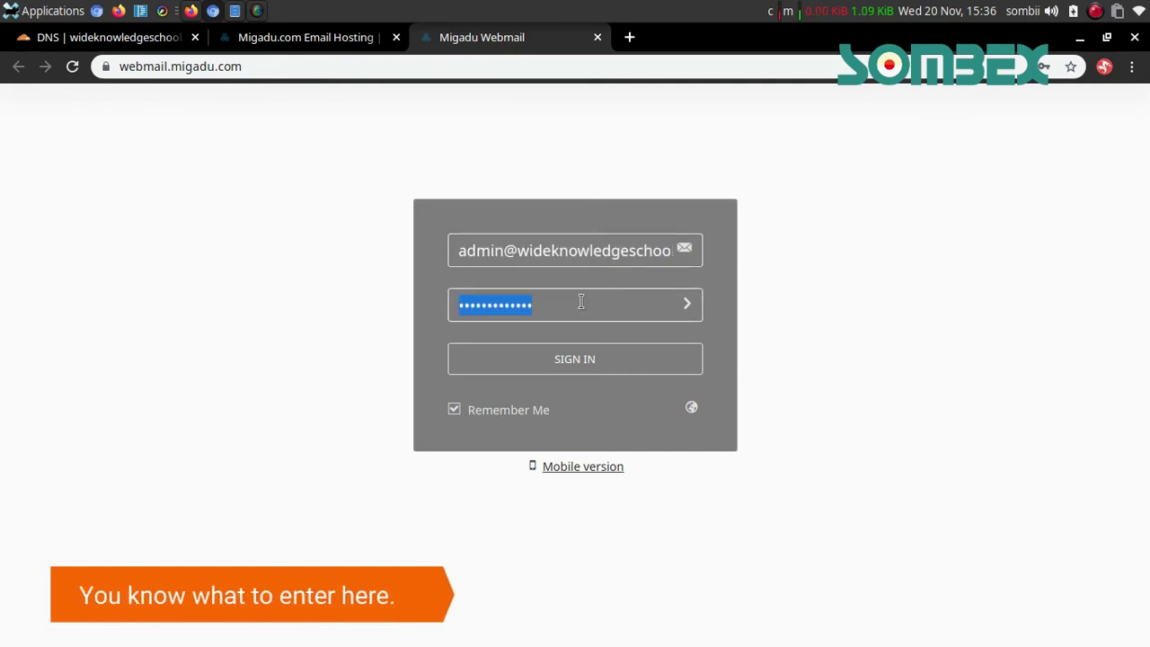
type("•")
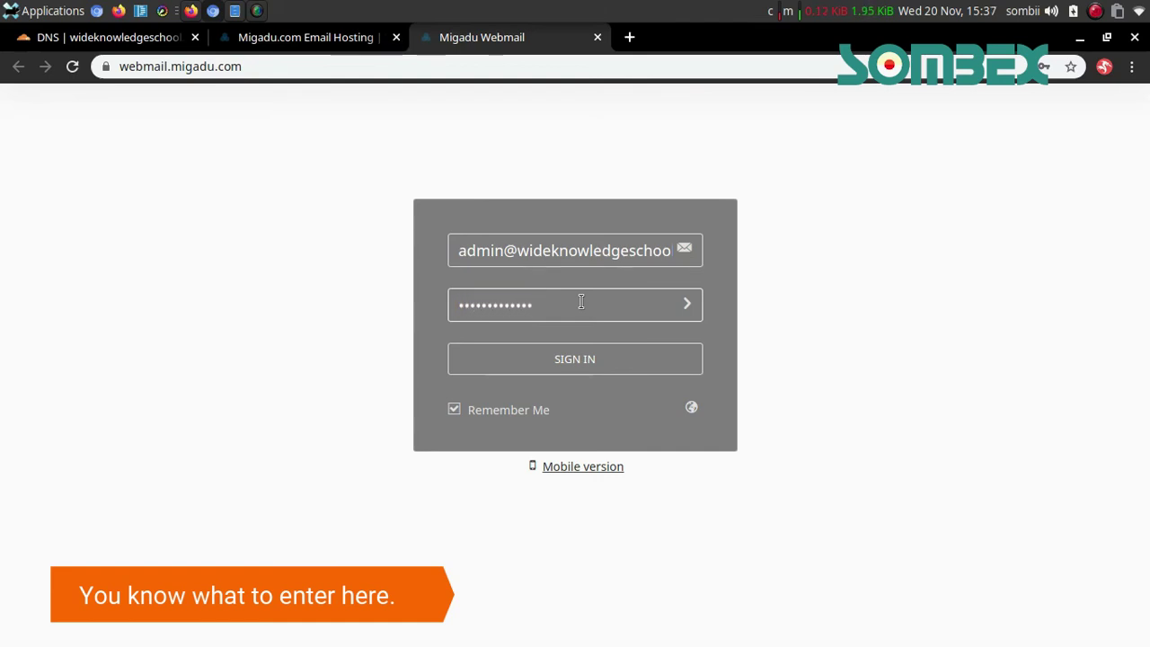
key("Return")
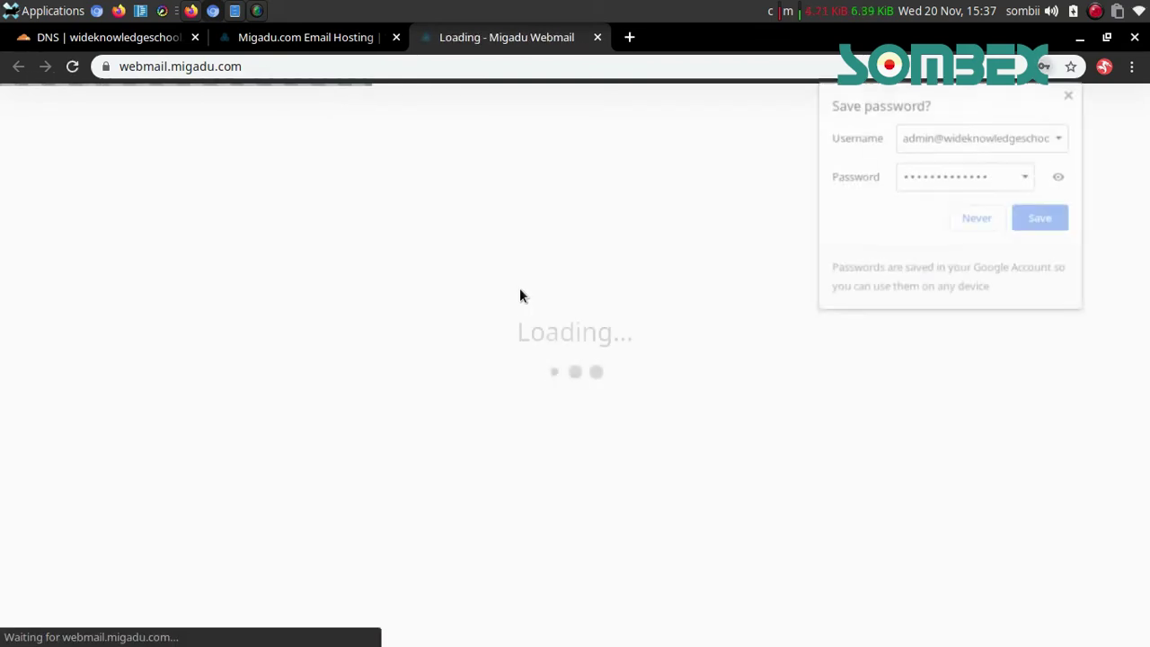
Decline saving the password and read the welcome message in the inbox
left_click(1039, 217)
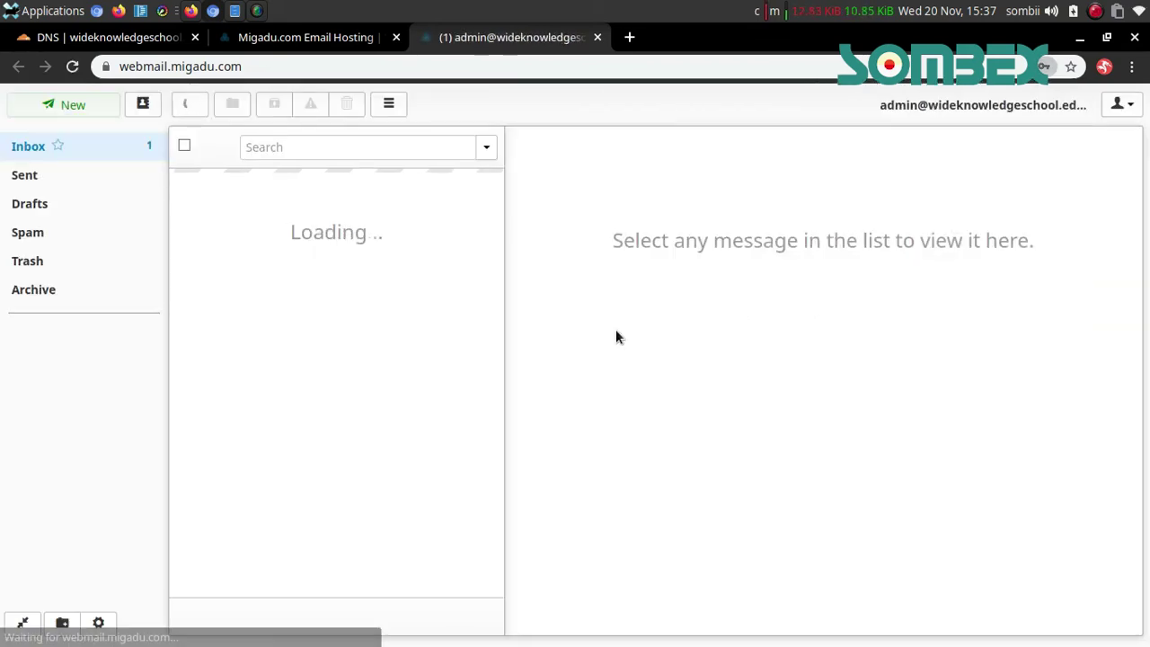
left_click(312, 201)
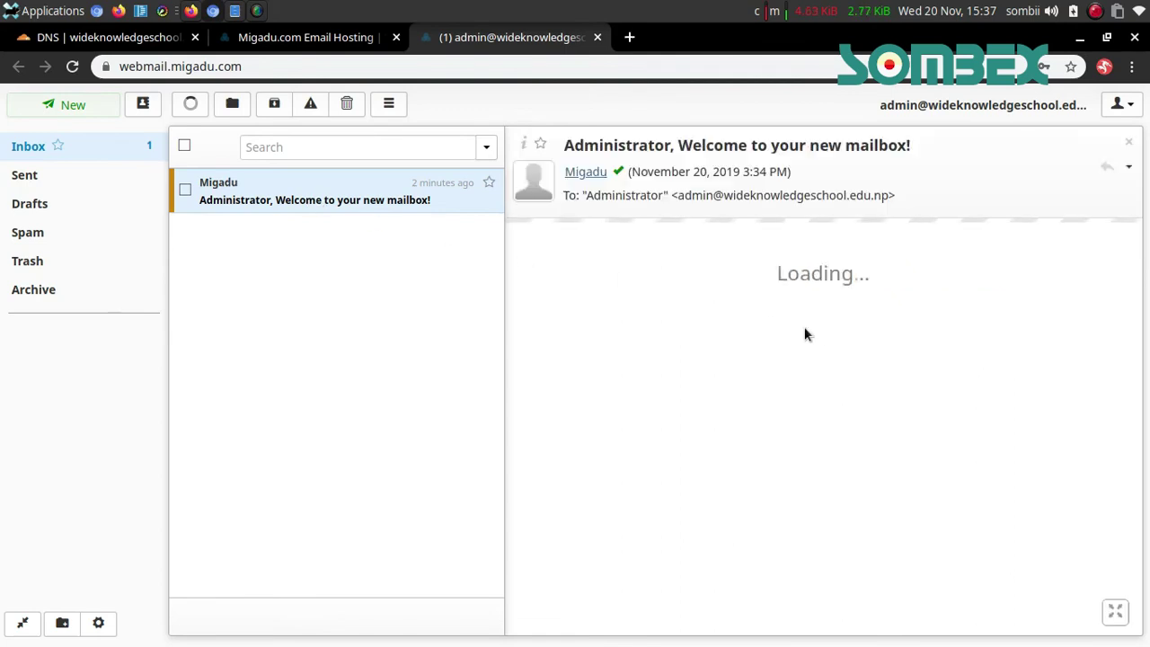
left_click_drag(859, 546, 566, 137)
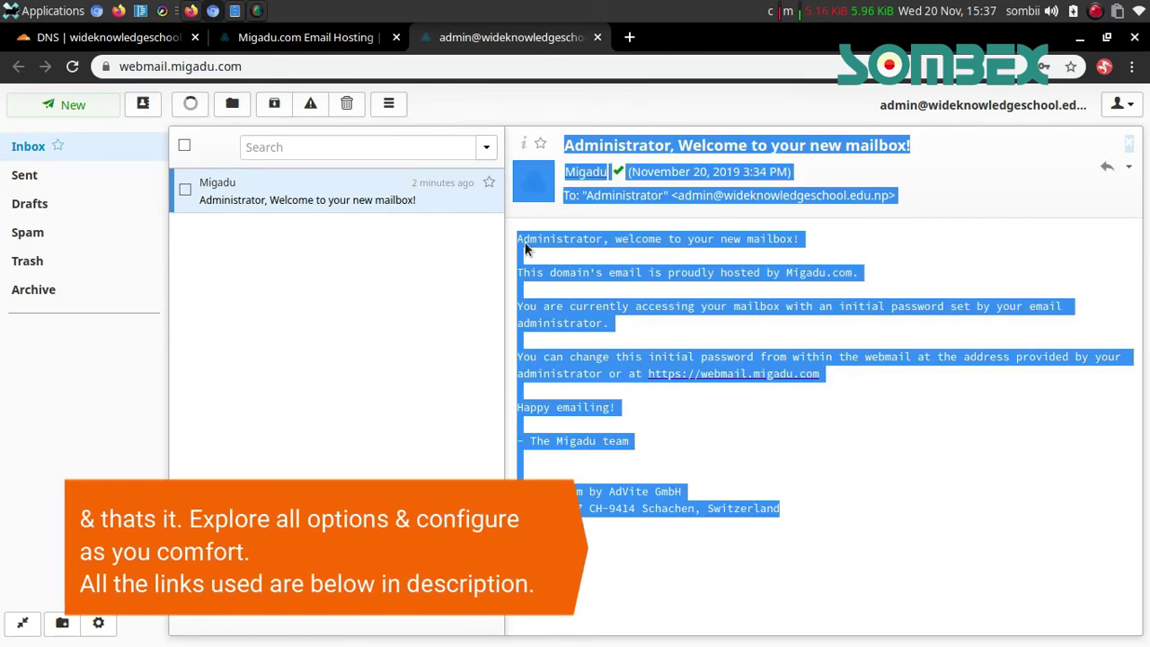
left_click(980, 324)
Browse the webmail Settings pages, then return to the Migadu Webmail Access tab
left_click(1116, 104)
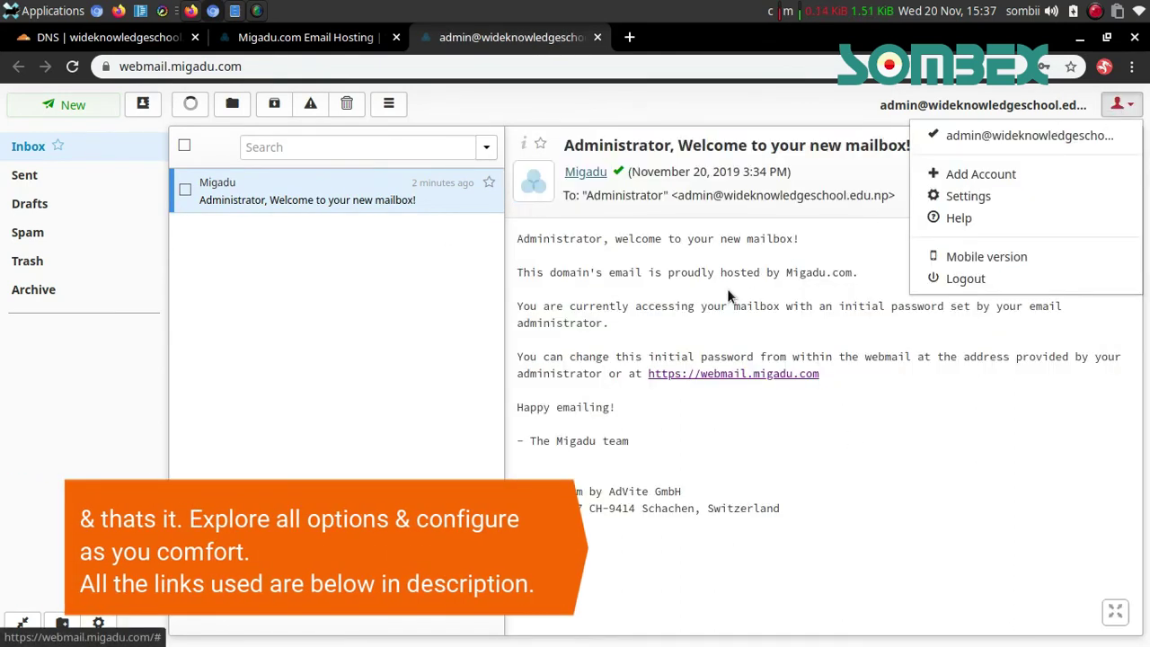
left_click(961, 196)
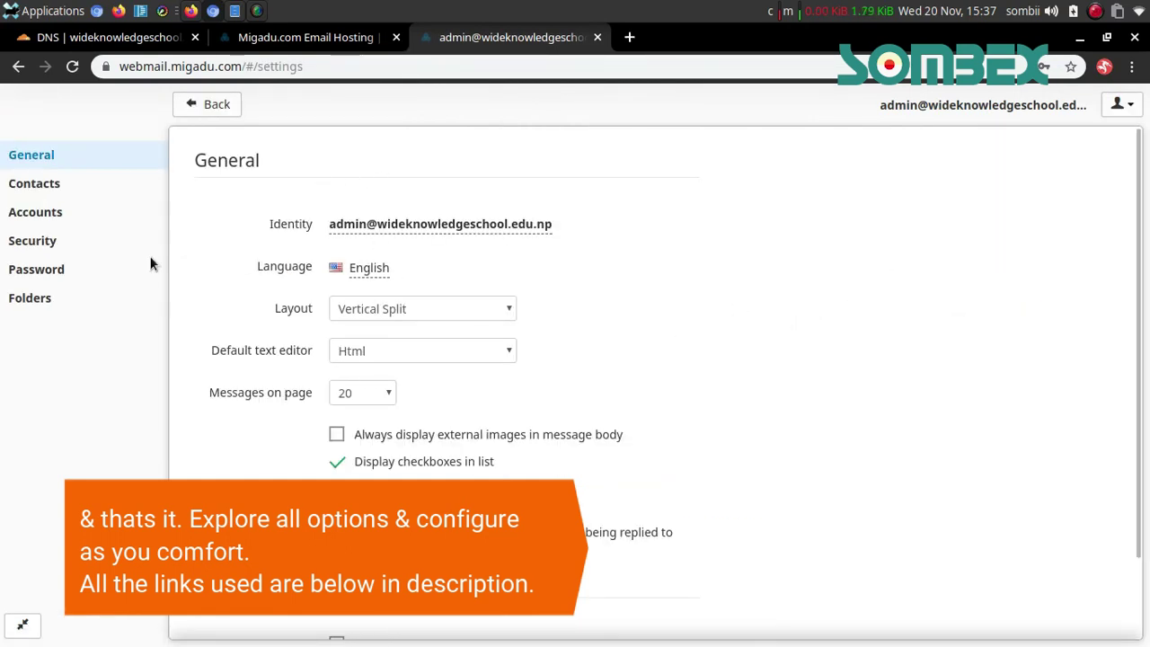
left_click(68, 219)
left_click(60, 243)
left_click(47, 280)
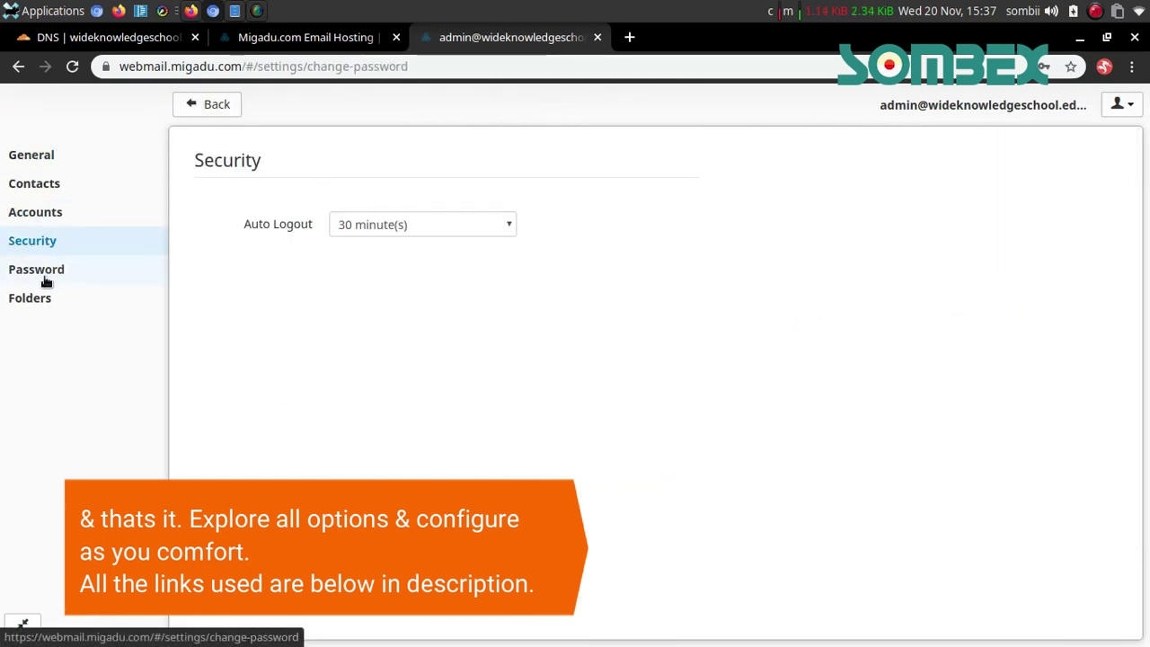
left_click(44, 300)
left_click(58, 190)
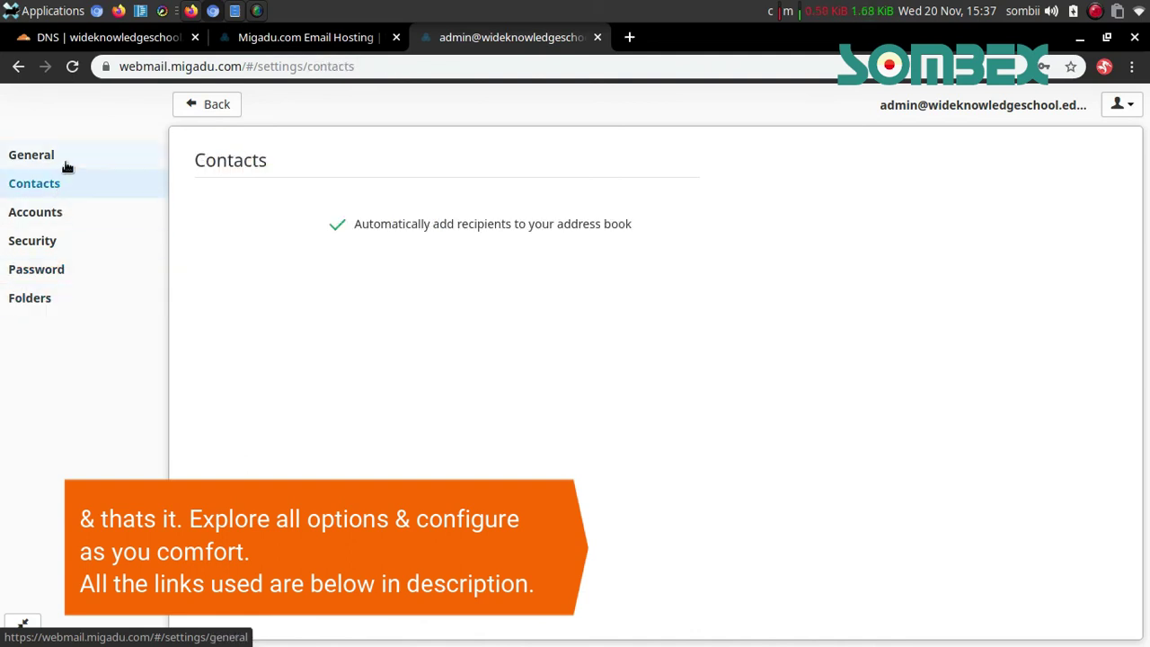
left_click(67, 166)
left_click(301, 37)
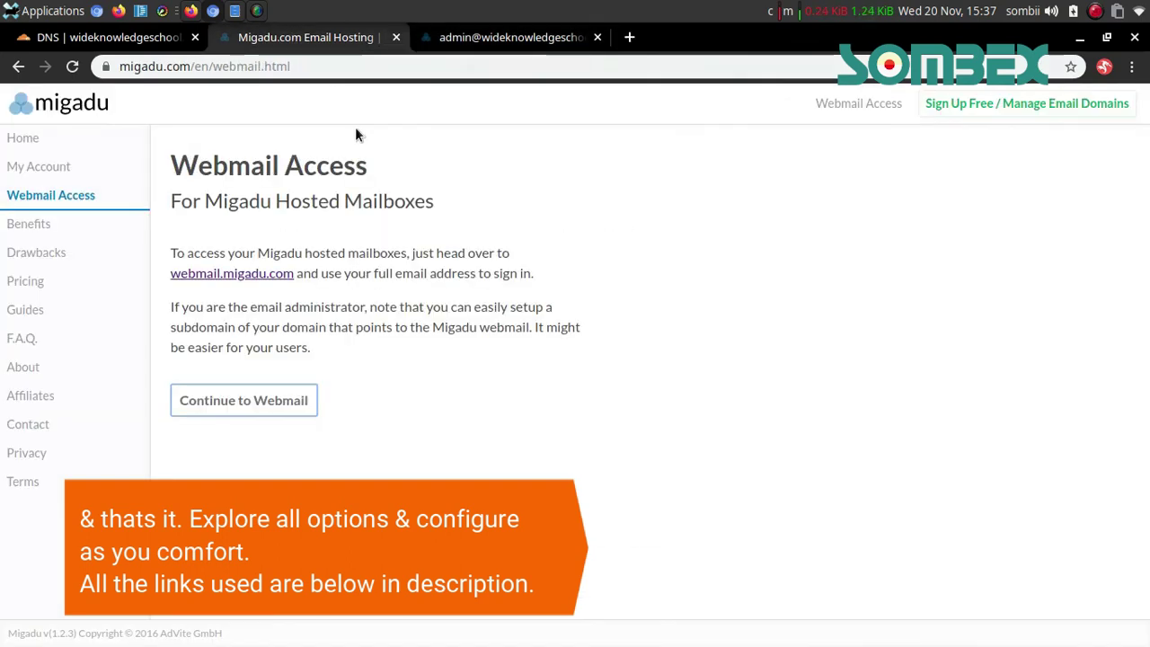
Check the Cloudflare DNS records, then list the email domains in Migadu Admin
left_click(46, 169)
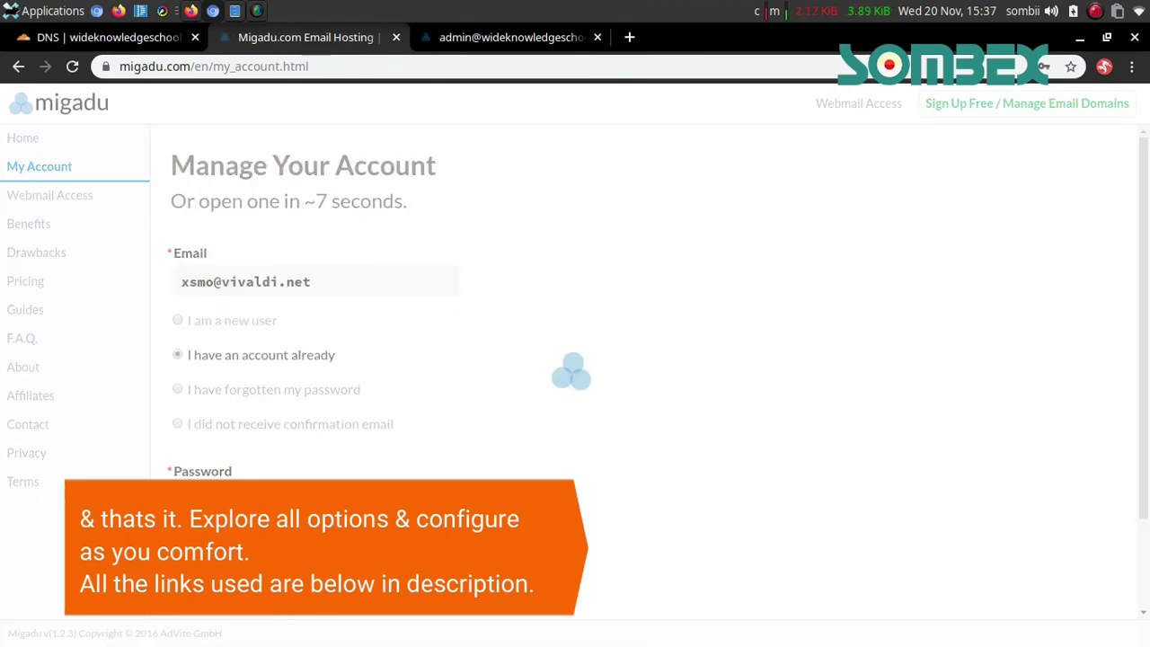
left_click(144, 37)
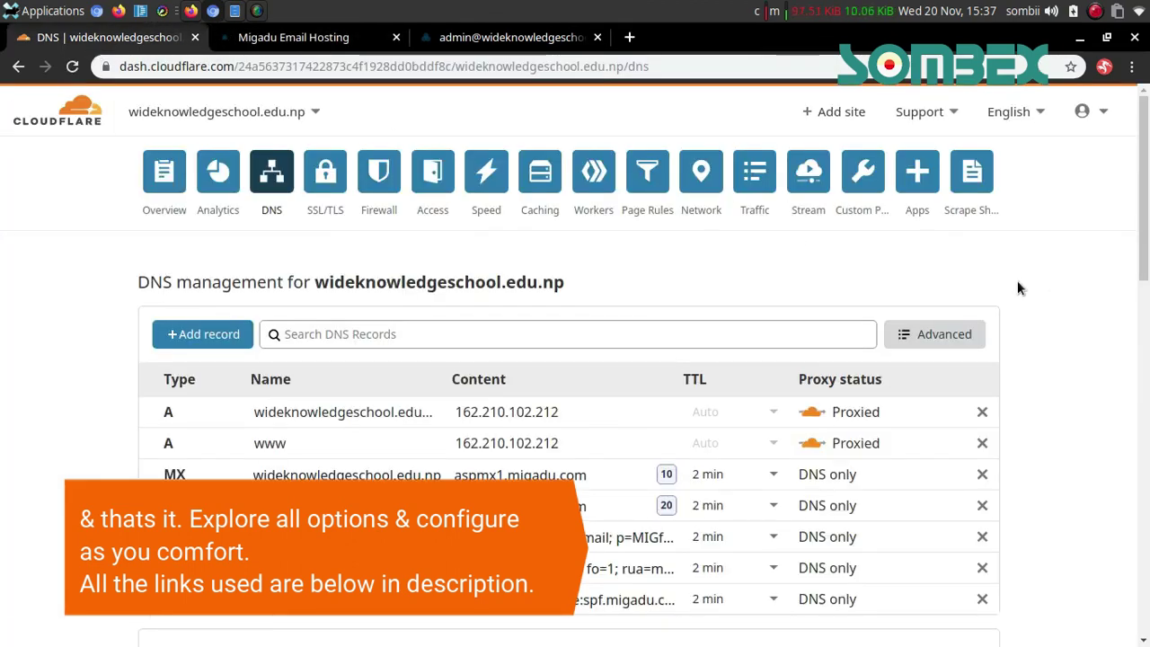
left_click(354, 41)
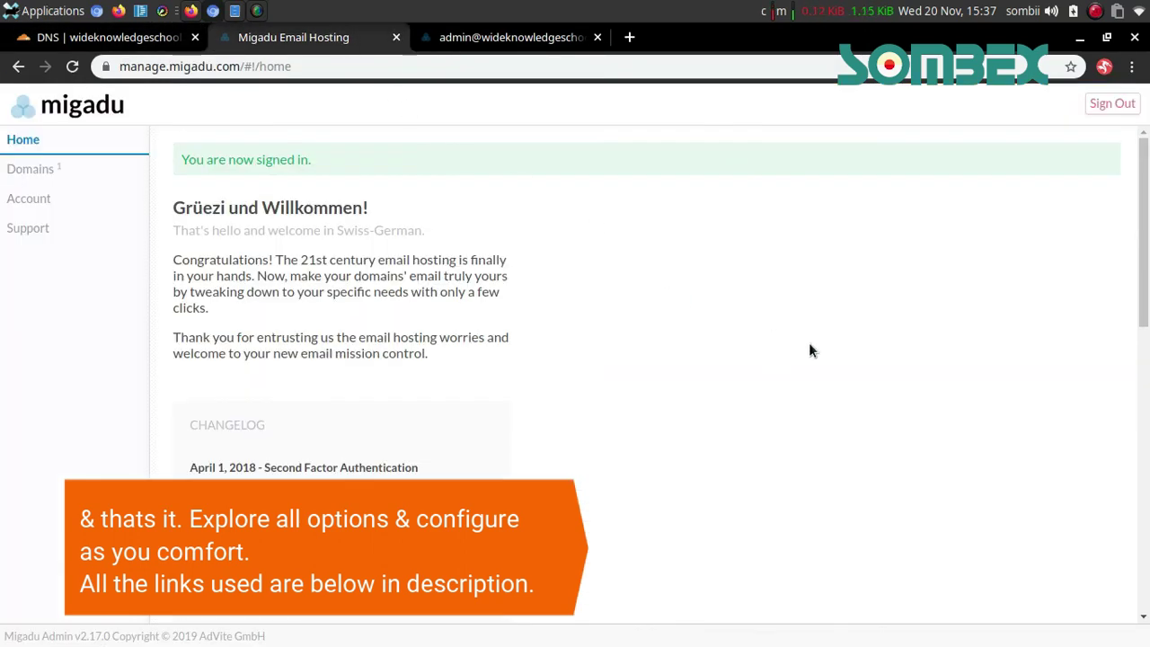
left_click(38, 169)
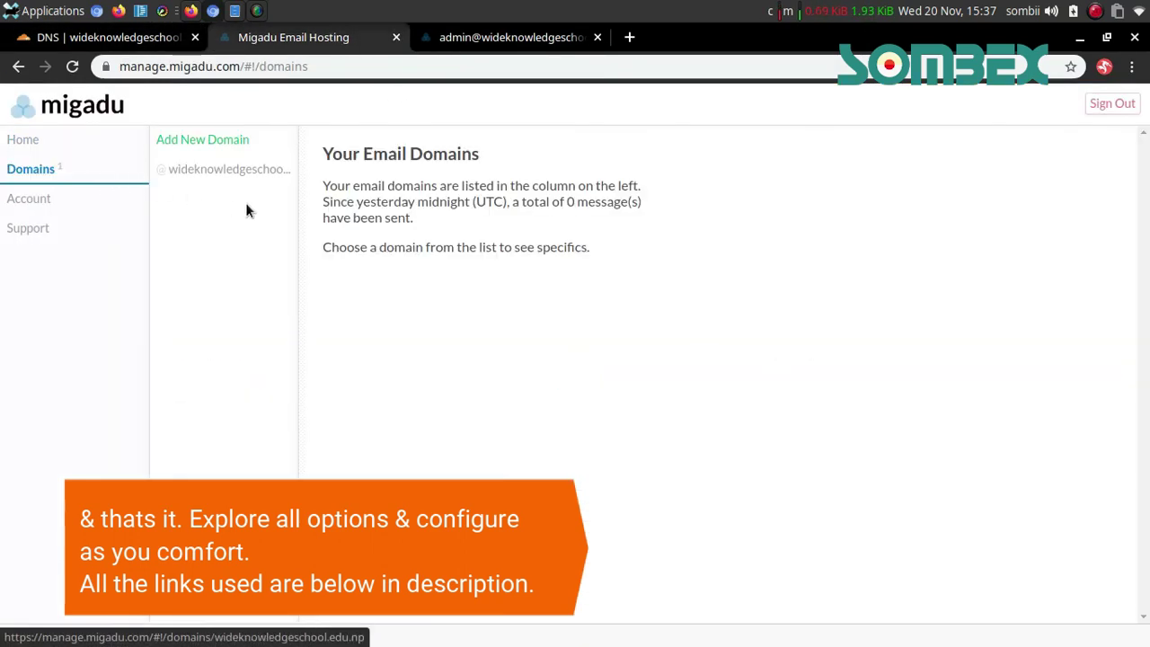